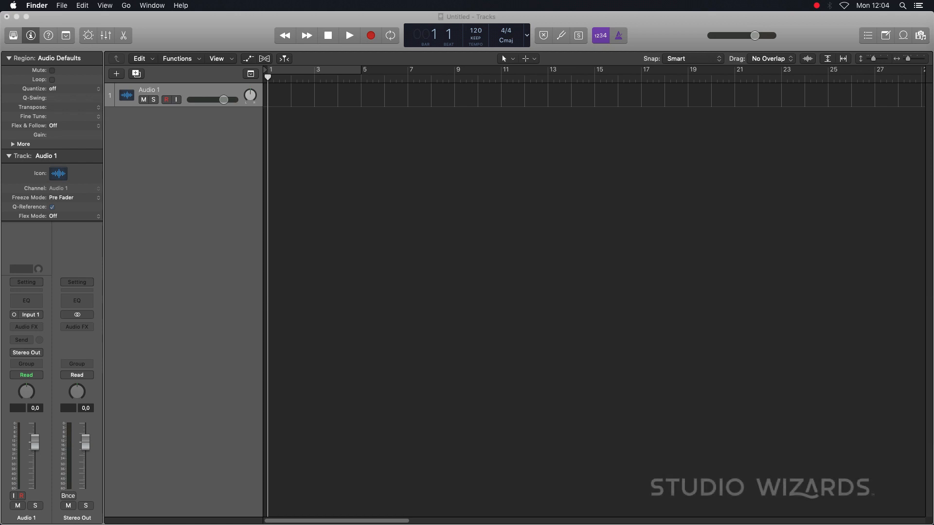
Import the "Infinity Interface - Convergence One - 01 - Bad Bit - Zeta Mix" audio file onto track 1 and enlarge the track's height.
left_click_drag(778, 26, 319, 129)
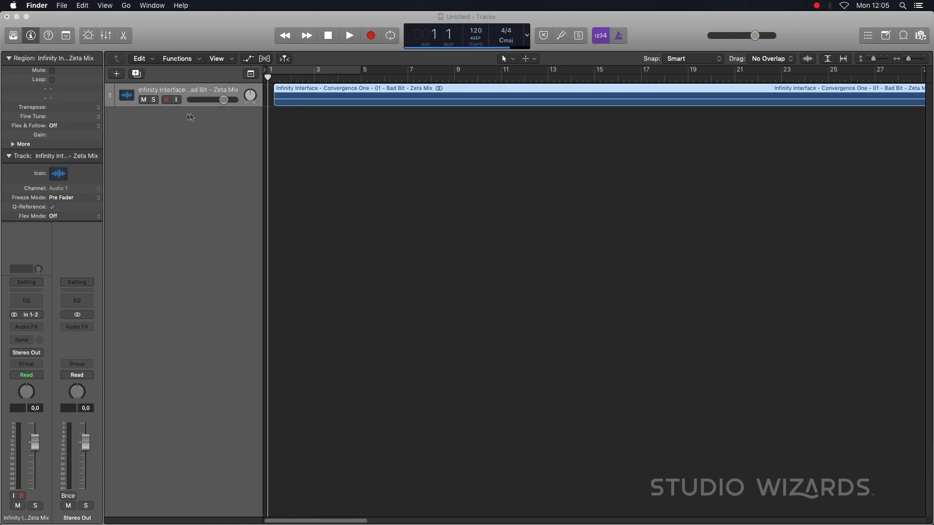
left_click(207, 116)
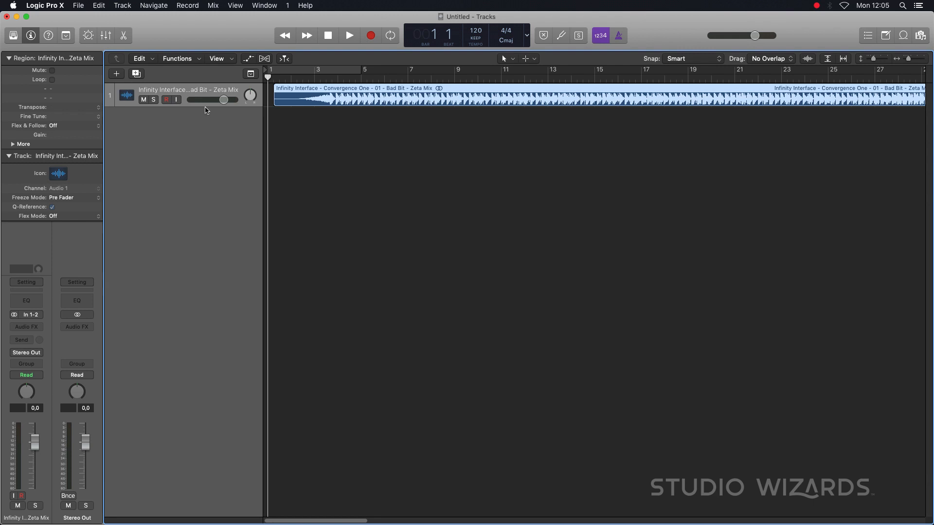
left_click_drag(197, 107, 253, 420)
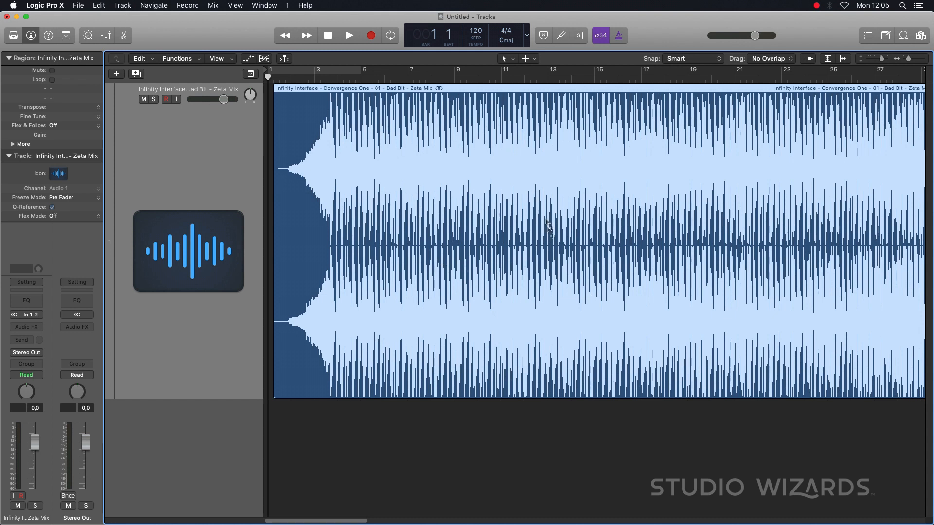
Shift the song's audio region about two bars later so it starts near bar 3.
scroll(542, 217, "up", 5)
scroll(540, 217, "down", 10)
scroll(539, 218, "down", 2)
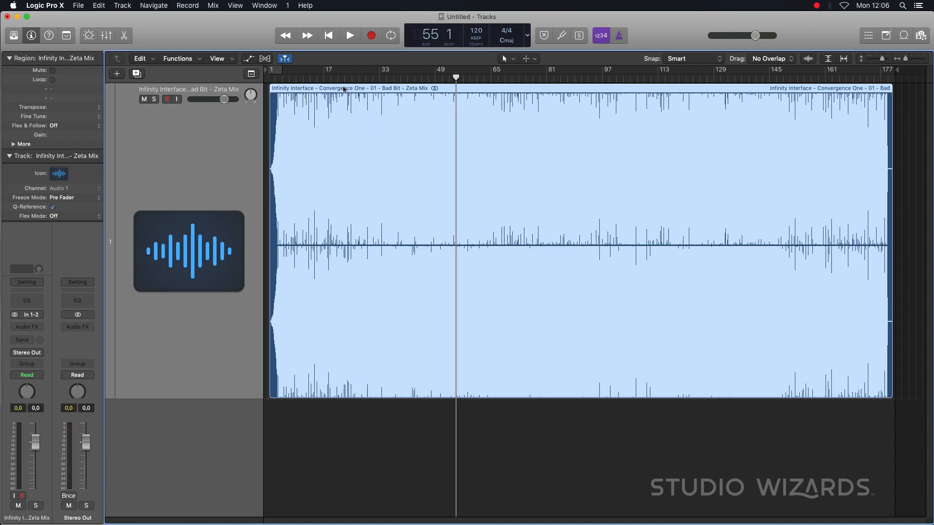
left_click_drag(335, 93, 340, 93)
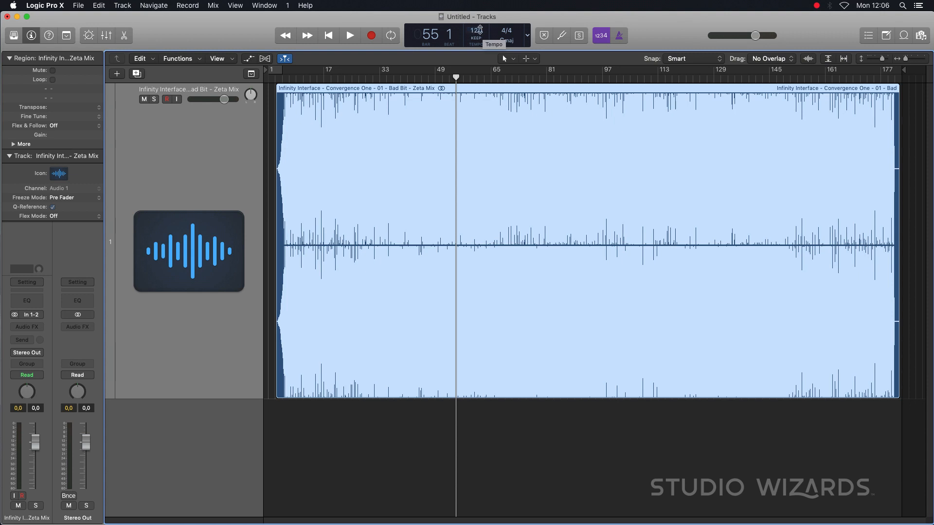
Insert a stereo BPM Counter on the song's track and play the song to detect its tempo.
left_click(34, 330)
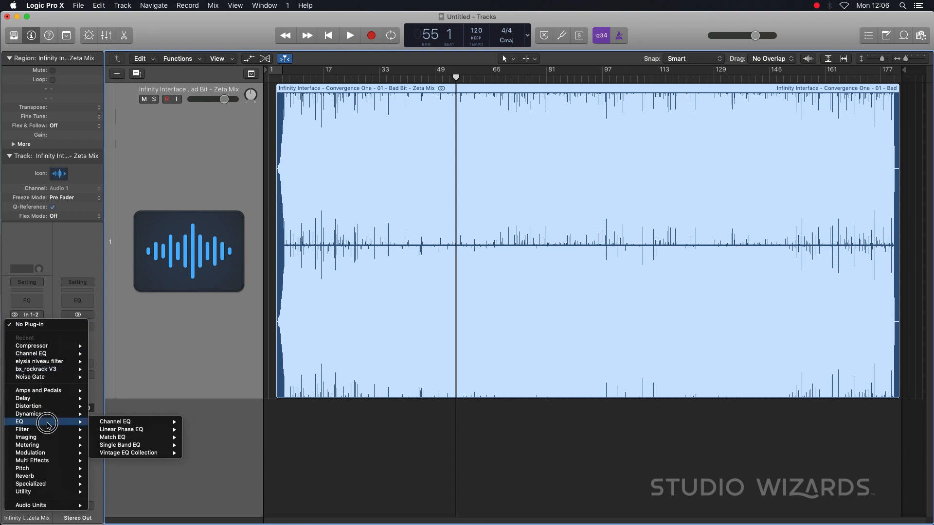
mouse_move(44, 445)
mouse_move(134, 445)
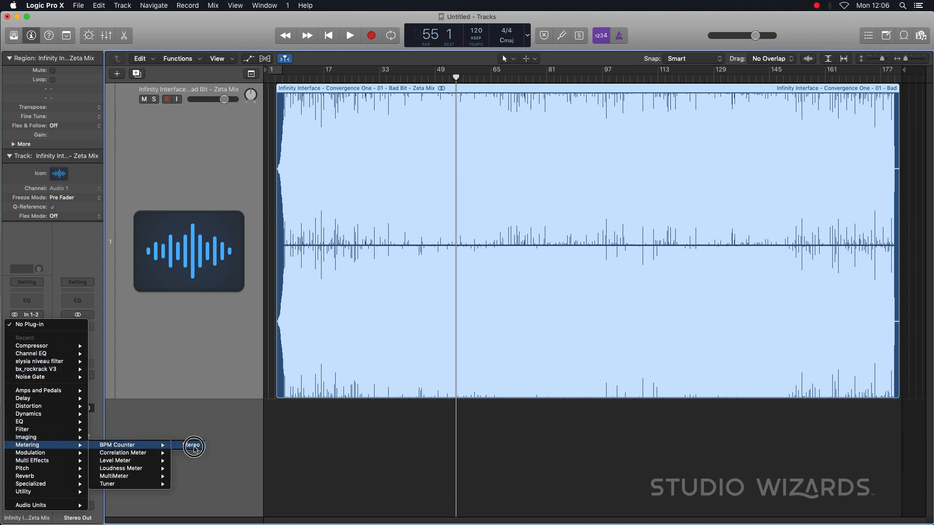
left_click(194, 446)
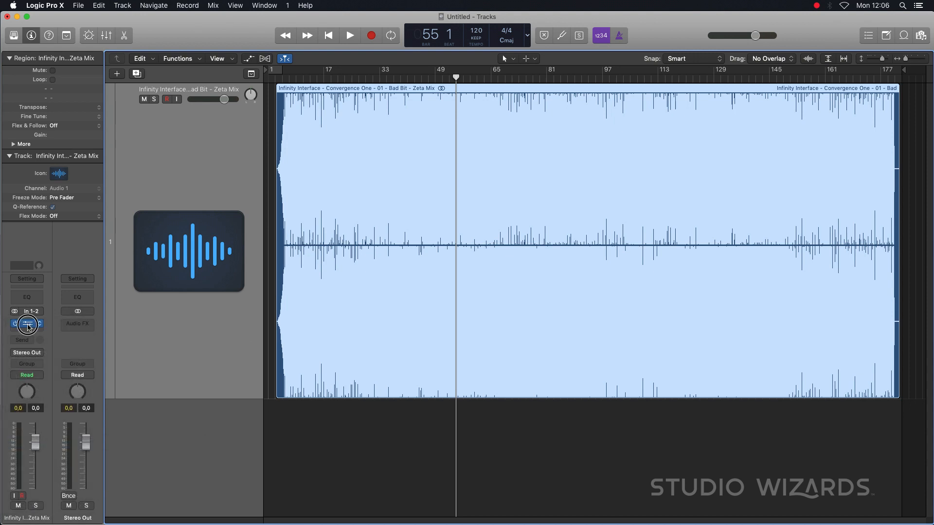
key("space")
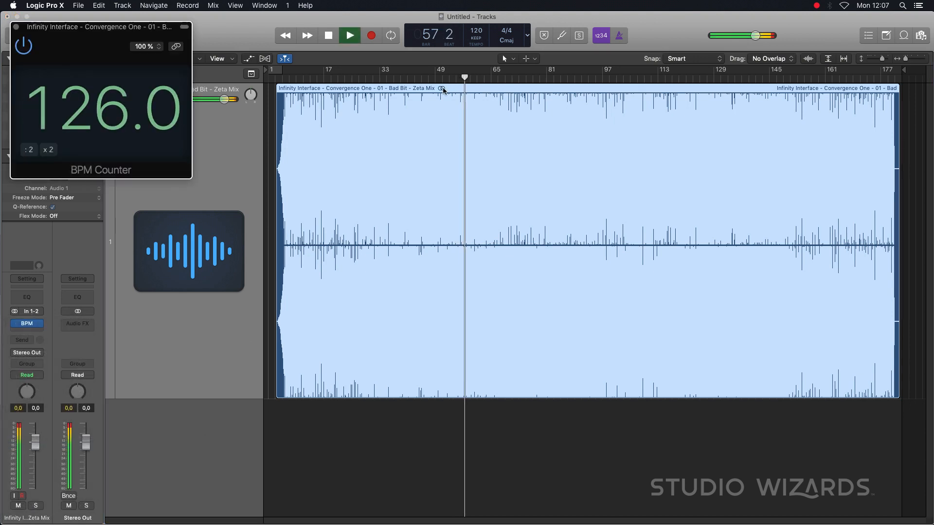
key("space")
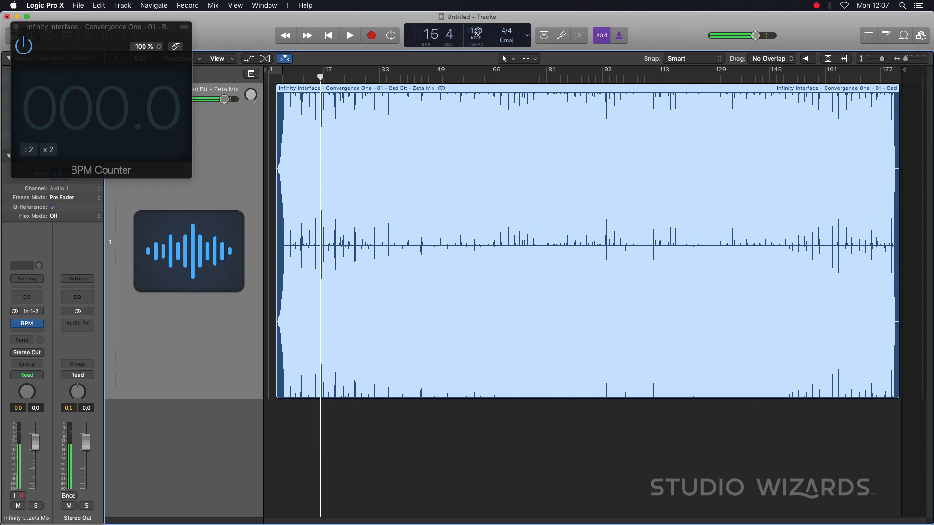
Set the project tempo to 126 and check it against the BPM Counter during playback.
type("126")
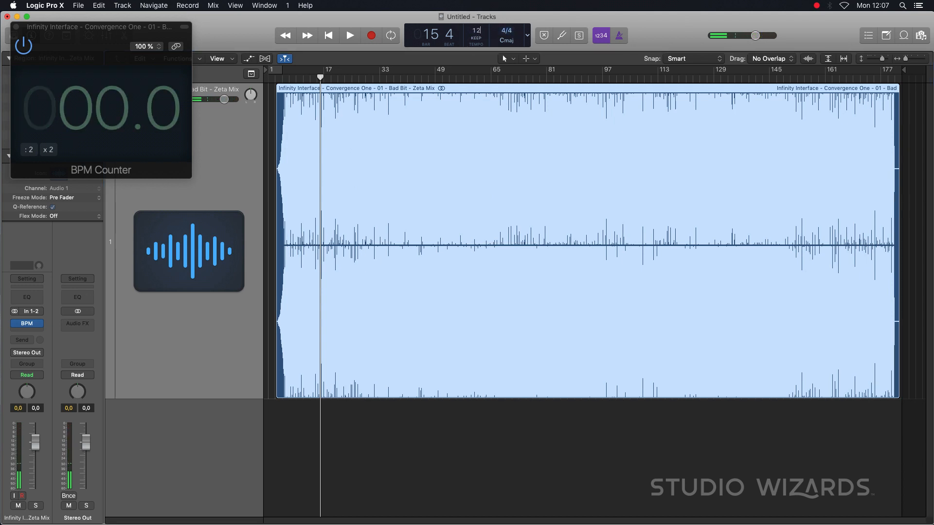
key("Return")
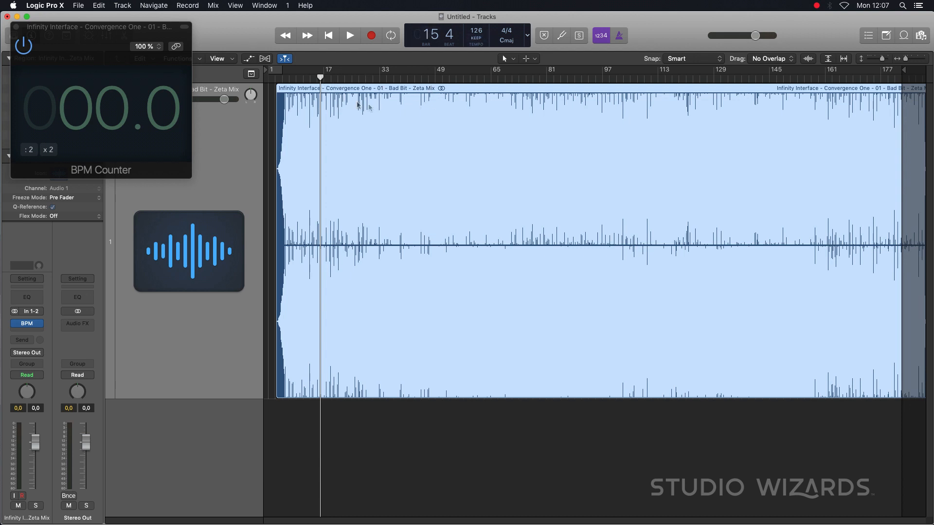
key("space")
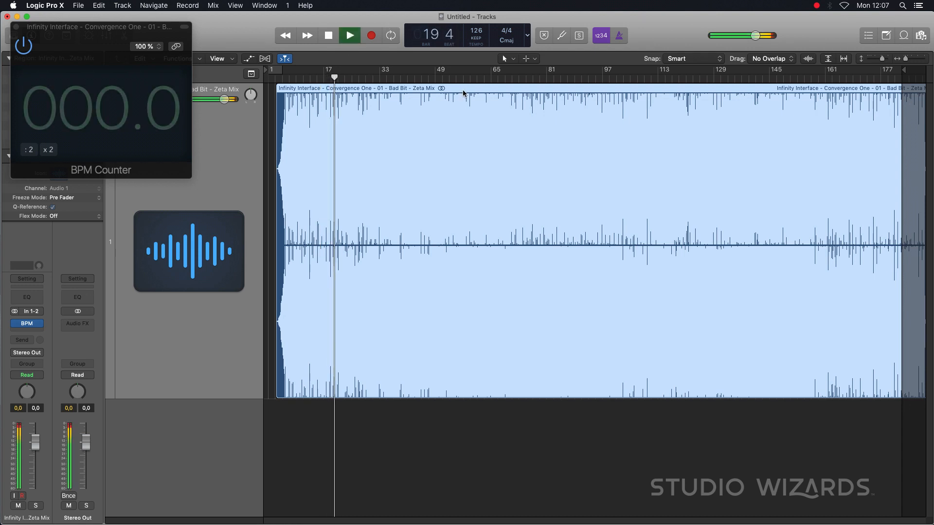
key("space")
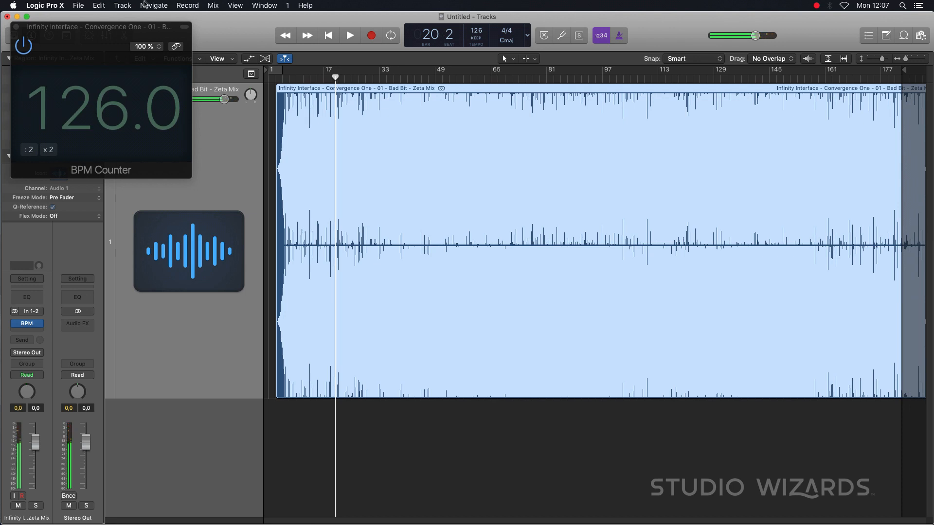
left_click(16, 27)
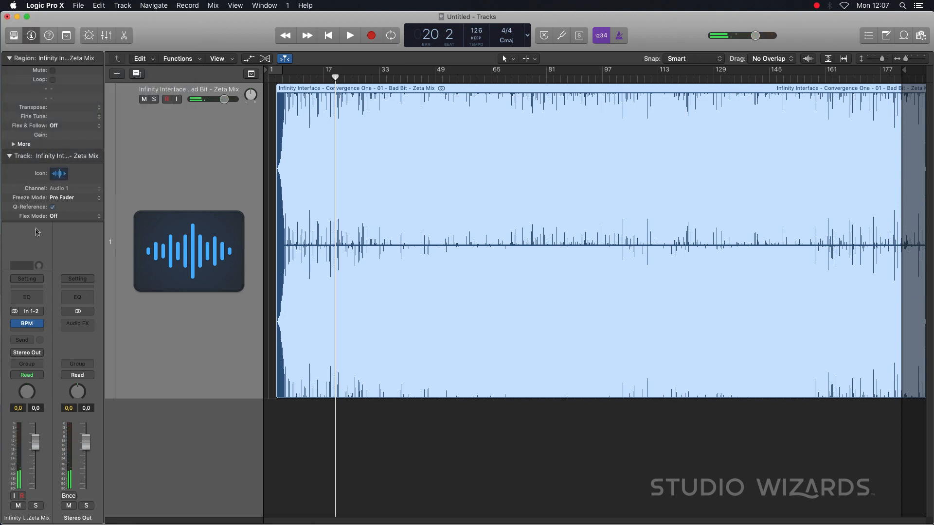
Place the playhead at bar 6 and compare the song's first beats with the bar line.
left_click(285, 79)
scroll(348, 136, "up", 10)
scroll(348, 138, "up", 3)
scroll(390, 158, "left", 10)
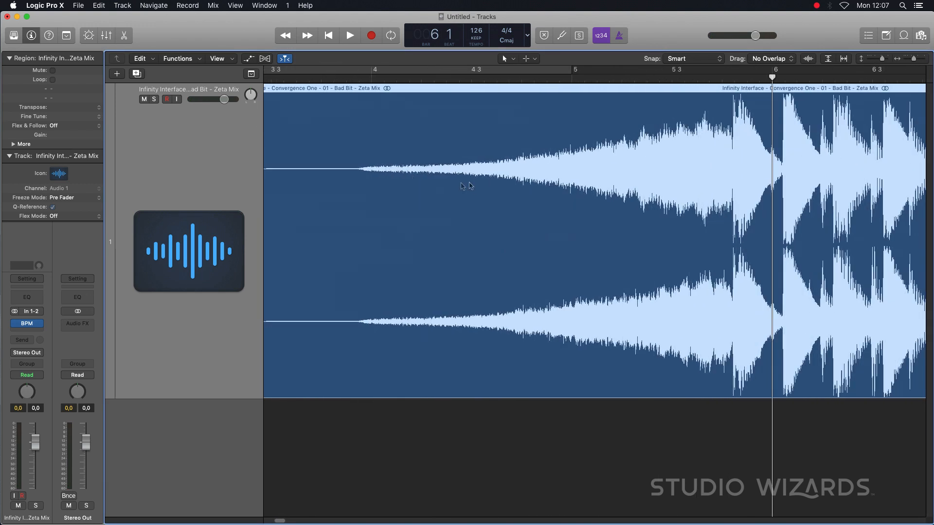
scroll(469, 185, "down", 8)
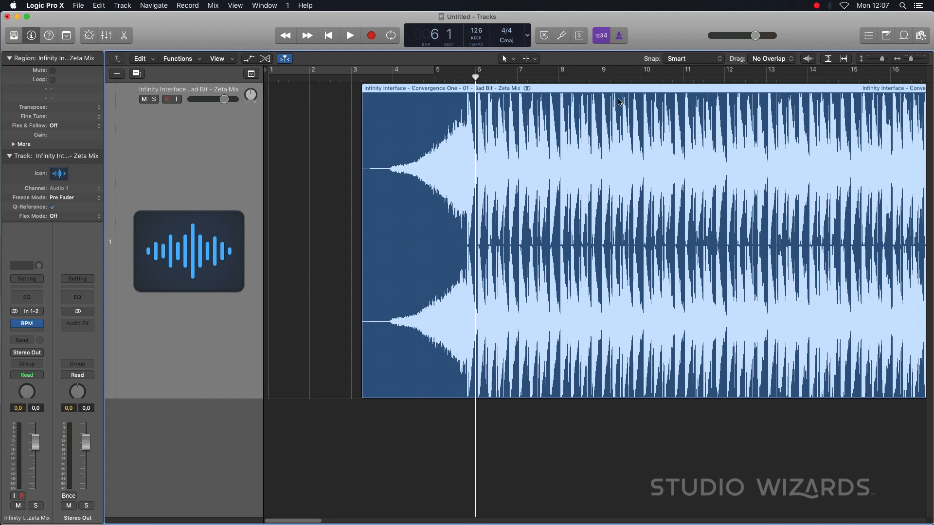
scroll(476, 87, "up", 5)
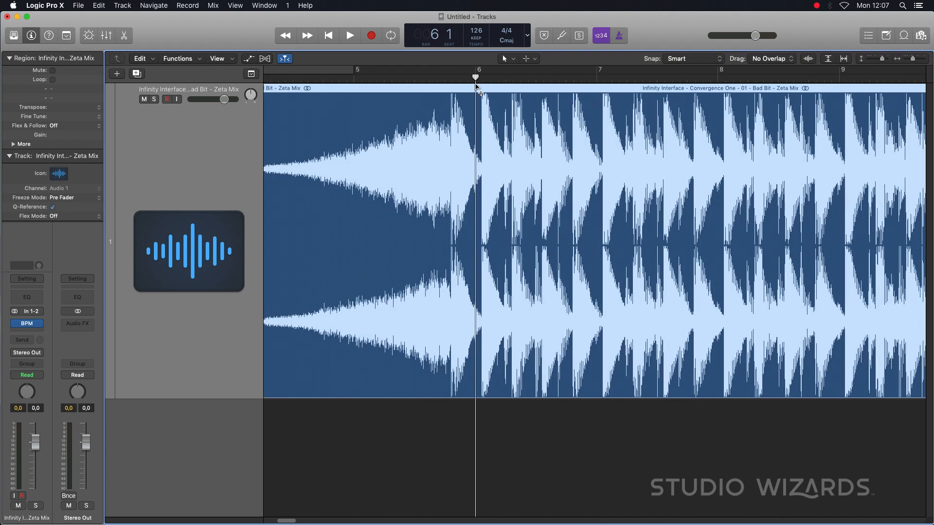
scroll(476, 87, "down", 8)
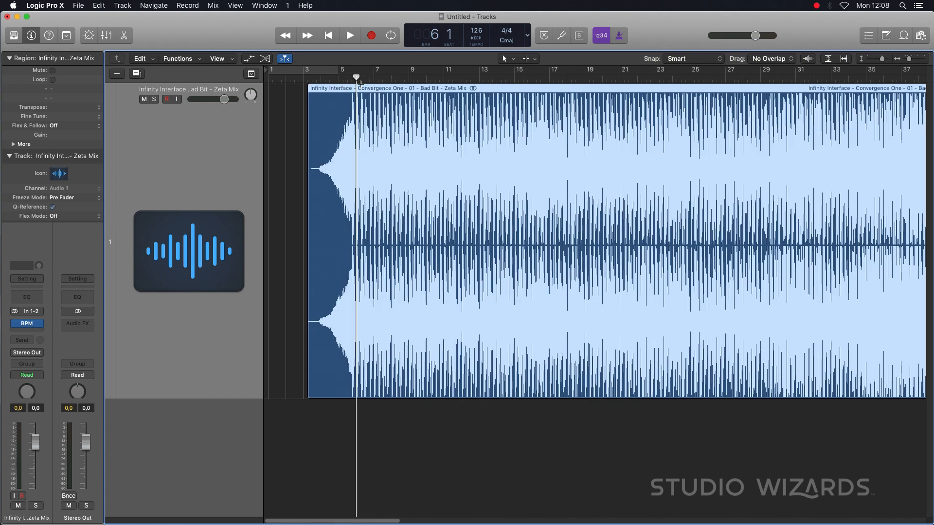
Move the audio region earlier and fine-align its first downbeat to the start of bar 5.
scroll(360, 83, "down", 3)
left_click_drag(320, 91, 316, 90)
scroll(340, 87, "up", 8)
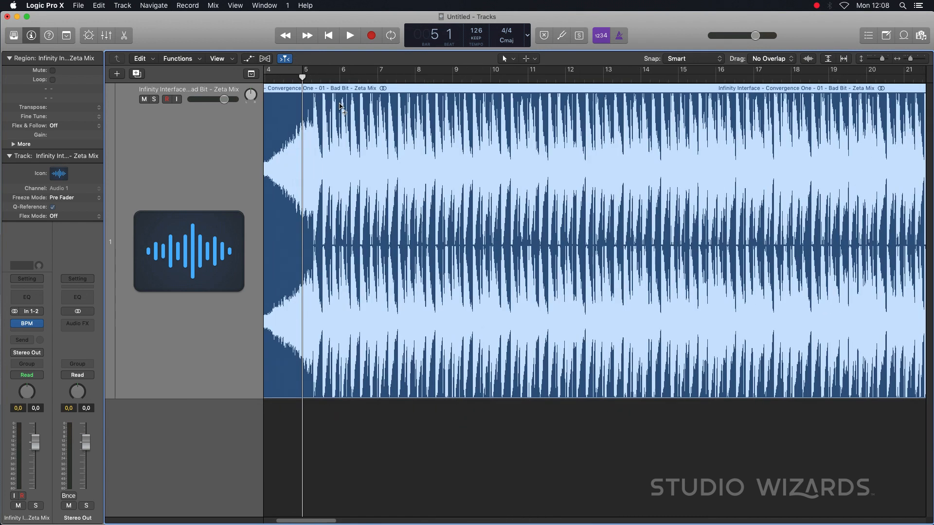
left_click_drag(377, 89, 411, 88)
scroll(344, 97, "up", 10)
scroll(406, 122, "up", 8)
scroll(398, 88, "down", 10)
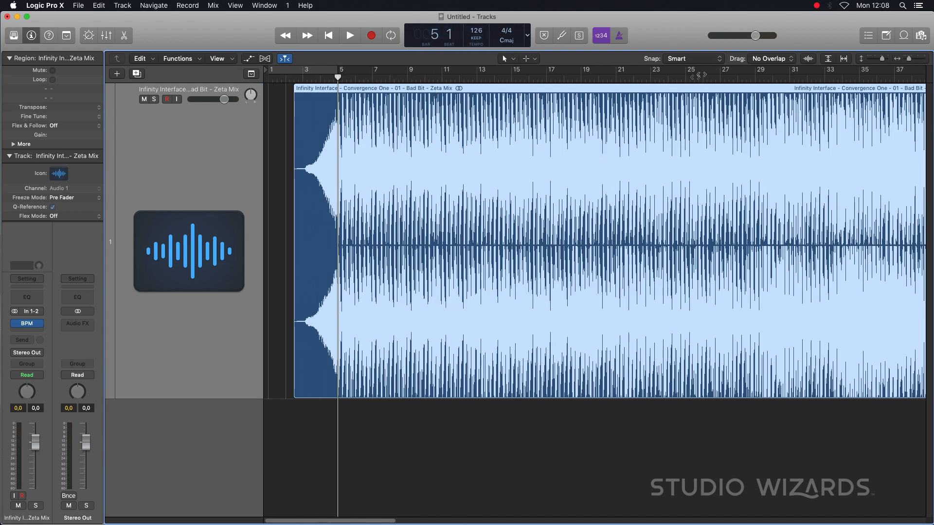
Place the playhead at bar 181 near the song's end and examine how closely the waveform's beat matches the bar line.
left_click_drag(362, 523, 908, 515)
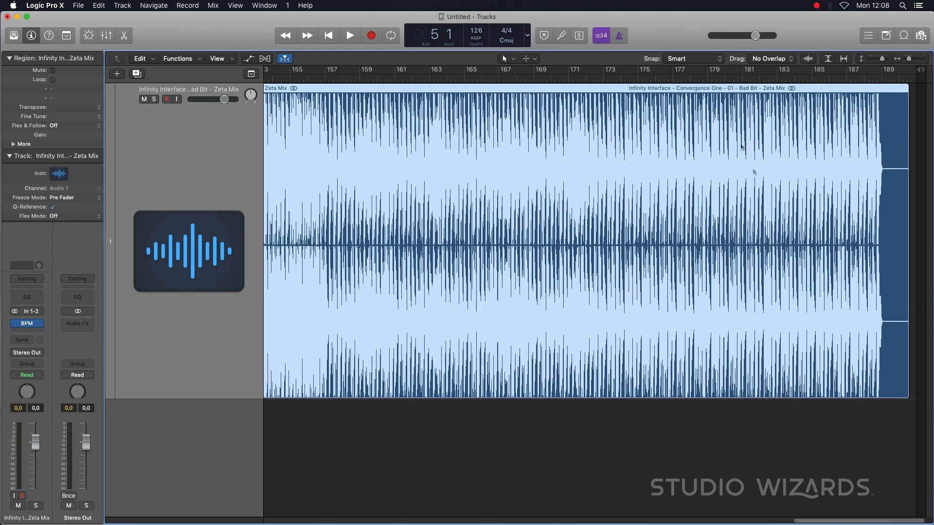
left_click(743, 76)
scroll(762, 150, "up", 2)
scroll(762, 150, "up", 10)
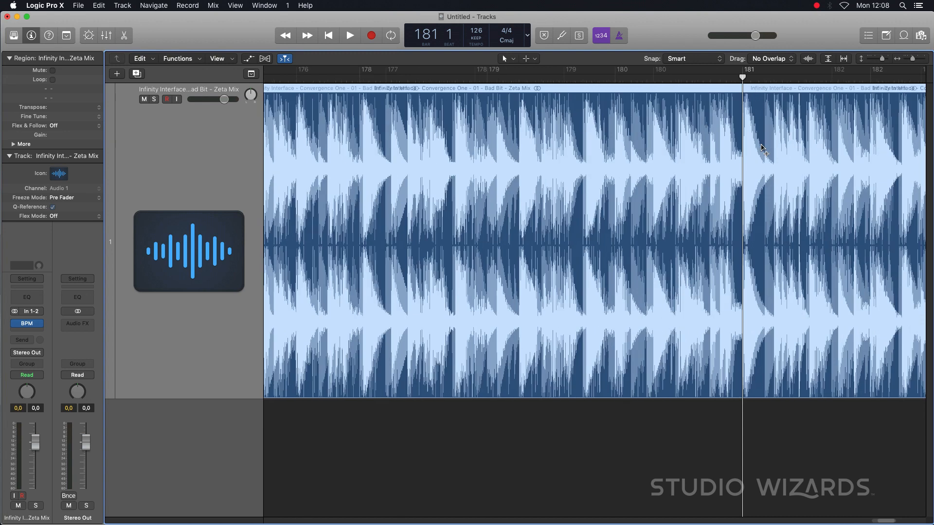
scroll(753, 150, "up", 3)
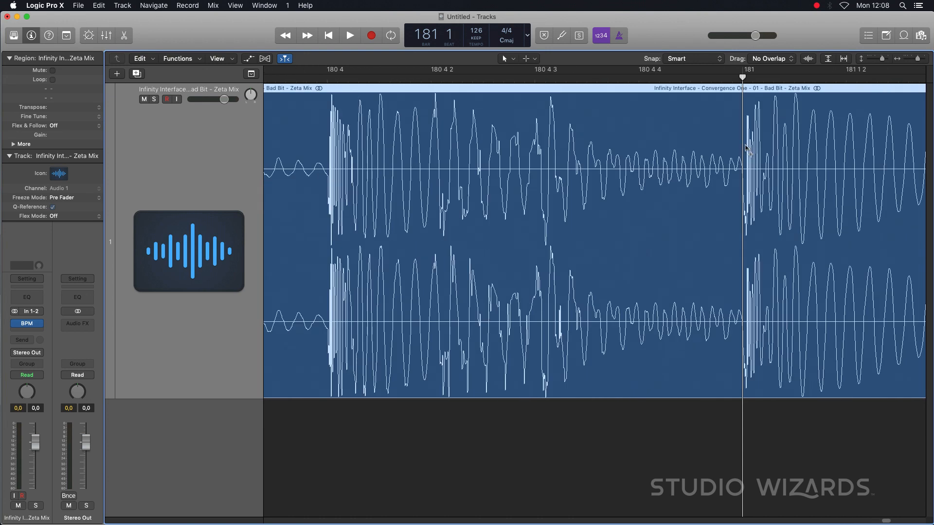
scroll(749, 176, "up", 3)
scroll(748, 175, "down", 15)
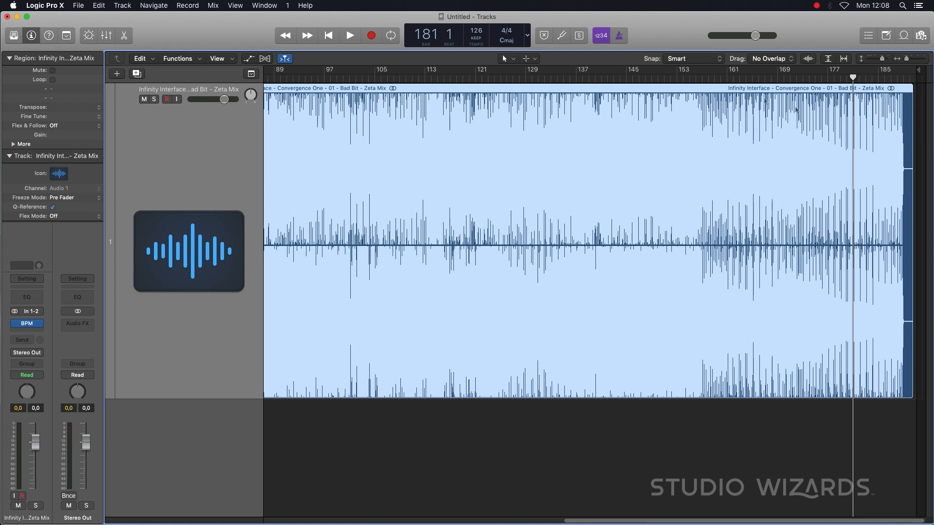
scroll(504, 127, "down", 3)
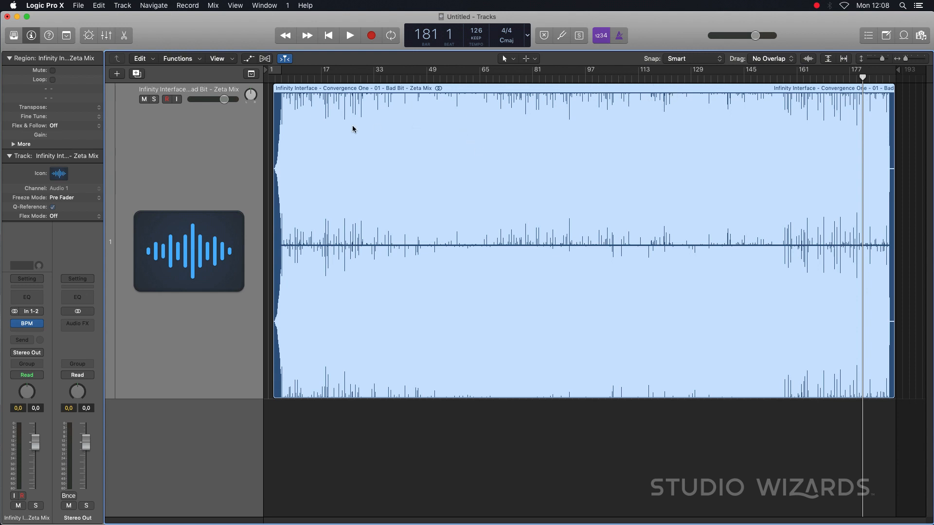
Check the beat alignment in the middle of the song with the playhead around bar 113.
left_click(637, 79)
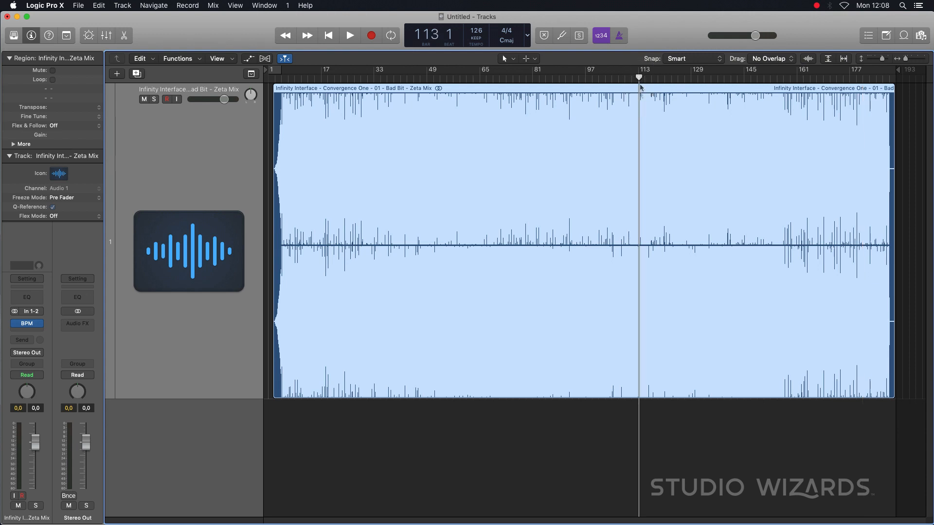
scroll(634, 86, "up", 10)
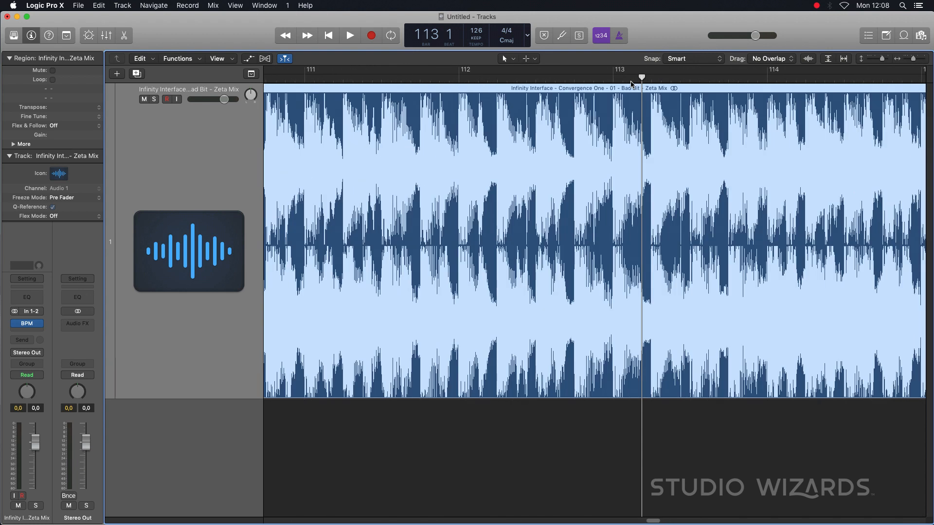
scroll(631, 84, "up", 5)
left_click_drag(633, 80, 580, 86)
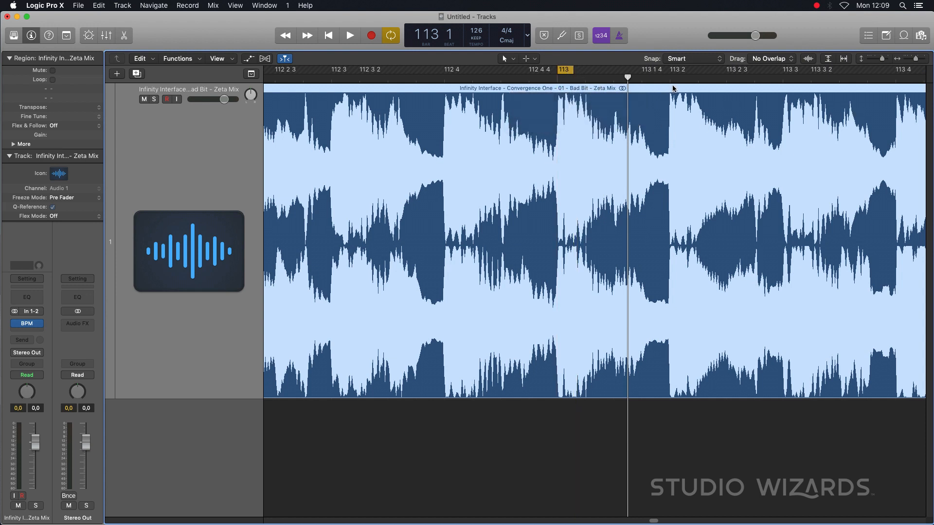
key("z")
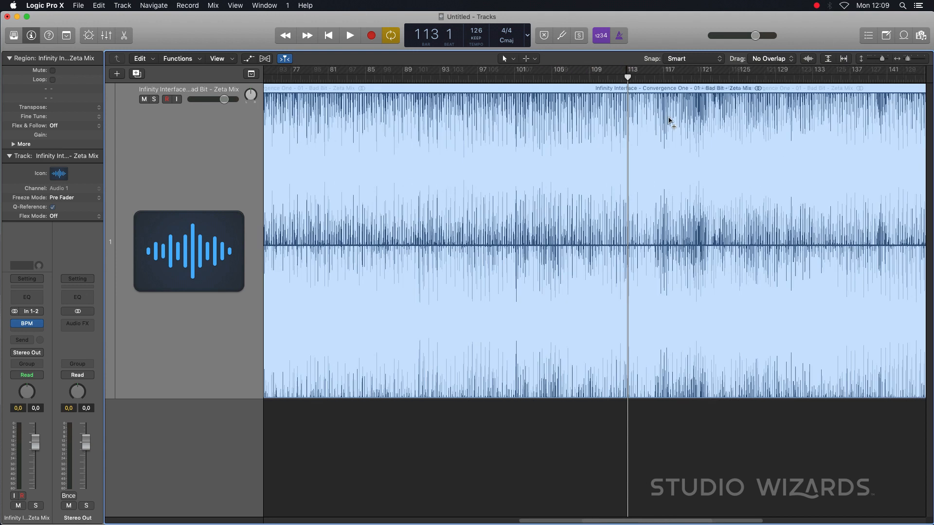
left_click_drag(638, 80, 628, 78)
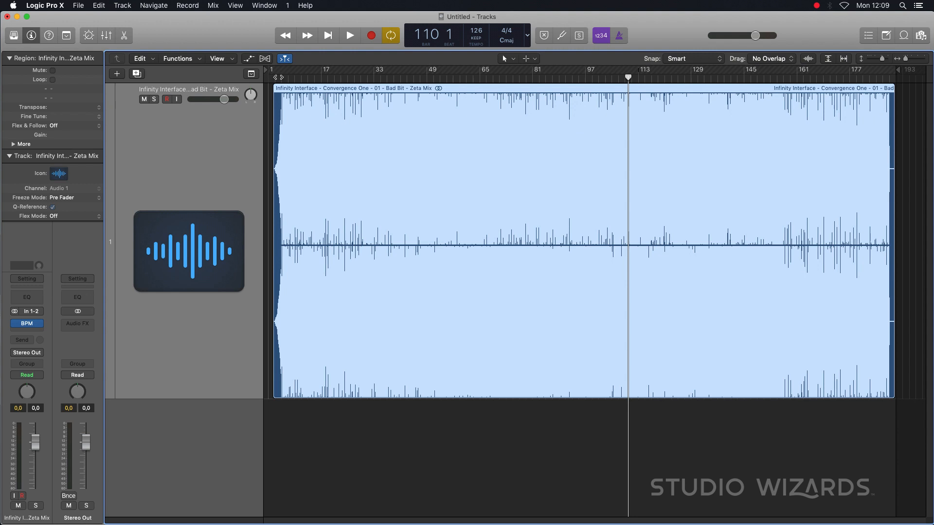
Set the cycle range from bar 5 to bar 17 and play the looped section.
left_click_drag(284, 72, 309, 73)
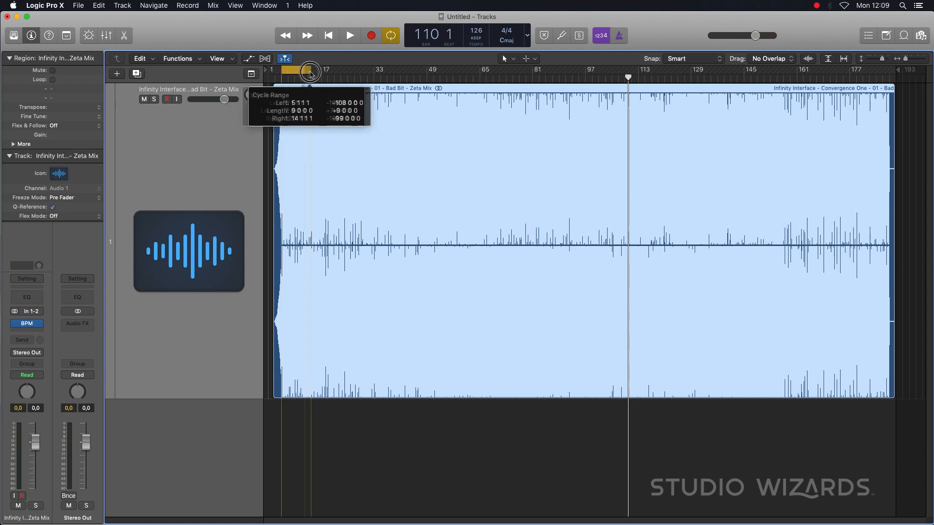
key("z")
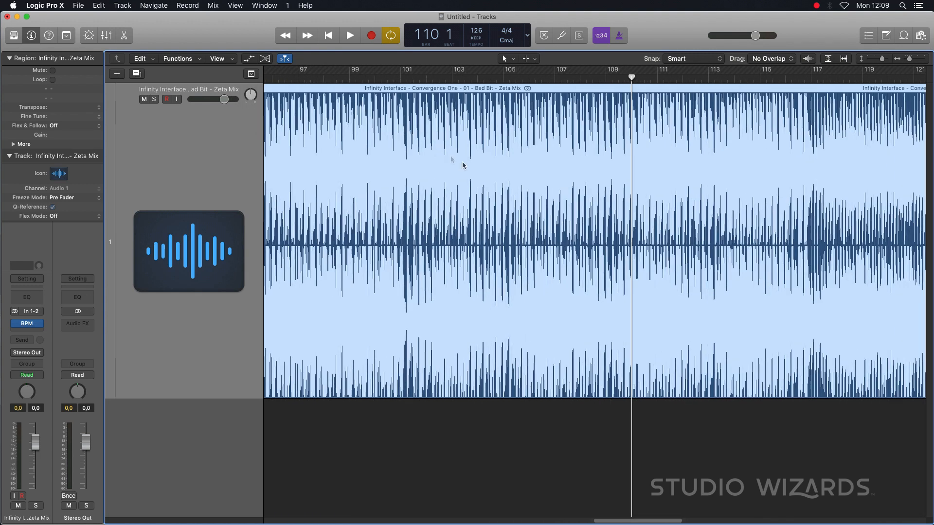
left_click_drag(611, 521, 221, 498)
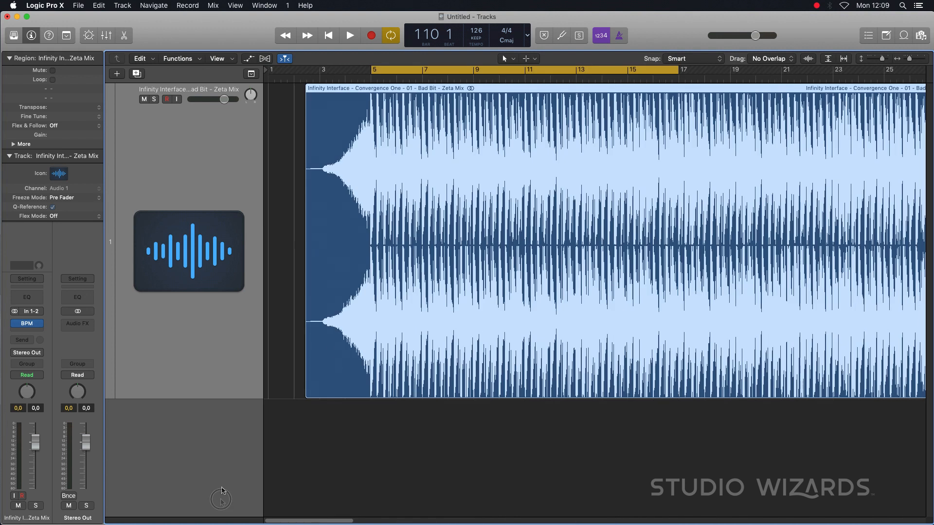
key("space")
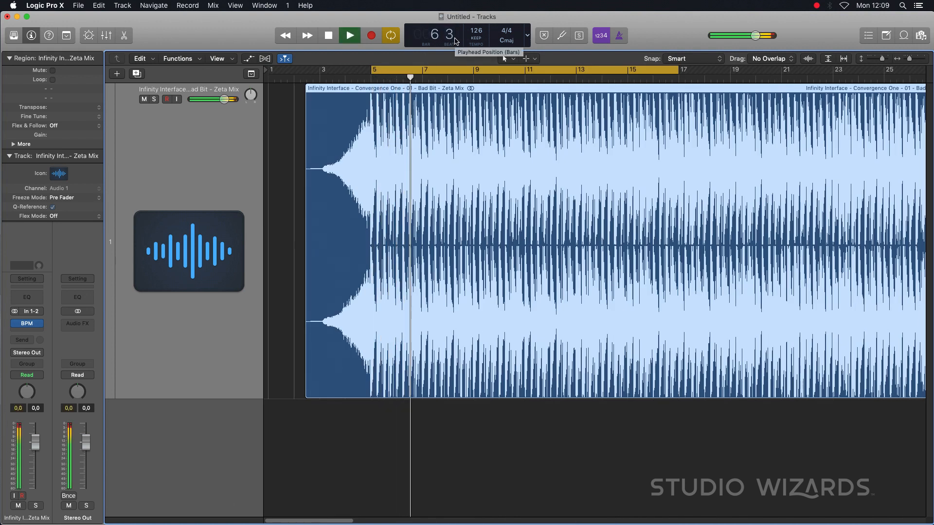
Stop playback, fit the whole song in view, deselect the audio region and turn off cycle mode.
key("space")
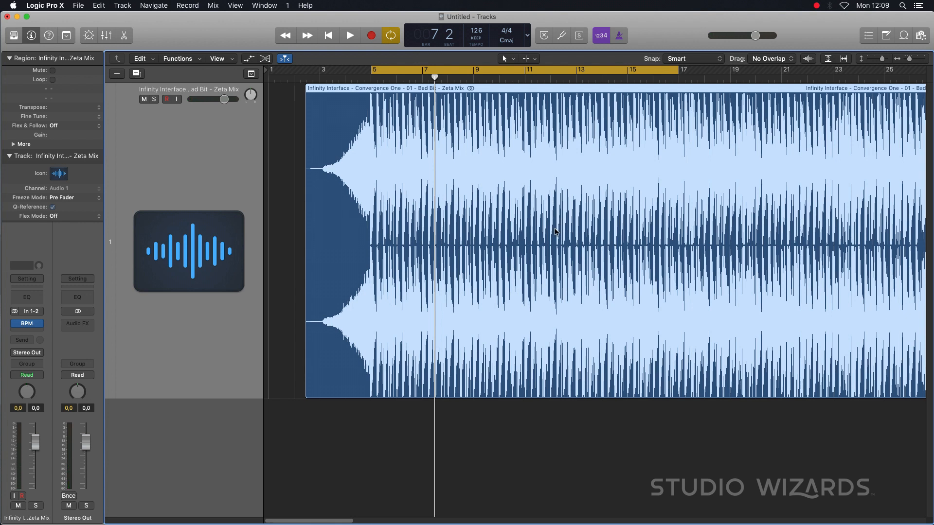
scroll(525, 218, "left", 10)
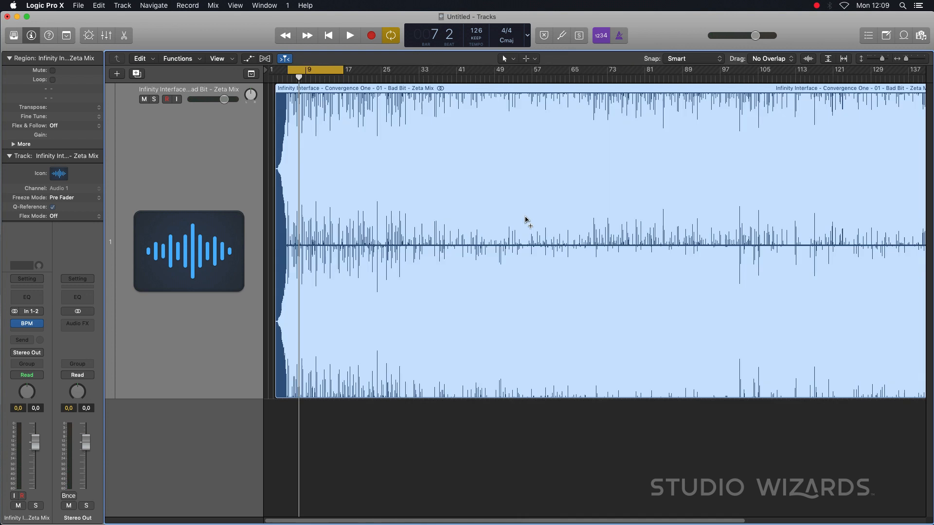
scroll(437, 274, "down", 5)
scroll(442, 255, "down", 3)
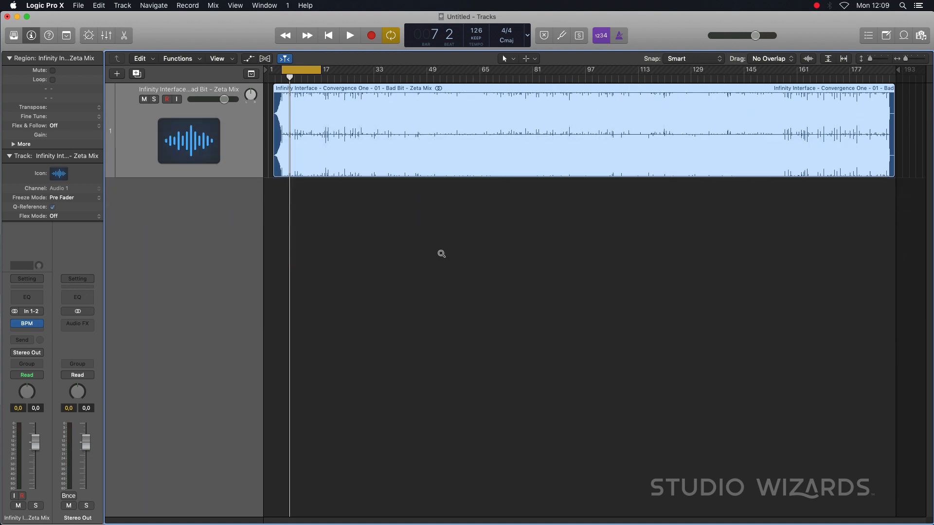
left_click(442, 254)
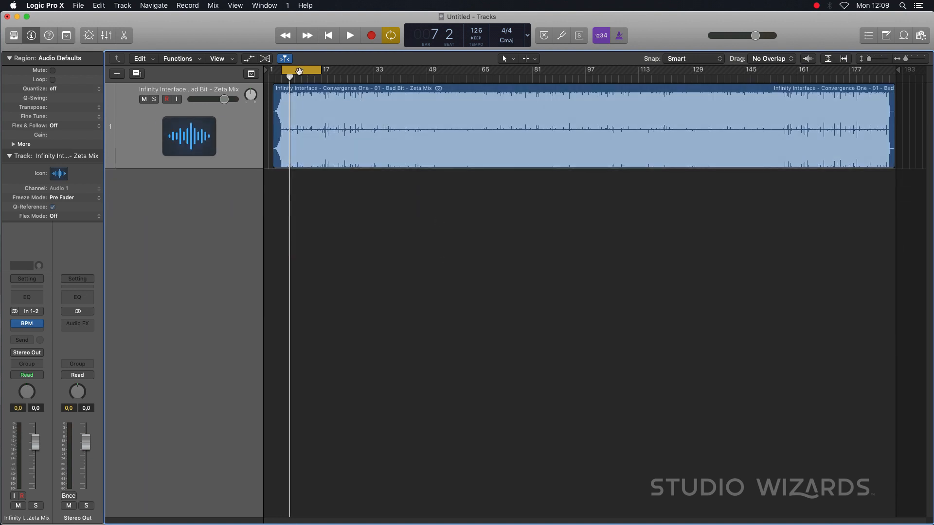
left_click(300, 71)
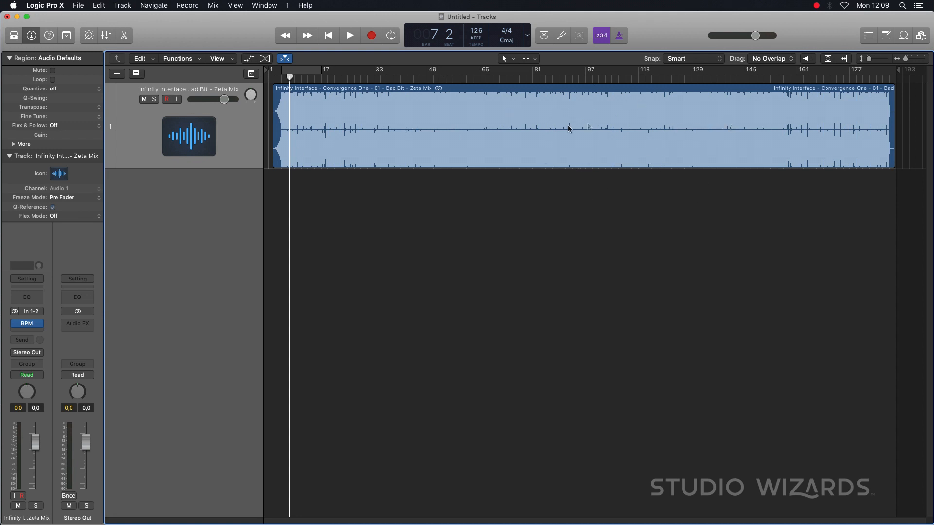
Create 12 new External MIDI tracks below the song's audio track.
left_click(117, 73)
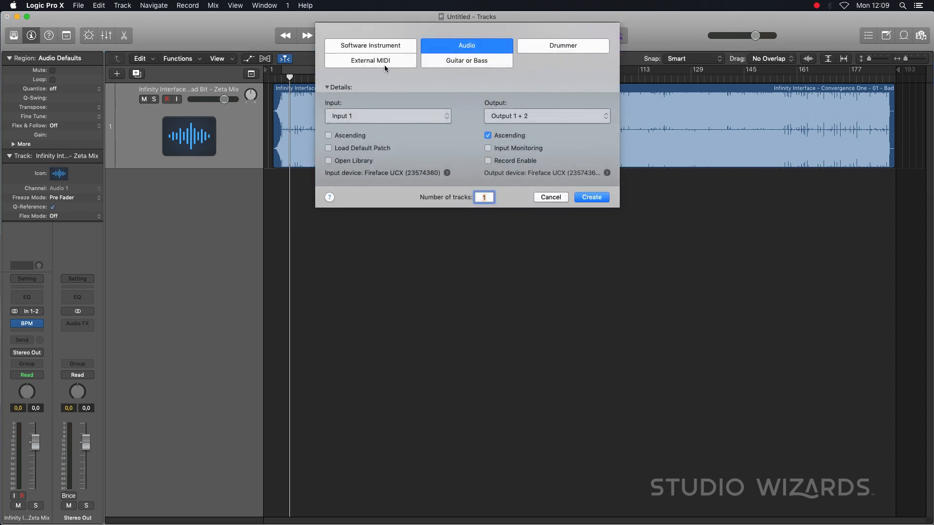
left_click(384, 63)
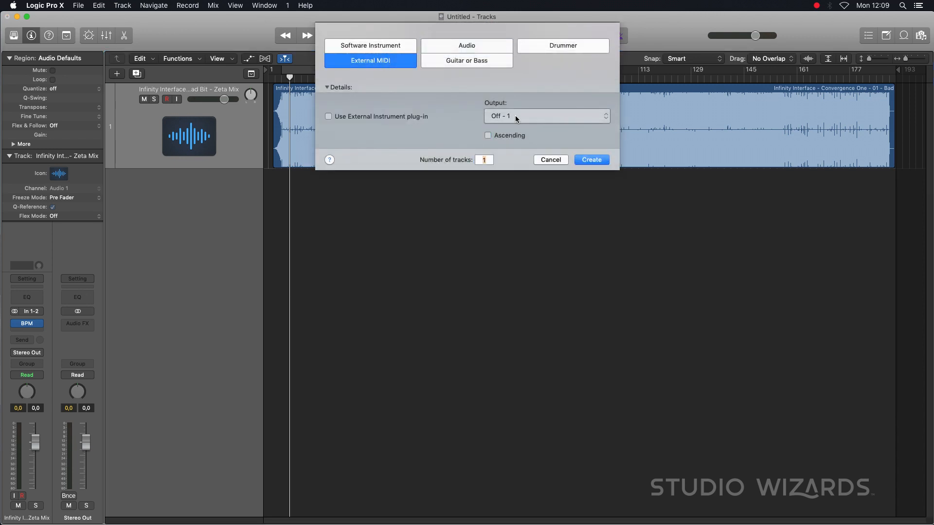
double_click(491, 160)
type("12")
left_click(592, 160)
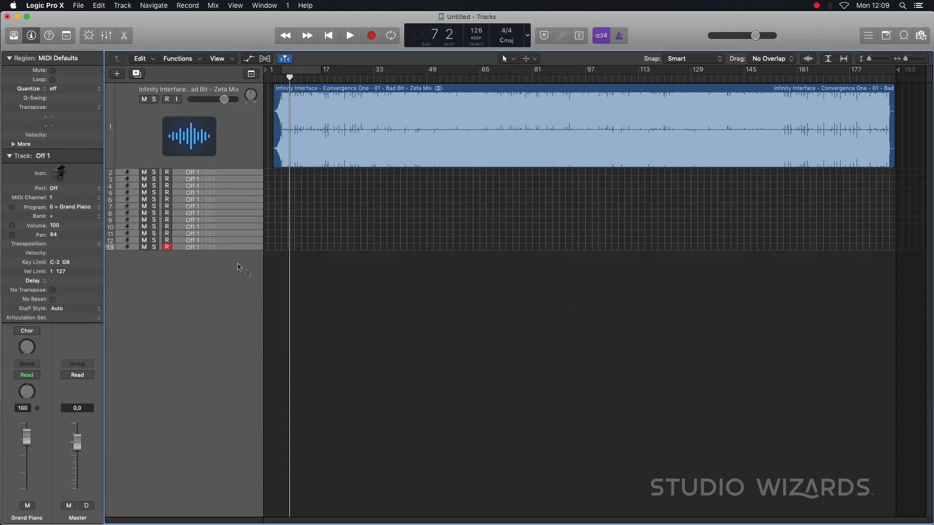
Draw an empty MIDI region at bar 5 on track 2 with the Pencil tool.
scroll(289, 203, "up", 3)
scroll(276, 195, "down", 3)
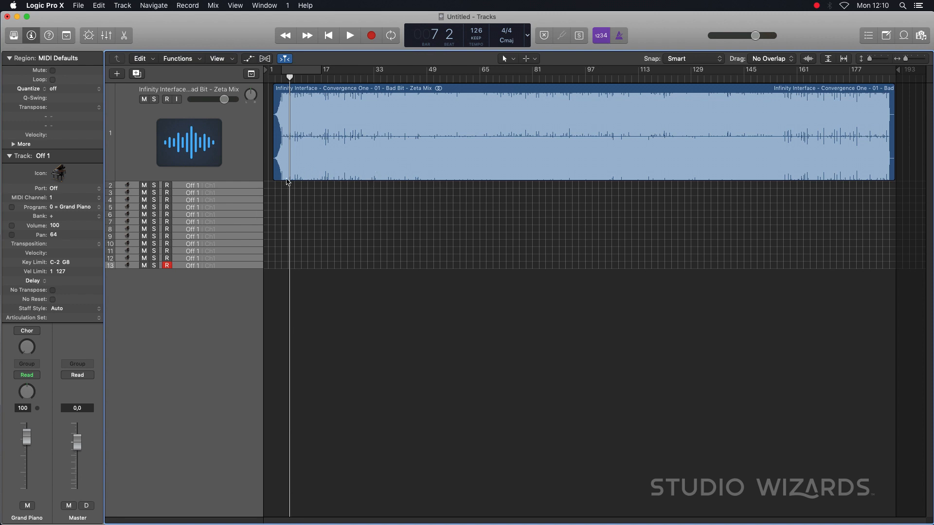
key("t")
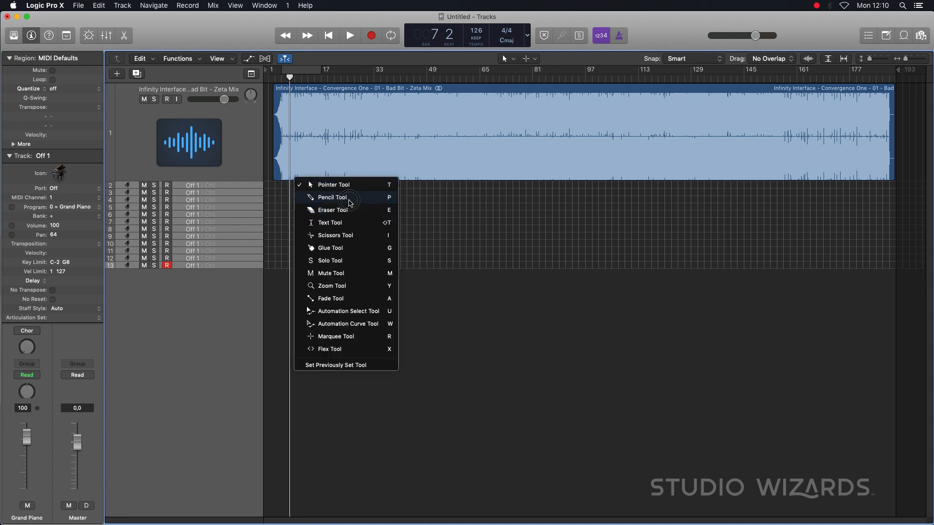
left_click(340, 200)
key("super+Right")
key("super+Right")
key("super+Right")
key("super+Right")
key("super+Right")
key("super+Right")
key("super+Right")
scroll(317, 189, "left", 5)
left_click(414, 186)
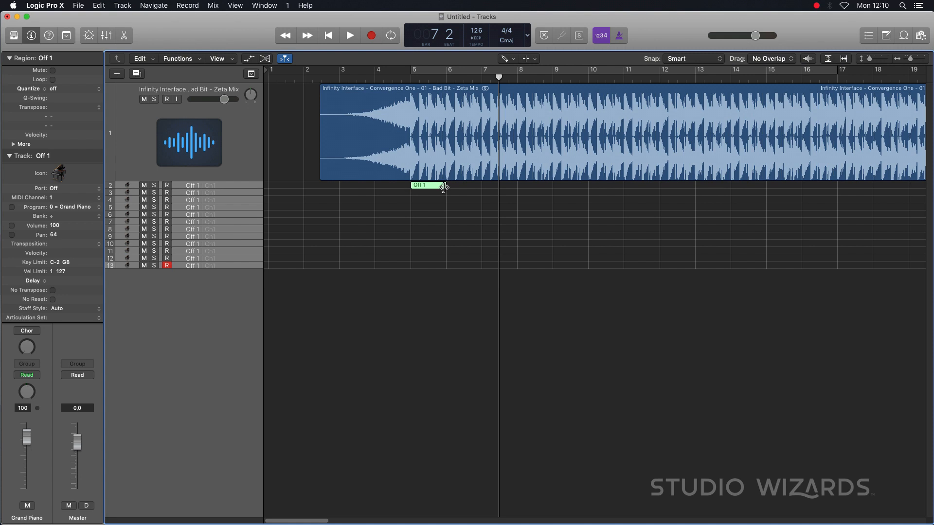
Lengthen the MIDI region on track 2 to end at bar 21, and return to the Pointer tool.
key("super+Left")
key("super+Left")
mouse_move(348, 187)
left_mouse_down()
mouse_move(655, 184)
mouse_move(577, 182)
mouse_move(599, 185)
mouse_move(586, 192)
left_mouse_up()
key("t")
left_click(524, 207)
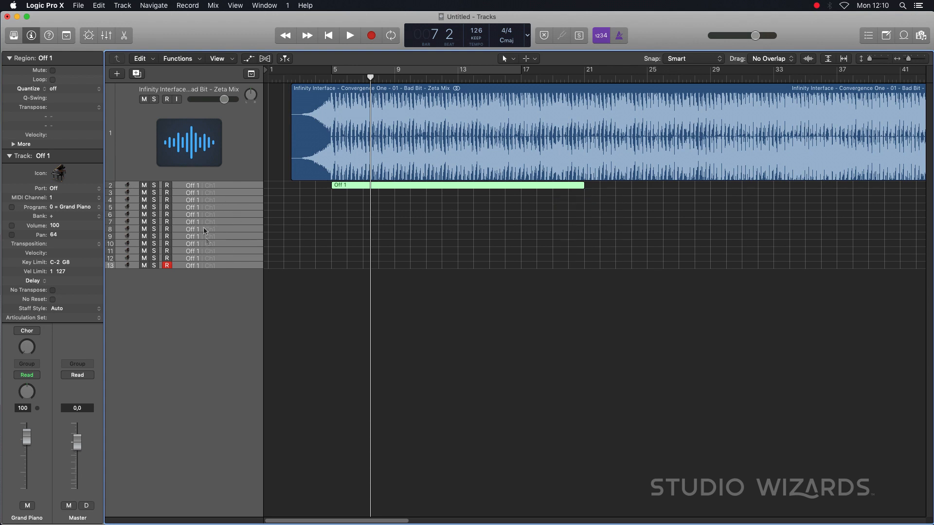
Rename track 2 as Kick.
scroll(211, 257, "up", 3)
scroll(211, 255, "down", 3)
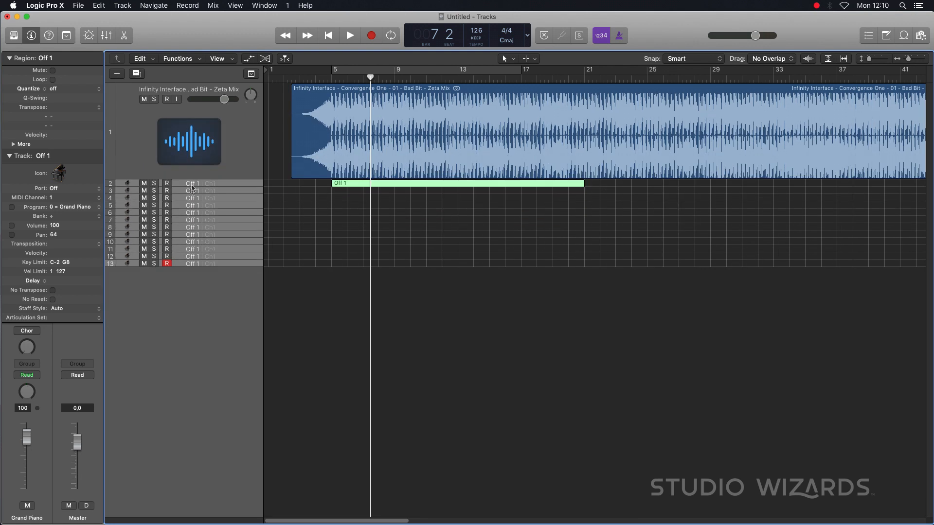
left_click(209, 185)
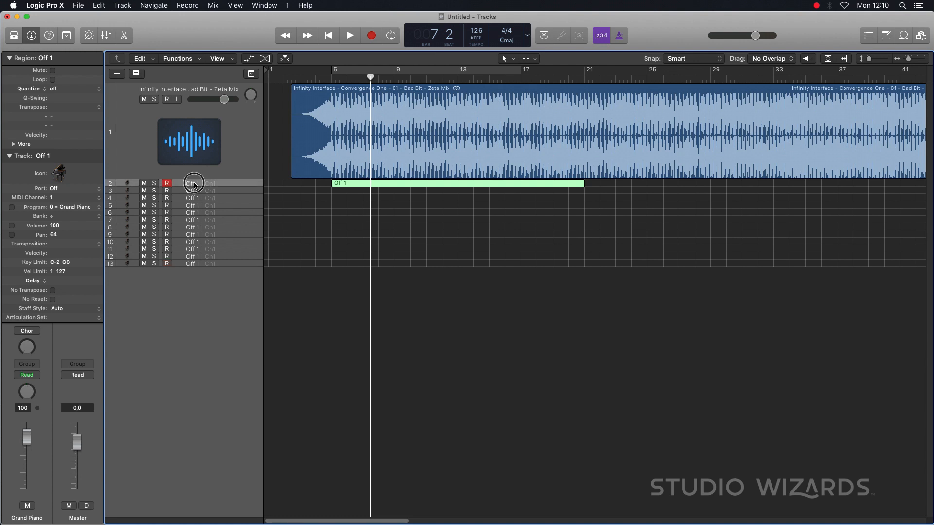
double_click(197, 184)
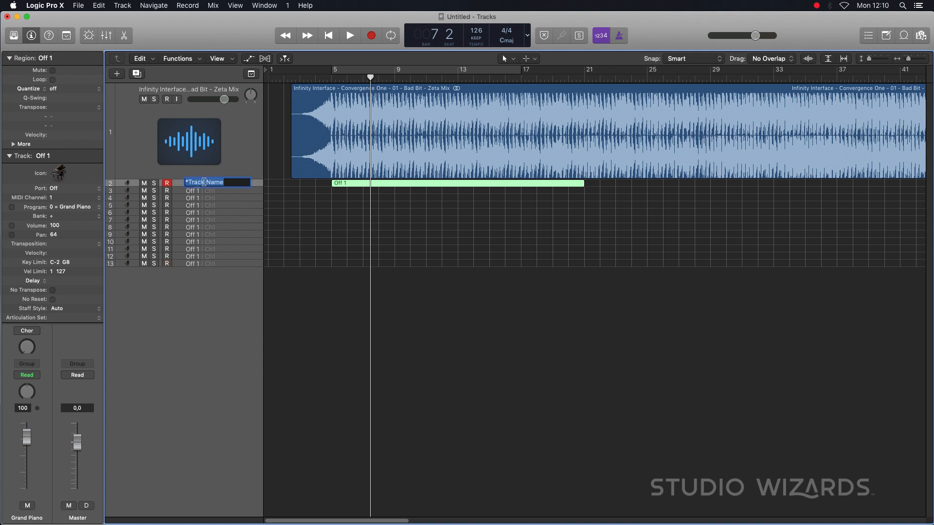
type("Kick")
key("Return")
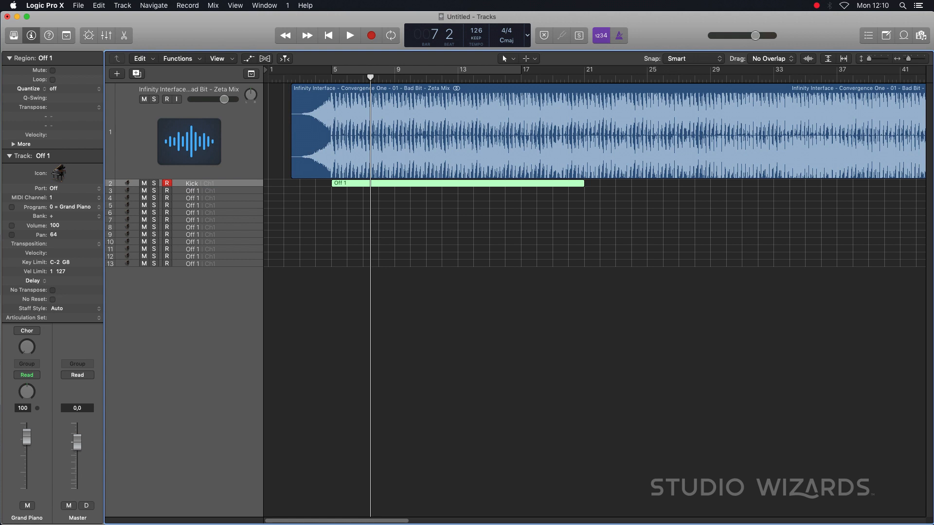
Repeat the 16-bar region on the Kick track with nine copies, filling the track up to bar 165.
key("super+Left")
key("super+Left")
key("super+Left")
key("super+Right")
key("super+Right")
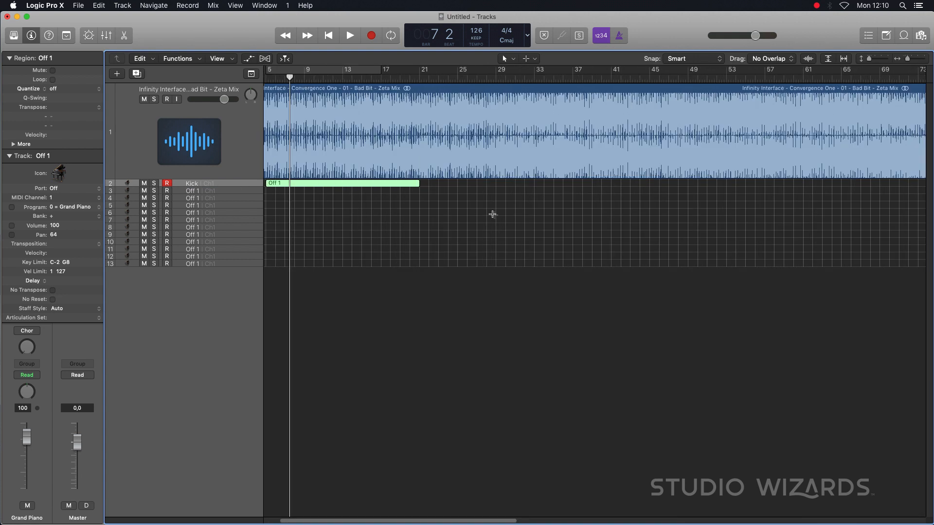
scroll(400, 89, "left", 3)
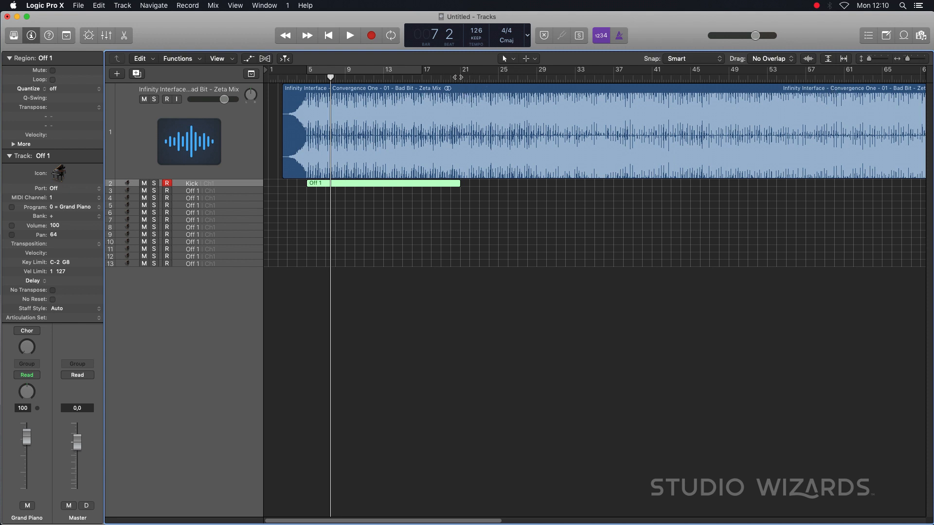
scroll(585, 140, "left", 8)
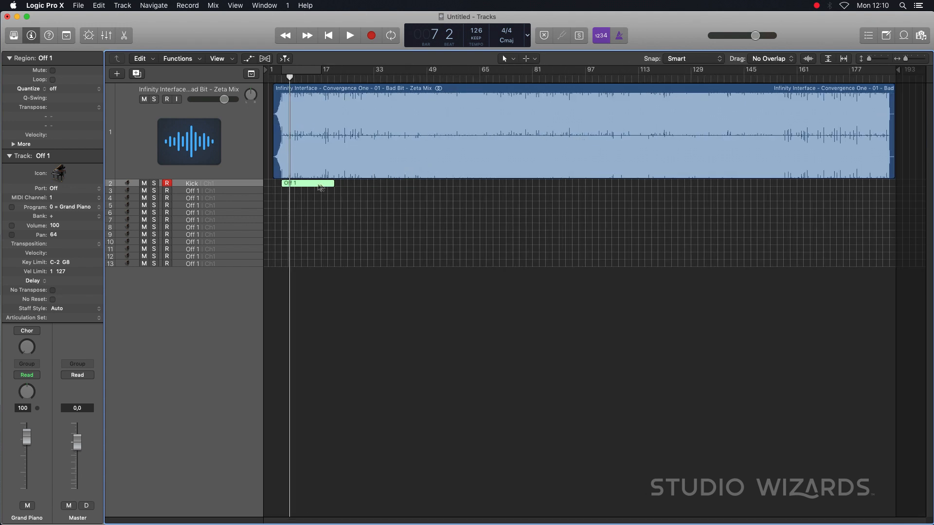
key("super+r")
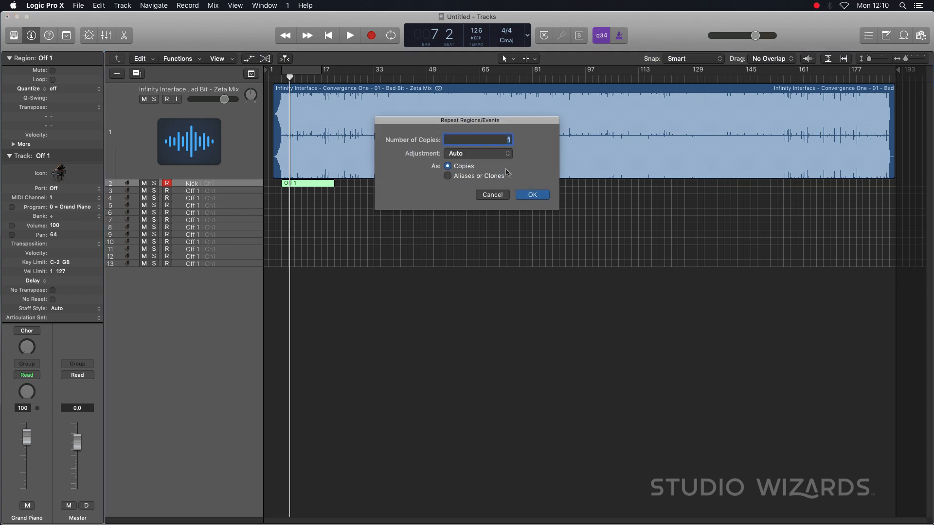
left_click(524, 196)
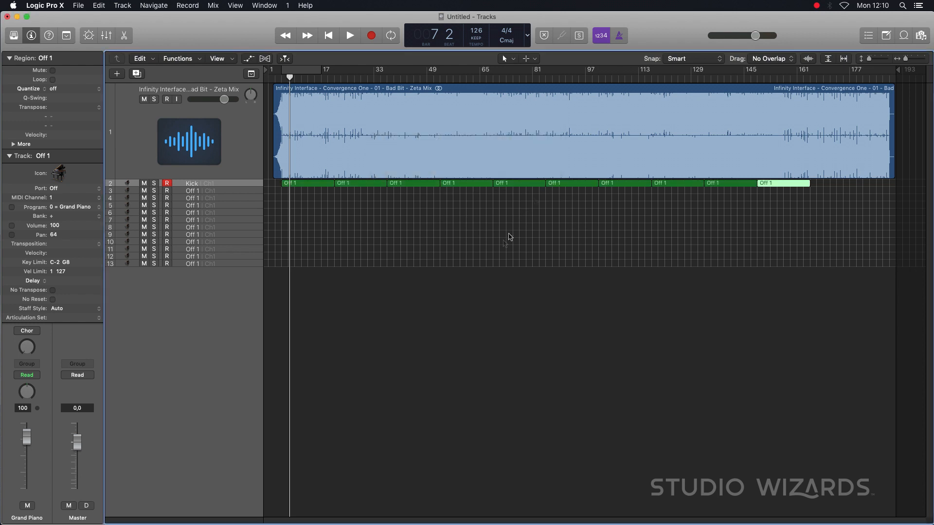
left_click(752, 251)
double_click(312, 187)
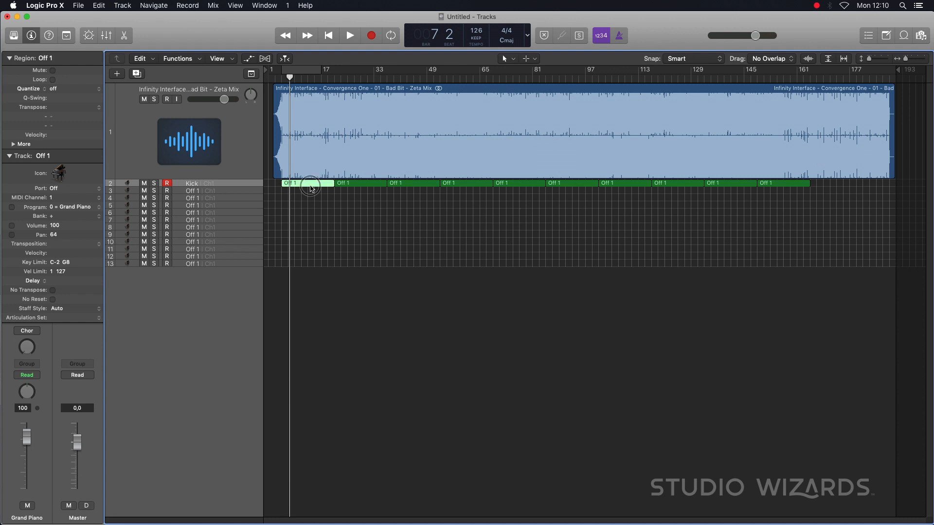
left_click(336, 217)
double_click(327, 365)
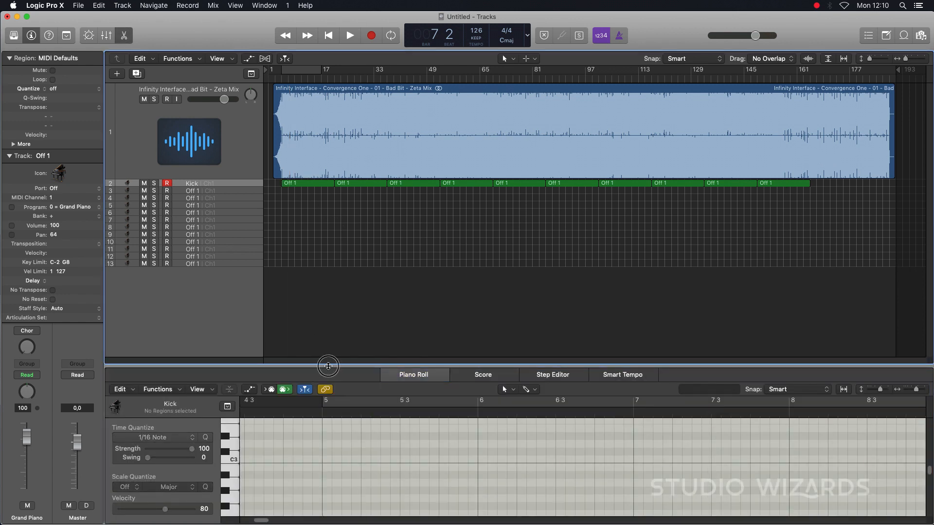
Select all ten regions on the Kick track, name them Kick with the Text tool, and return to the Pointer tool.
left_click_drag(314, 207, 797, 188)
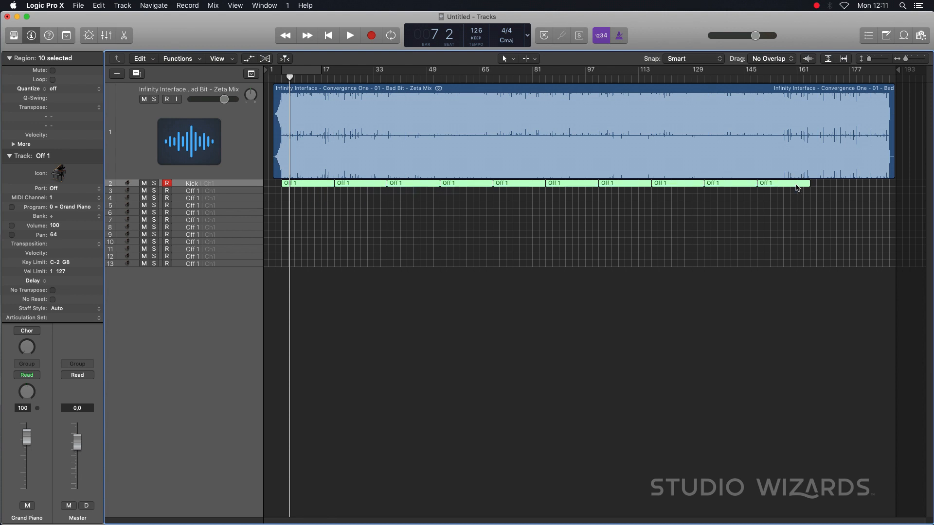
key("t")
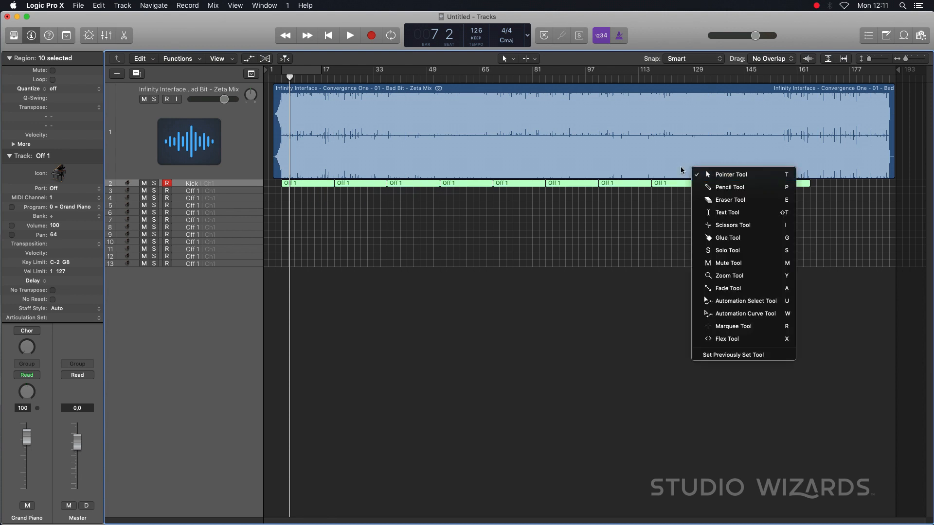
key("shift+t")
left_click(679, 182)
type("Kick")
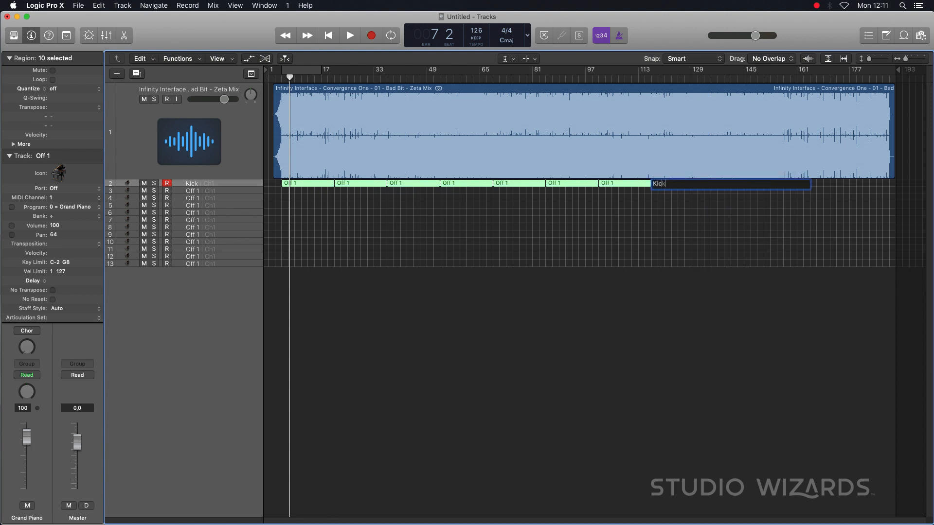
key("Return")
key("t")
key("t")
left_click(683, 210)
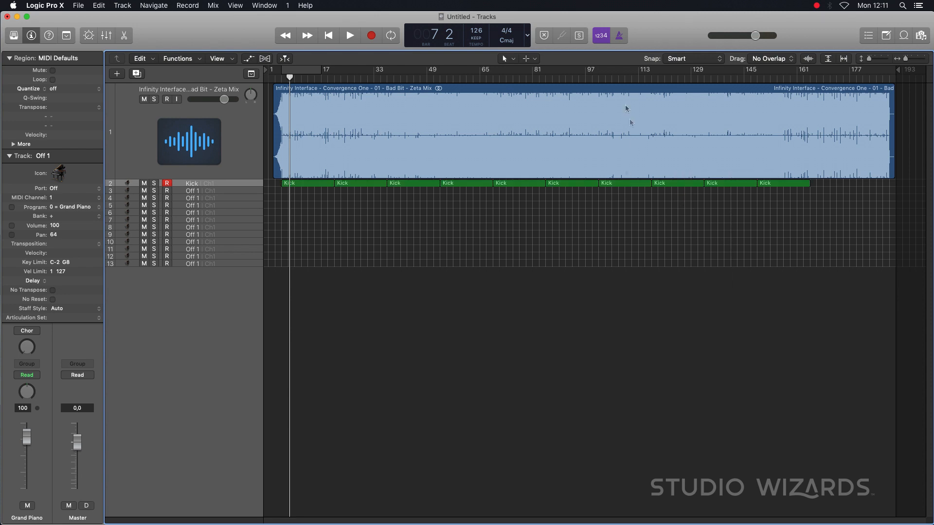
Play the song up to bar 117, stop there, and delete the Kick region that starts at that bar.
key("super+Down")
key("super+Down")
key("super+Down")
key("super+Down")
key("super+Down")
key("super+Up")
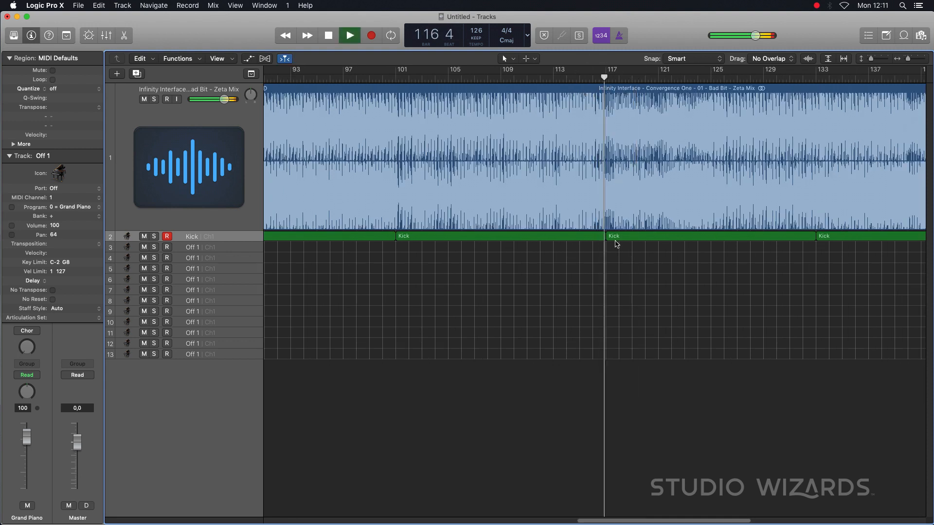
left_click(622, 238)
key("space")
key("Delete")
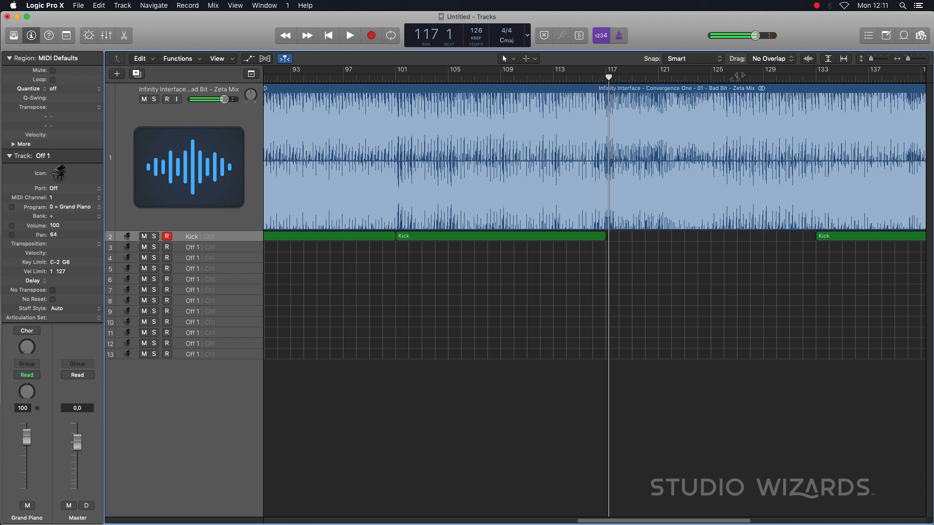
Play the song at several spots between about bars 122 and 130 to locate where the kick drum returns.
left_click(776, 77)
key("space")
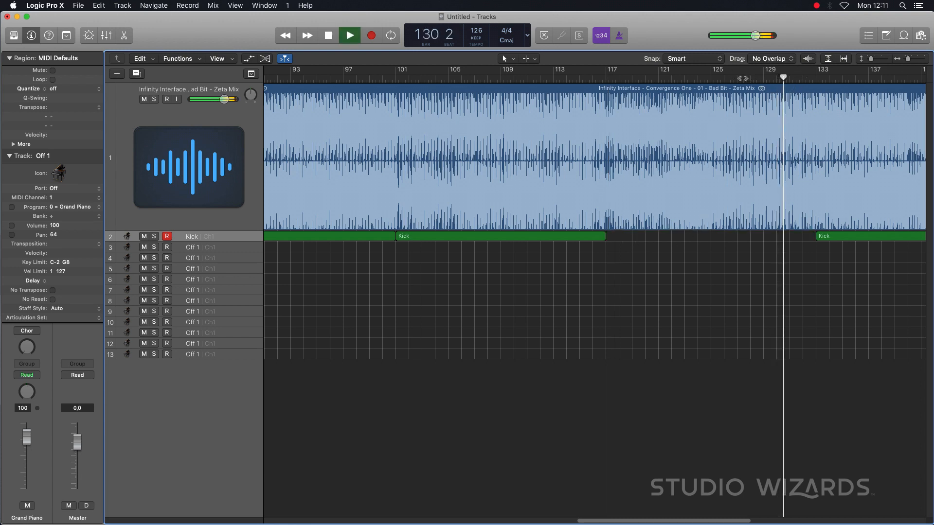
key("space")
left_click(726, 77)
left_click(707, 77)
left_click(691, 76)
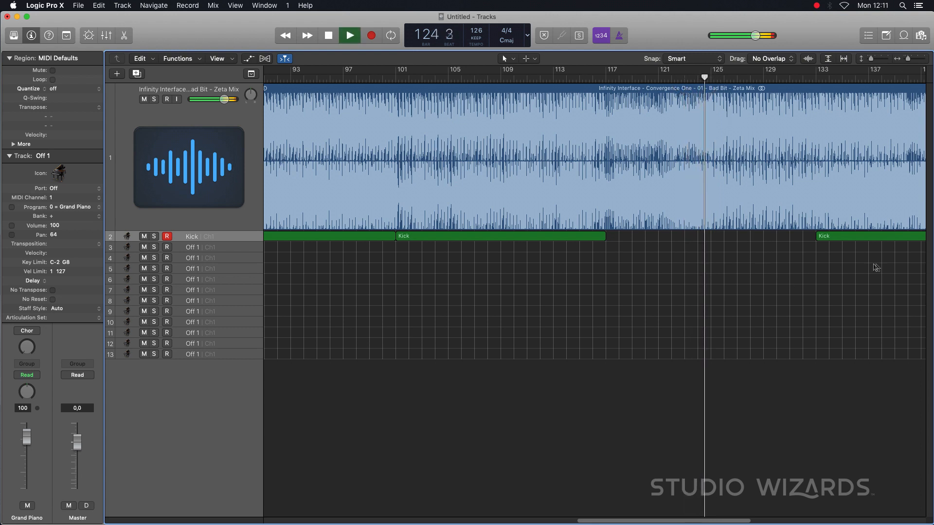
key("space")
Select the last two Kick regions and move them eight bars earlier to start at bar 125.
key("super+Left")
key("super+Left")
key("super+Left")
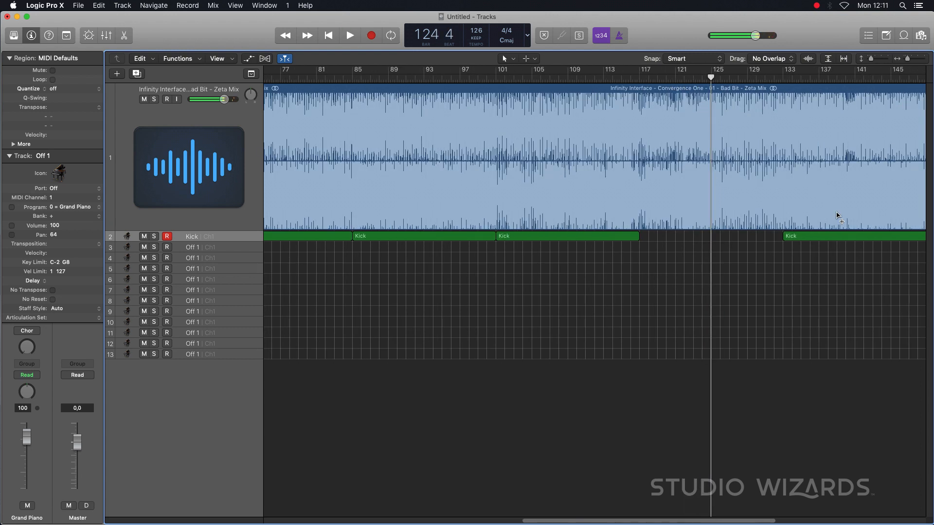
left_click_drag(776, 254, 831, 241)
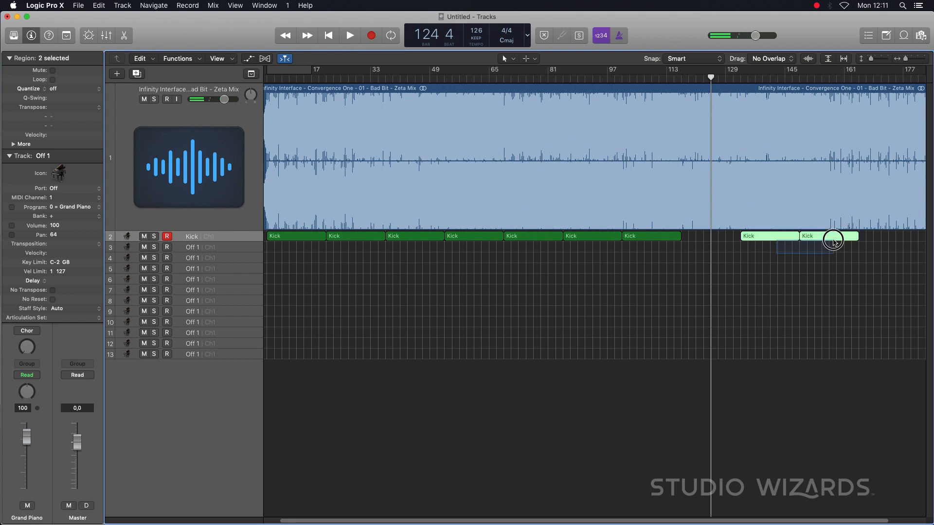
left_click_drag(763, 240, 729, 238)
scroll(841, 131, "right", 2)
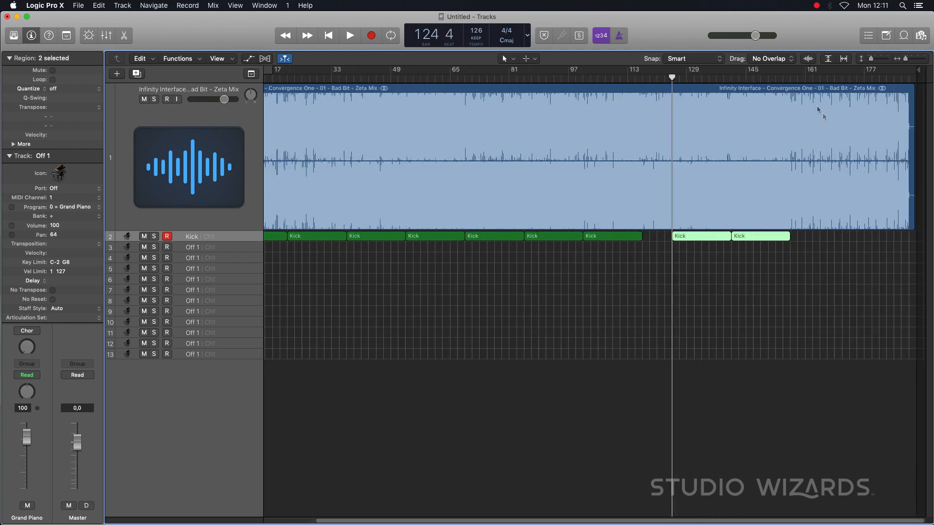
Listen around bar 188 for the song's end and copy the last two Kick regions directly after themselves, starting at bar 157.
double_click(870, 76)
left_click(894, 77)
left_click(905, 77)
key("space")
left_click_drag(708, 244, 818, 238)
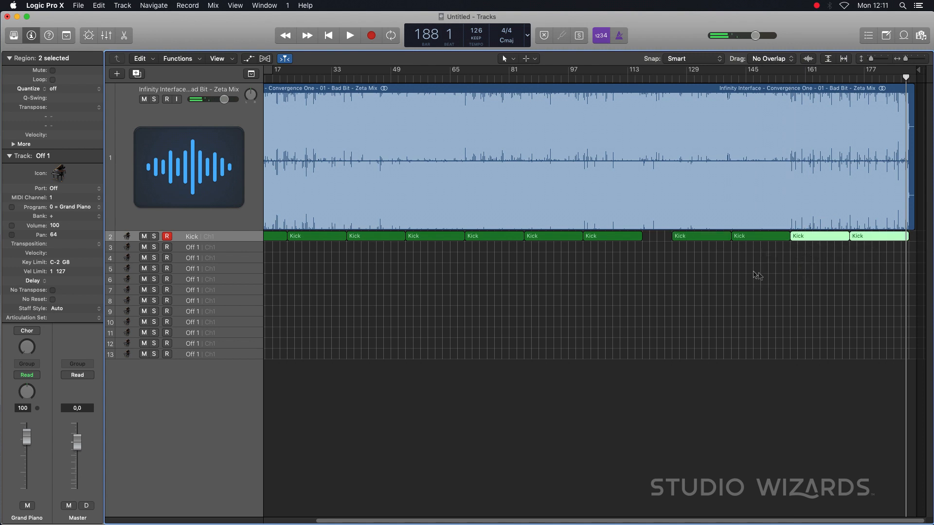
Return the playhead to bar 5, name the track below Kick Bass, and place a 16-bar Bass region there.
scroll(412, 298, "down", 3)
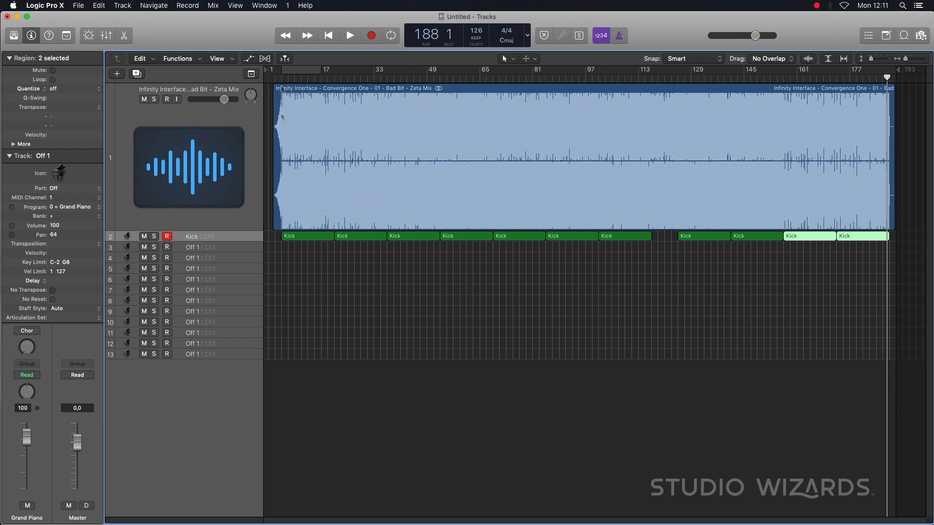
left_click(283, 77)
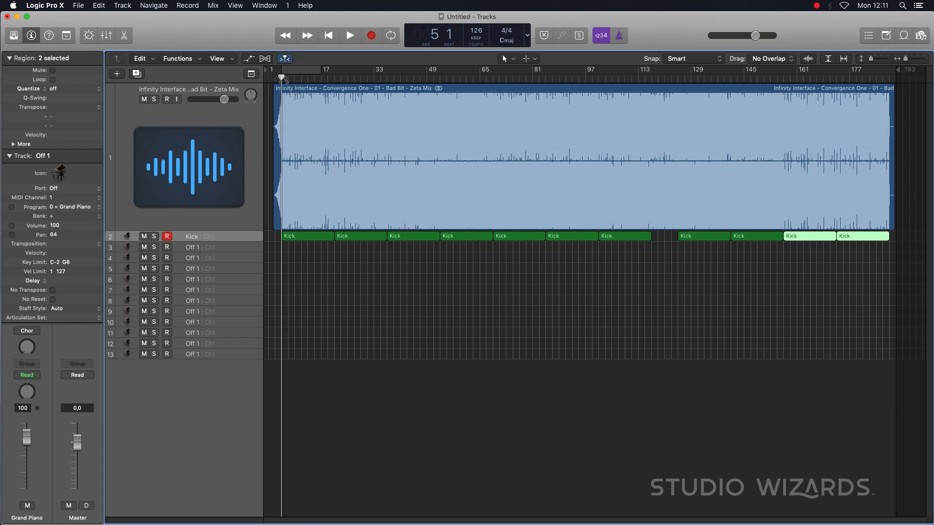
double_click(191, 249)
type("Bas")
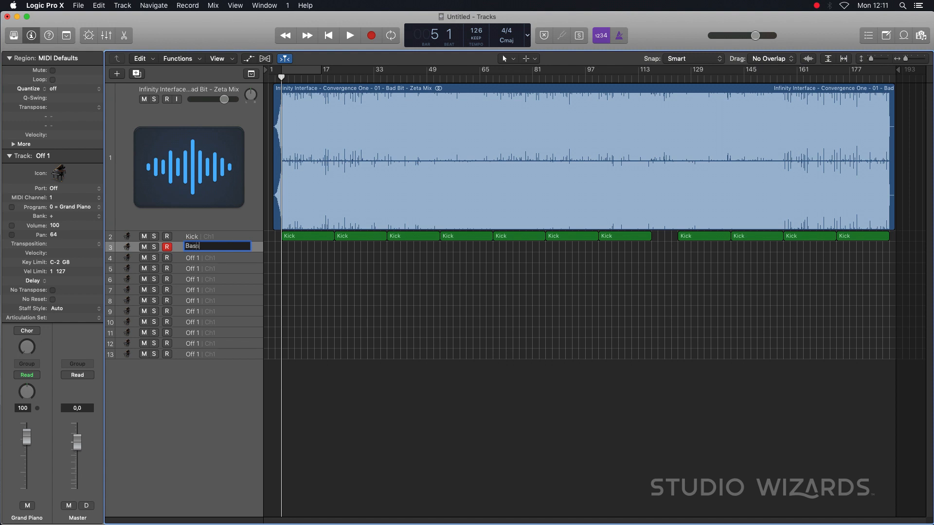
type("s")
key("Return")
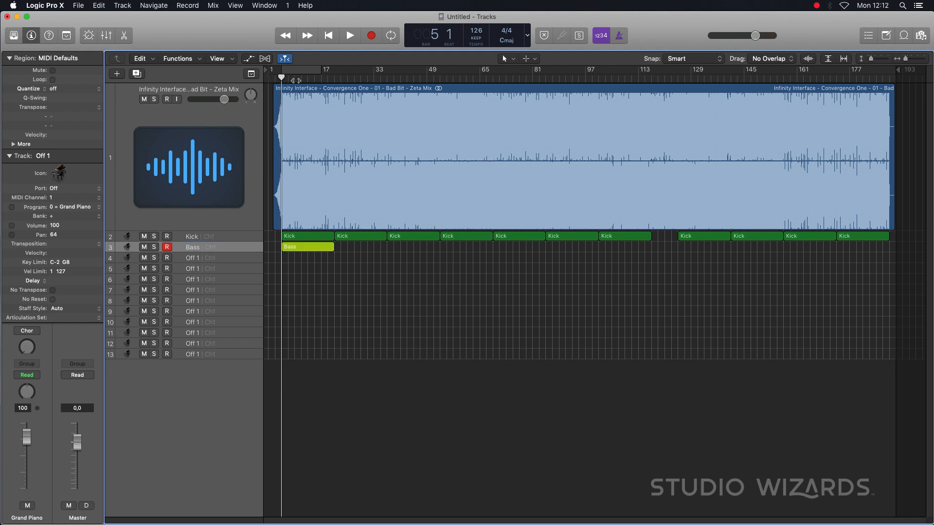
Listen to the song around bar 9 and repeat the Bass region with 9 copies.
left_click(295, 78)
key("space")
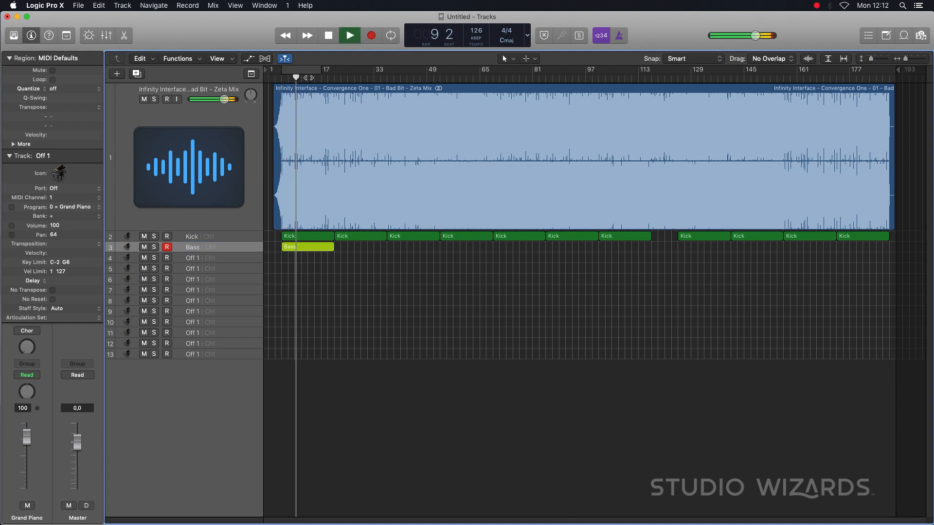
key("super+Right")
key("space")
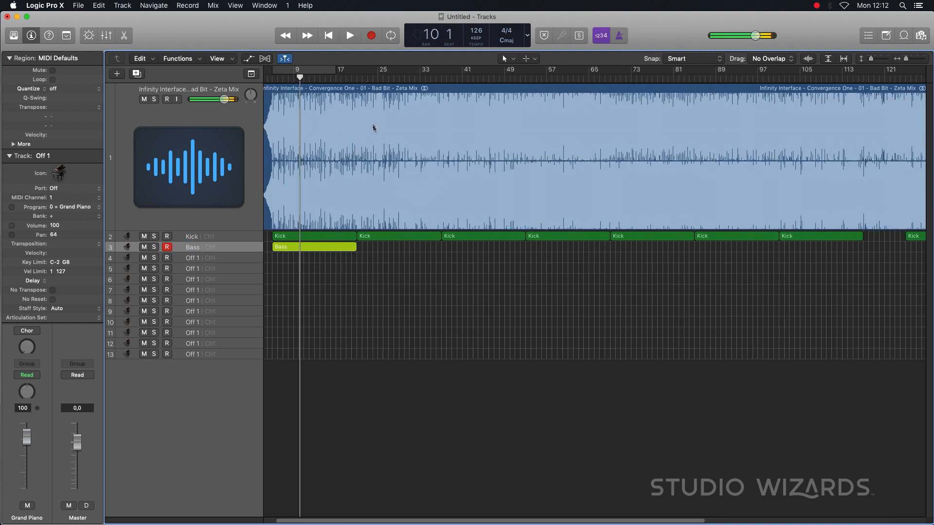
left_click(326, 248)
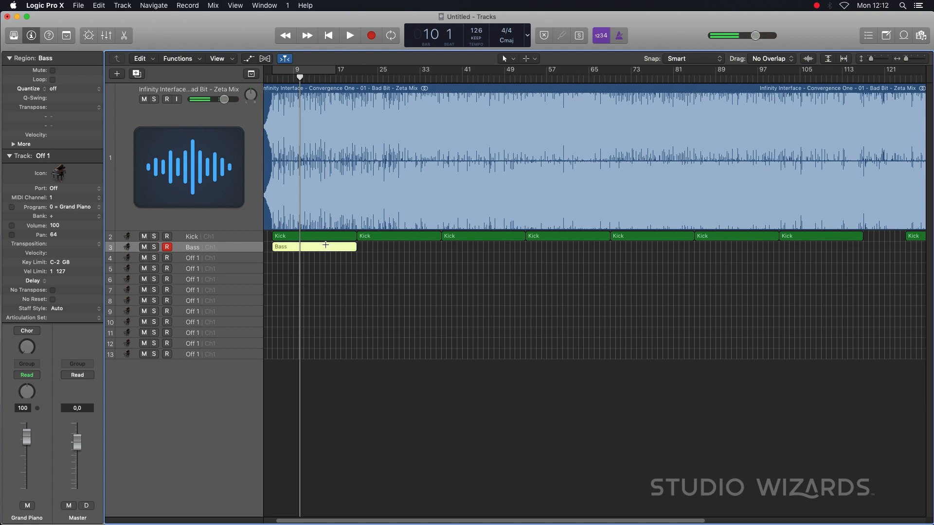
key("super+r")
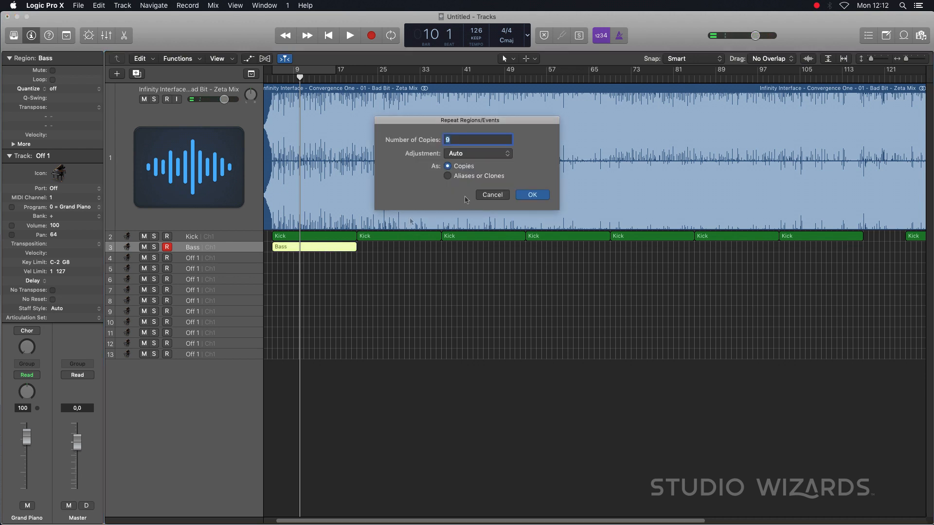
left_click(543, 199)
scroll(556, 183, "down", 4)
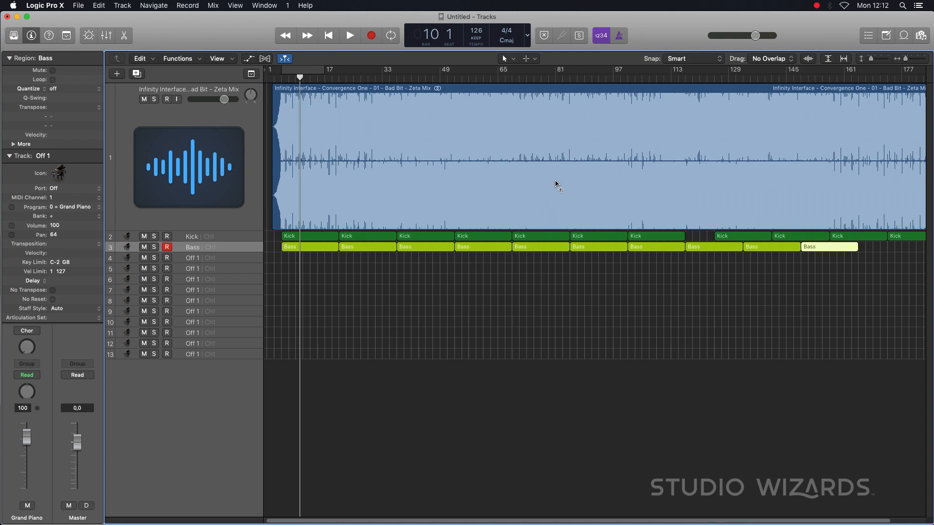
Play the song around bars 30, 173 and 117 to check where the bass is present or drops out.
double_click(367, 82)
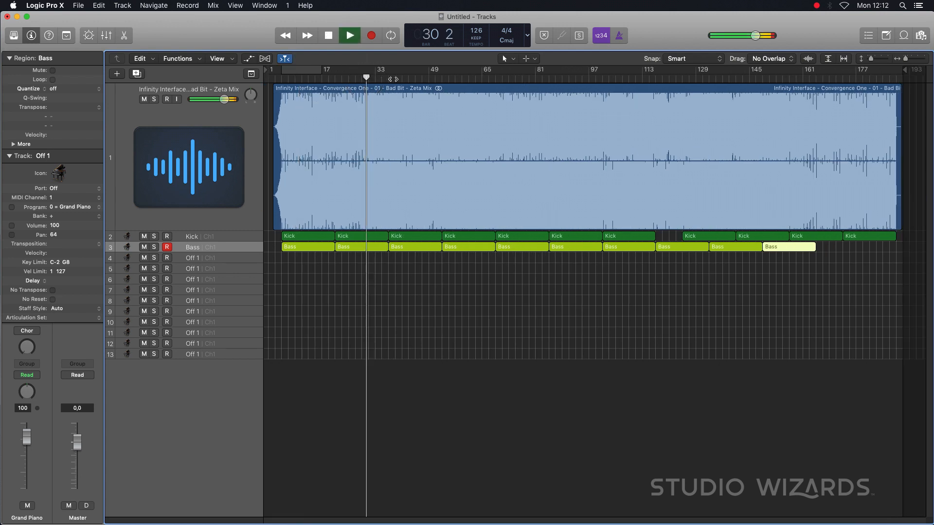
left_click_drag(411, 82, 827, 83)
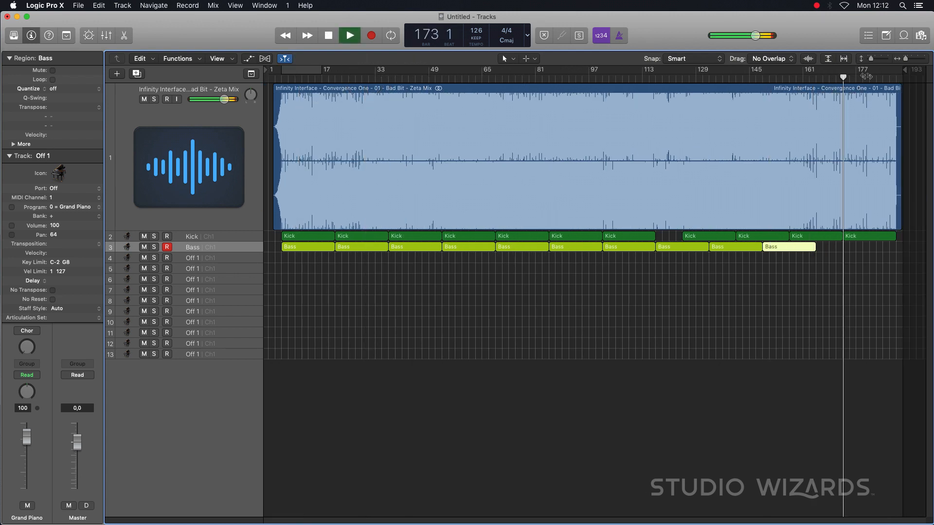
key("space")
left_click(661, 77)
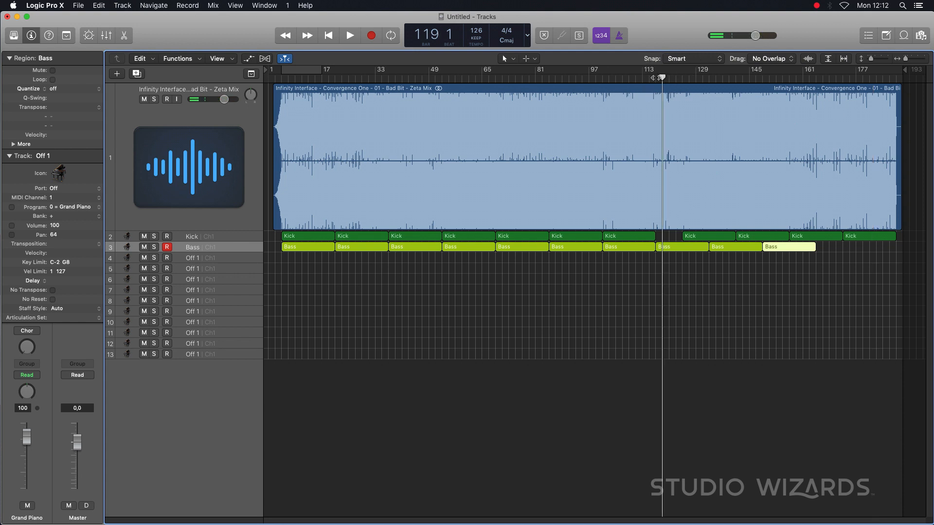
left_click(656, 78)
key("space")
key("space")
Move the last three Bass regions eight bars later to start at bar 125 and copy the final one to bar 173.
left_click(662, 277)
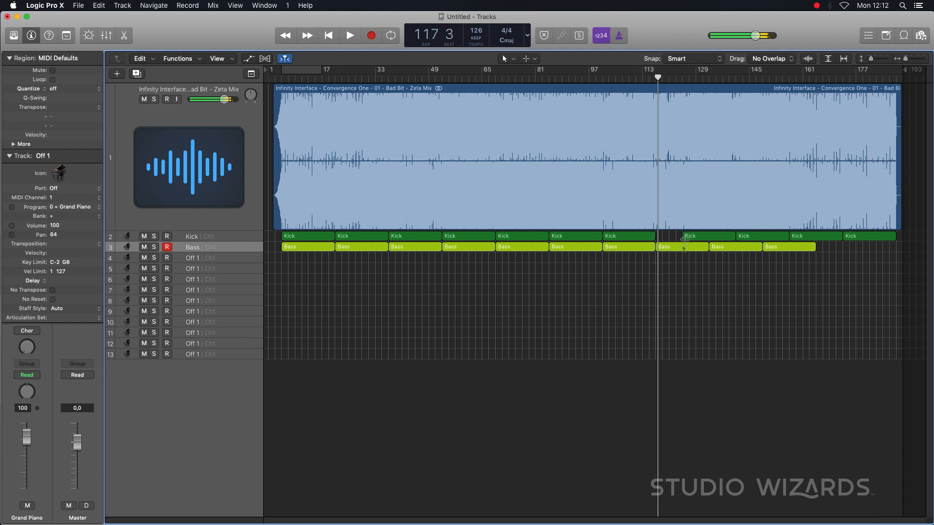
left_click_drag(688, 263, 834, 249)
left_click_drag(671, 247, 697, 245)
left_click_drag(810, 246, 864, 246)
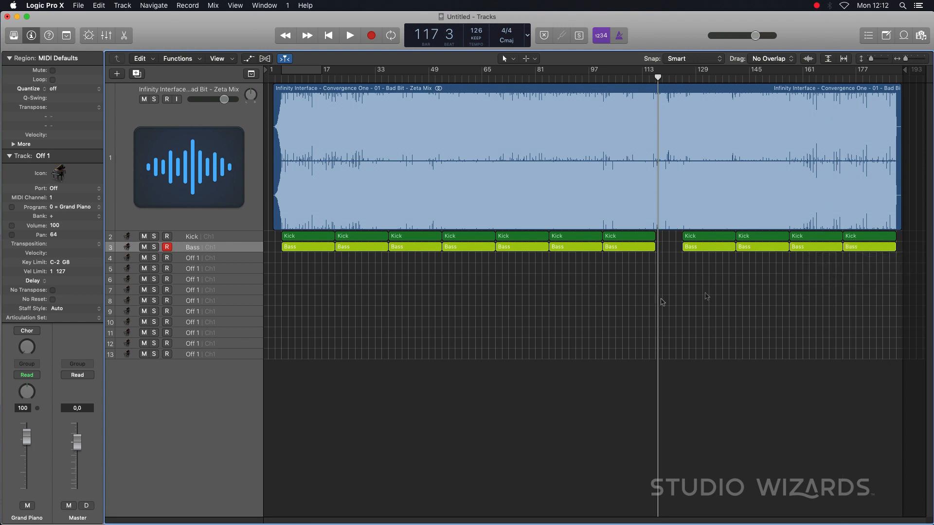
Listen around bar 9, name the track below Bass Hi Hats, and place a 16-bar Hi Hat region at bar 5.
double_click(292, 77)
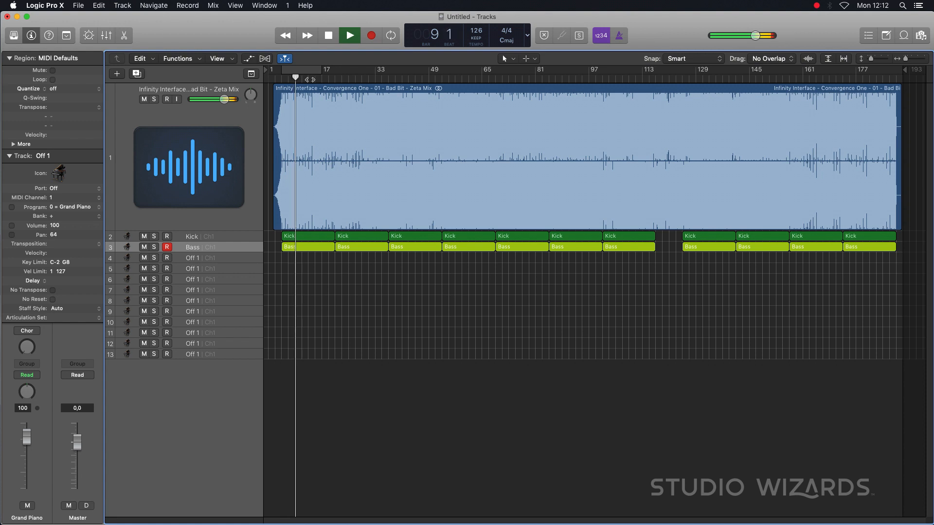
key("space")
double_click(187, 257)
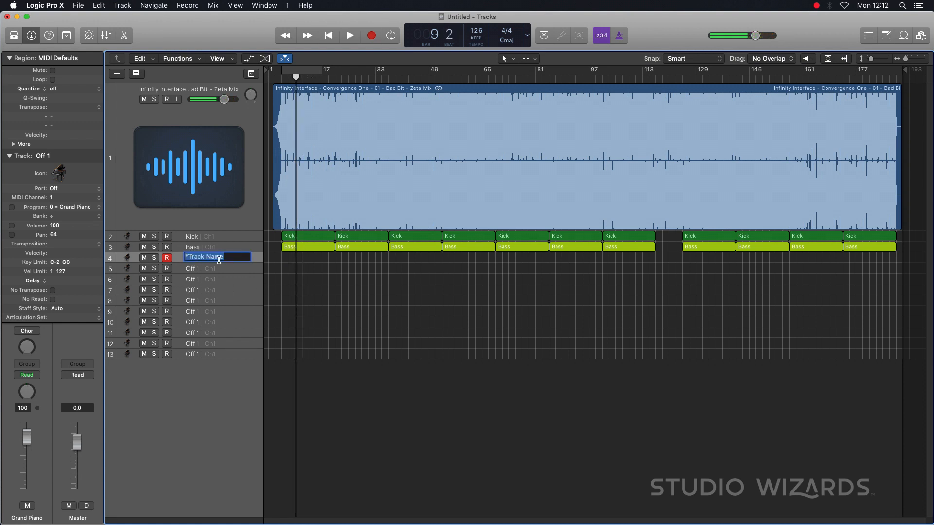
type("Hi Hats")
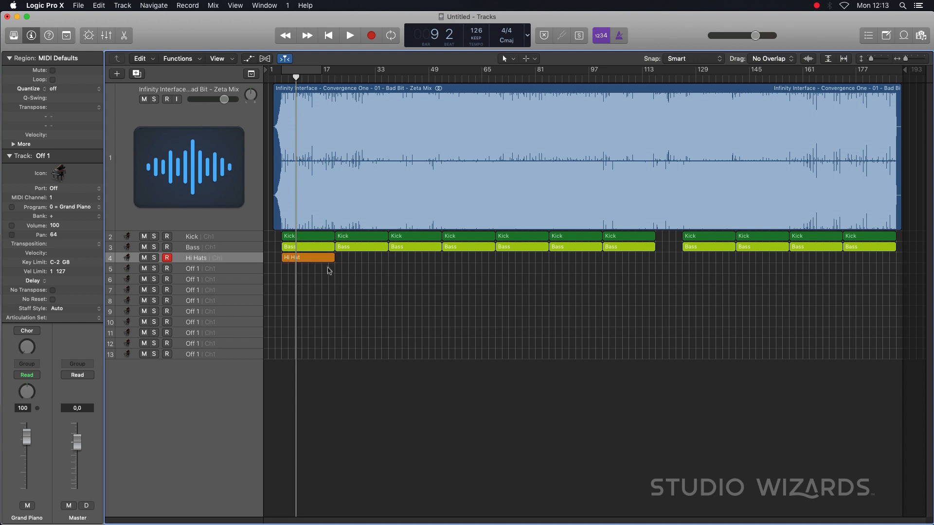
Repeat the Hi Hat region with 9 copies so the regions run on from bar 21.
left_click(321, 259)
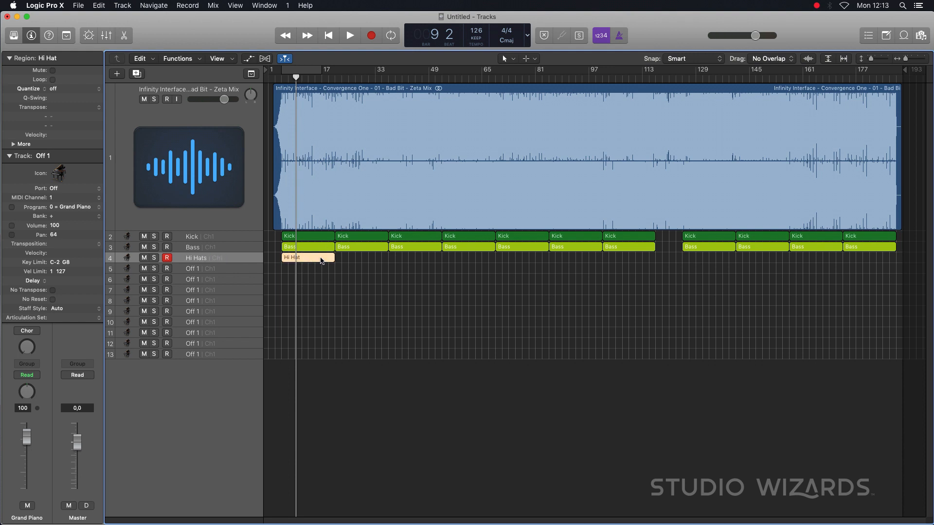
key("super+r")
key("Return")
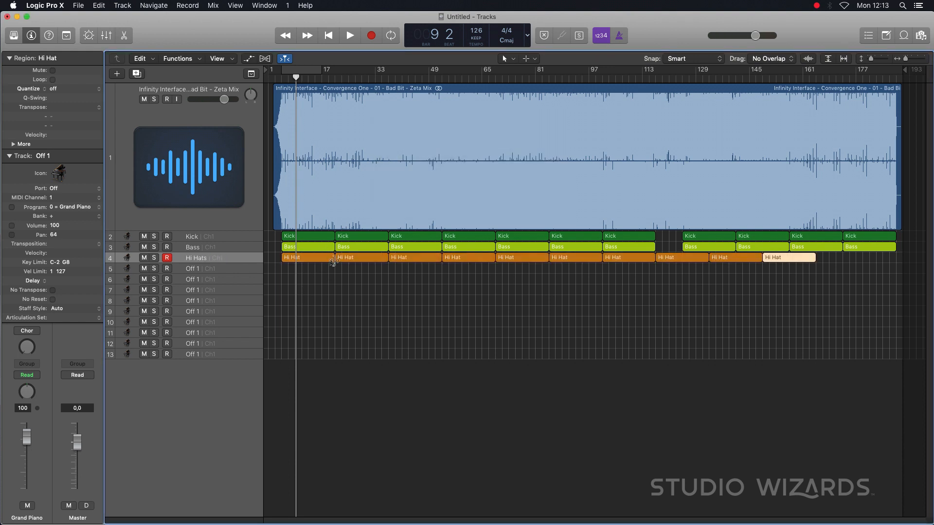
left_click(441, 293)
Play the song around bars 11, 12, 25 and 53 to compare the hi-hat patterns between sections.
left_click(307, 78)
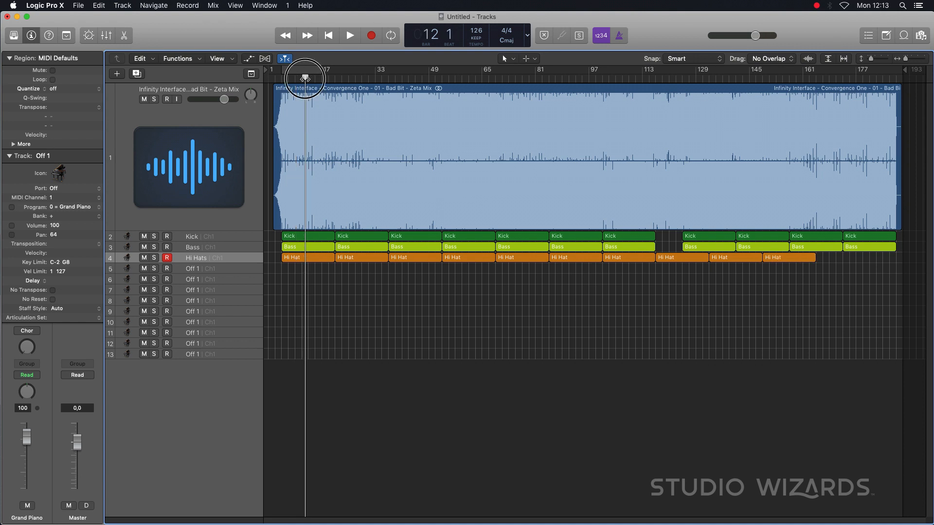
key("space")
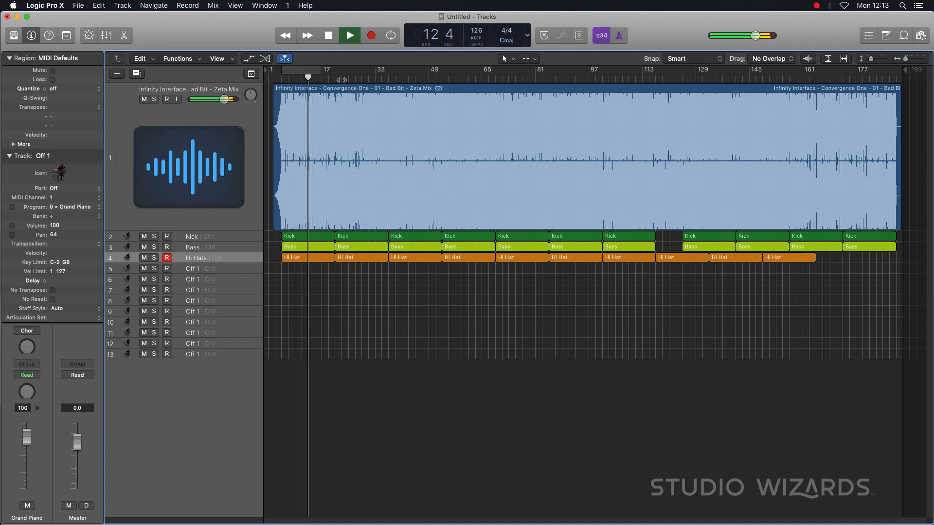
key("space")
left_click(303, 78)
key("space")
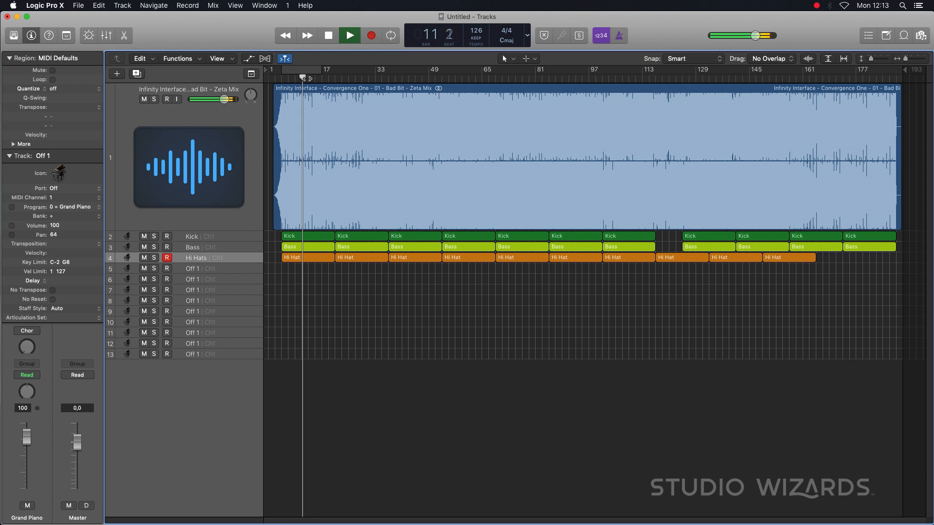
key("space")
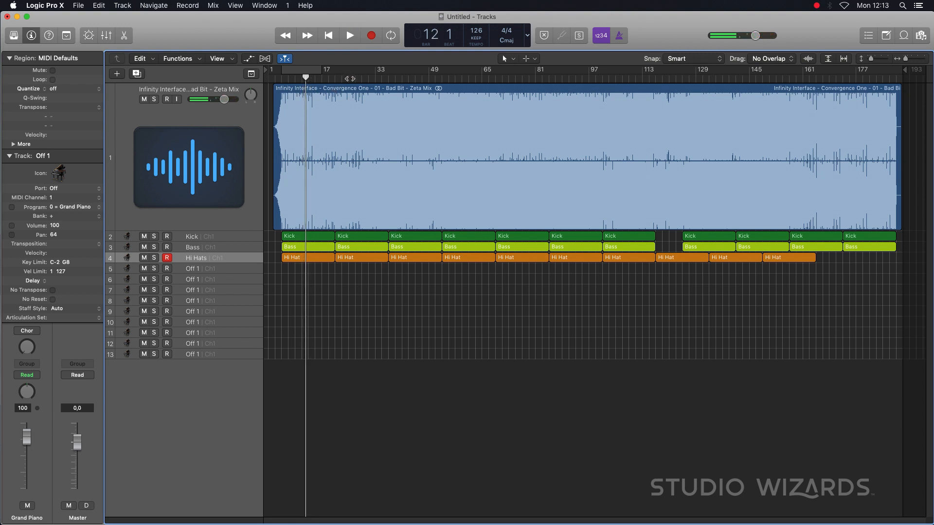
left_click(349, 78)
key("space")
left_click(442, 78)
key("space")
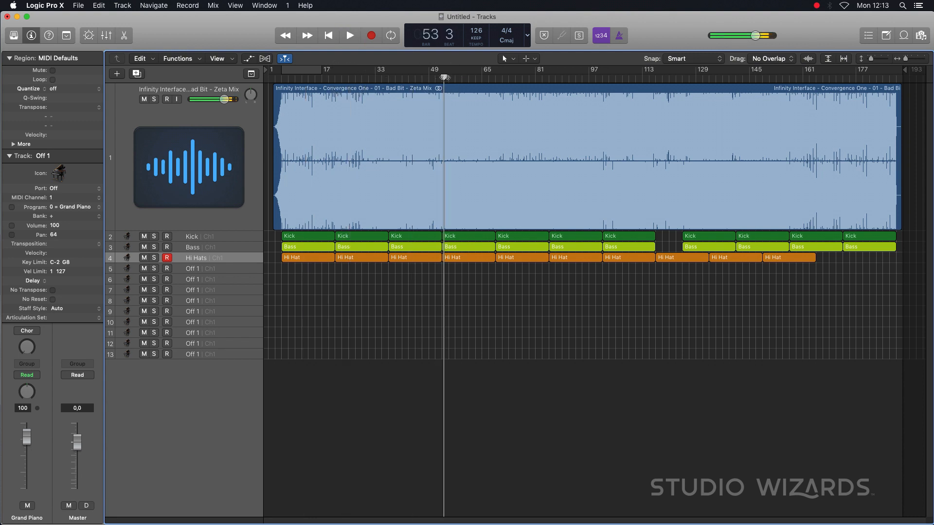
key("space")
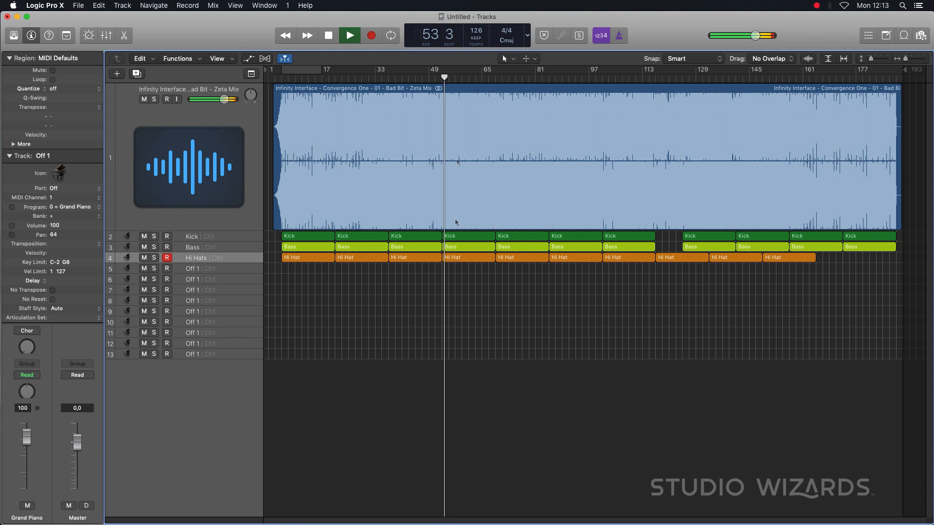
key("space")
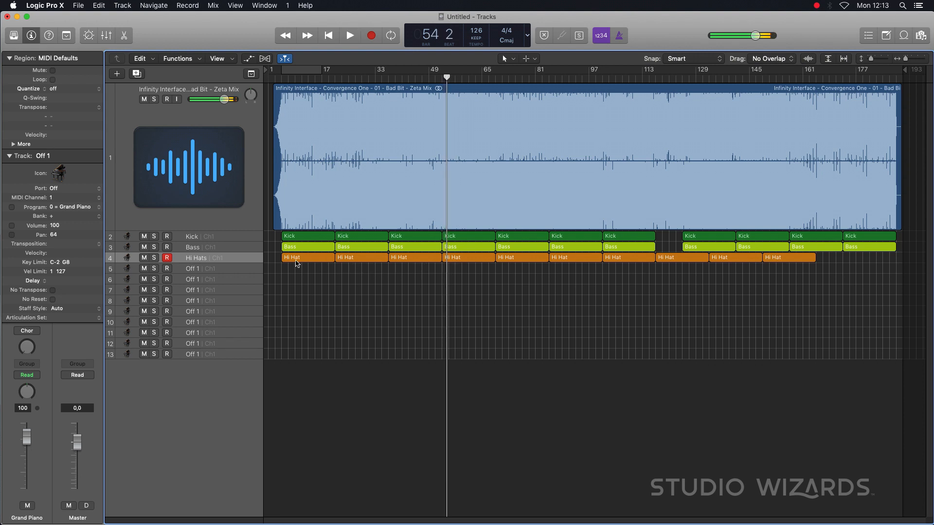
Rename all the Hi Hat regions Hi Hats and play around bars 14, 49 and 53 to compare the hats.
left_click_drag(295, 269, 702, 276)
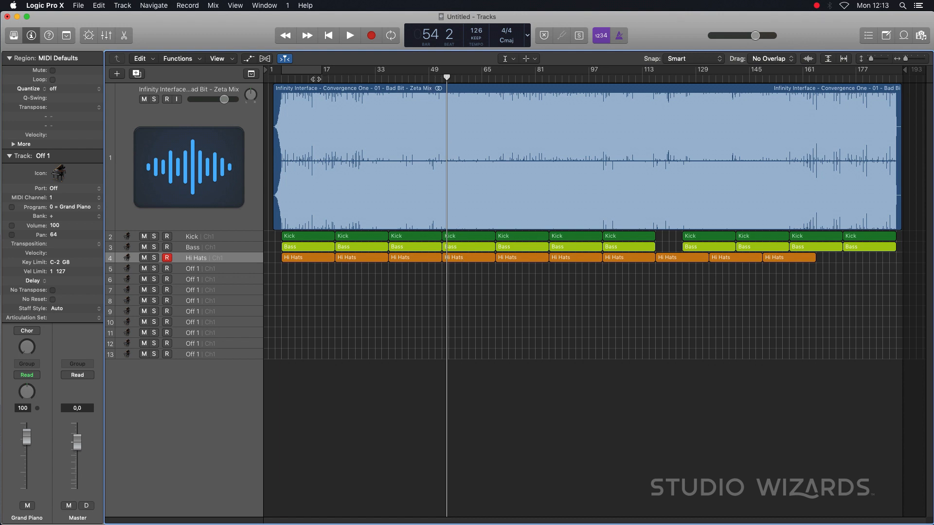
left_click(313, 78)
key("space")
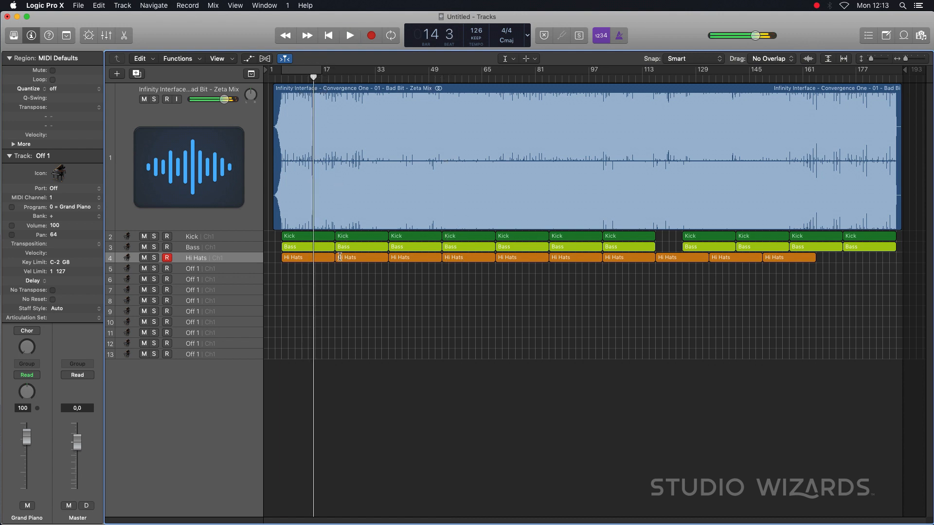
left_click(428, 78)
key("space")
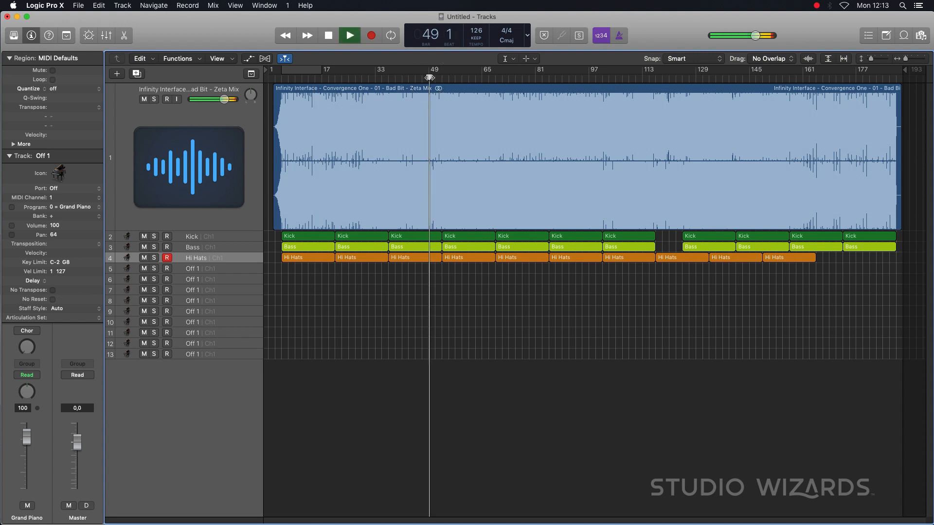
left_click(441, 78)
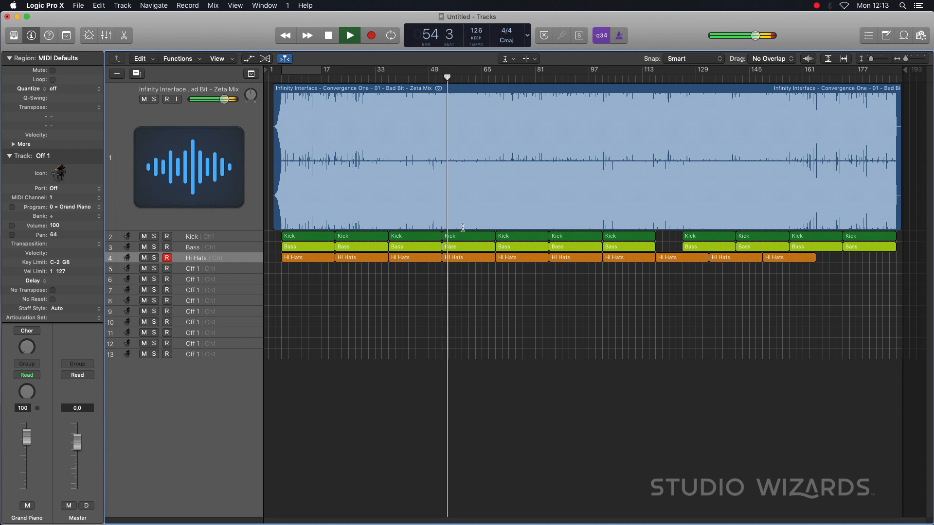
key("space")
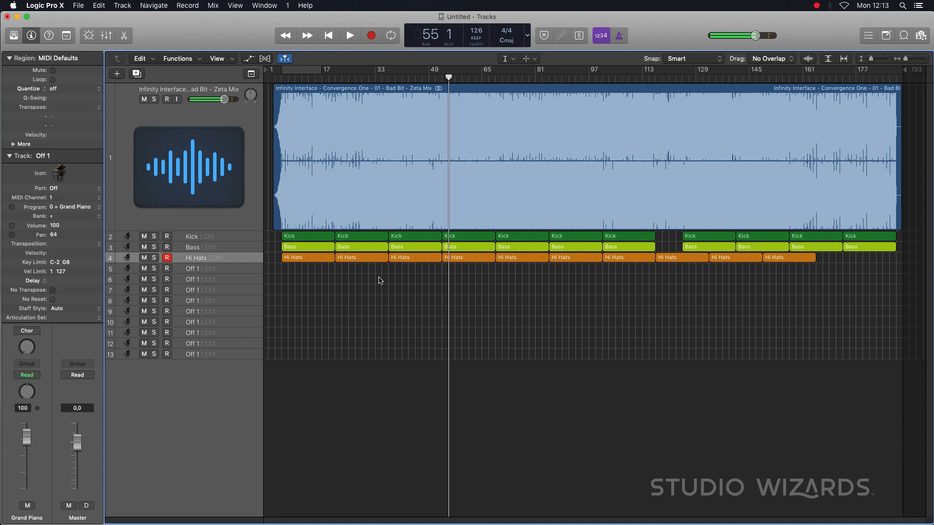
Name the track below Hi Hats Off Hat and place a 16-bar Off Hat region at bar 5.
double_click(189, 268)
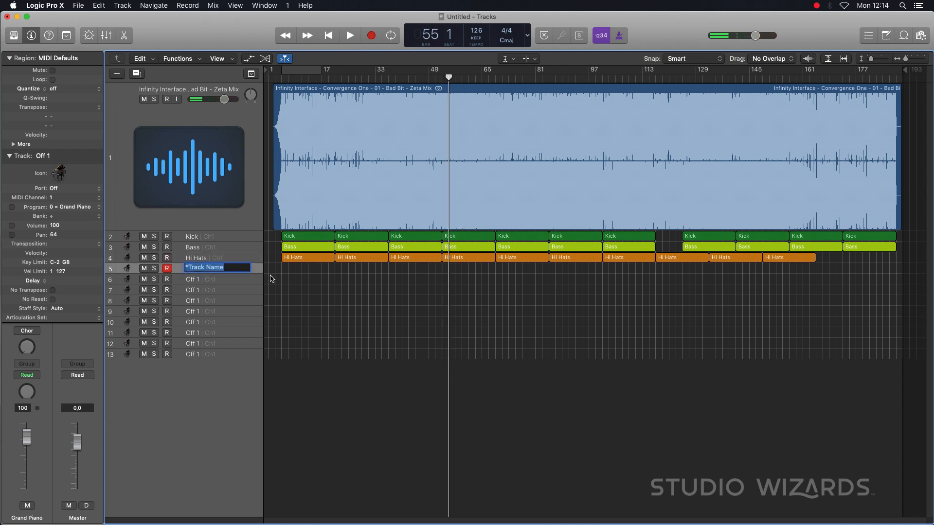
type("O")
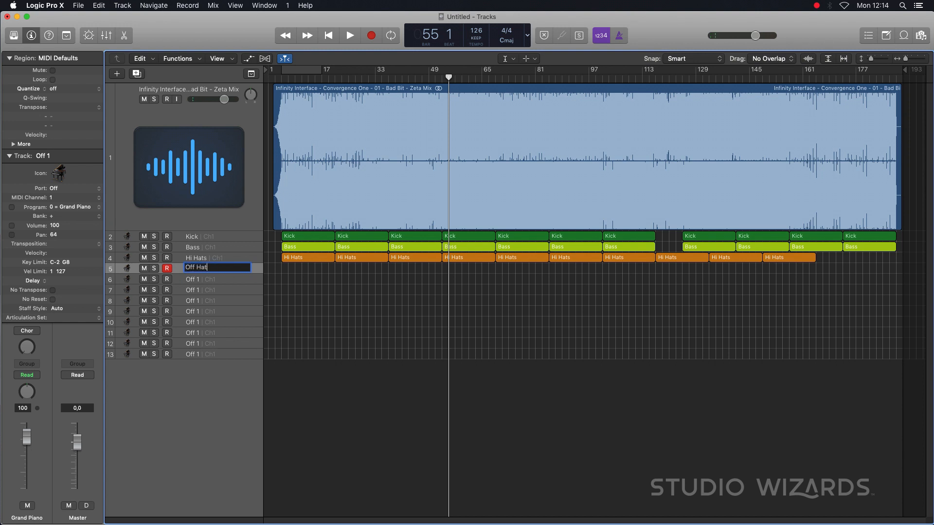
type("ff Hat")
key("Return")
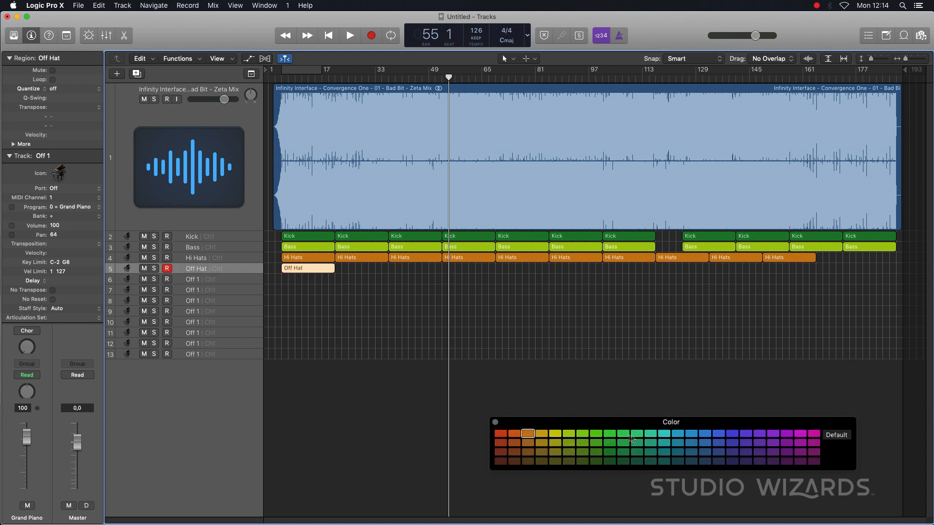
Recolour the Off Hat region turquoise green and move it to start at bar 53.
left_click(633, 434)
left_click(495, 423)
key("semicolon")
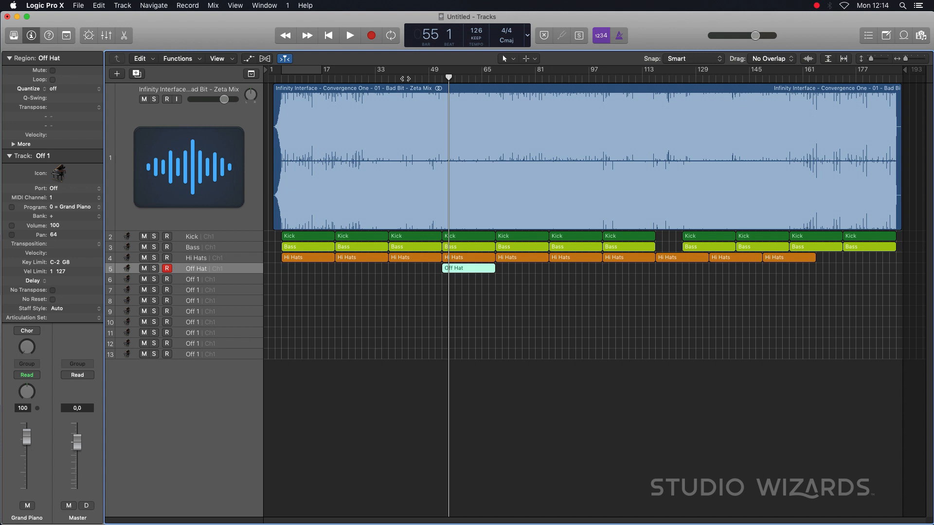
Play the song around bars 42, 50 and 53, and copy the Off Hat region to start at bar 85.
left_click(406, 79)
key("space")
key("space")
left_click(433, 78)
key("space")
left_click(443, 78)
key("space")
left_click(550, 79)
left_click_drag(473, 267, 580, 264)
Delete the Hi Hats regions that overlap the Off Hat regions at bars 85 and 53.
left_click(579, 257)
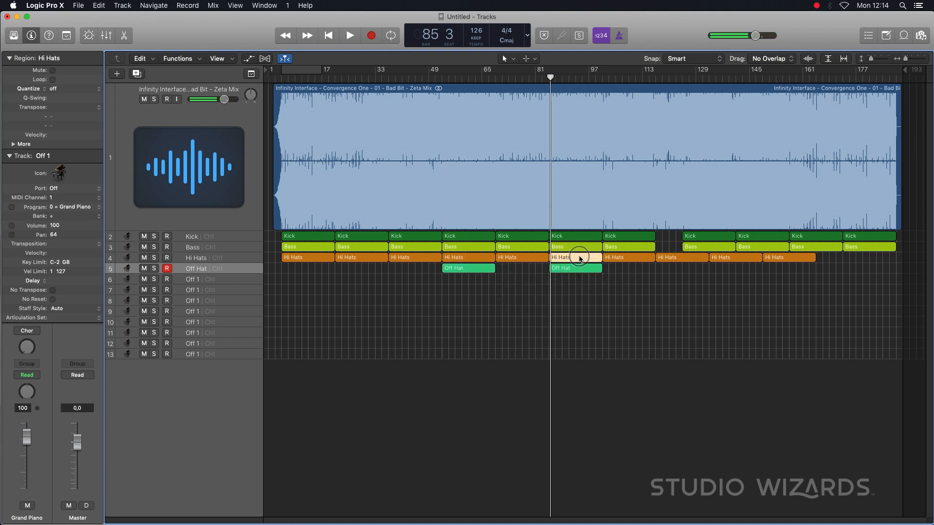
key("Delete")
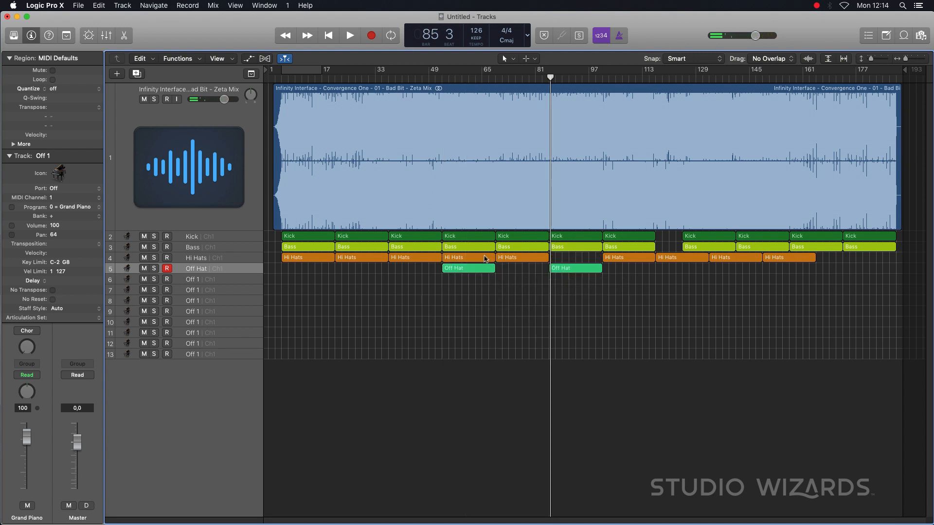
left_click(486, 259)
key("Delete")
Play the song around bars 53, 88 and 103, and move the last three Hi Hats regions to start at bar 125.
left_click(443, 78)
key("space")
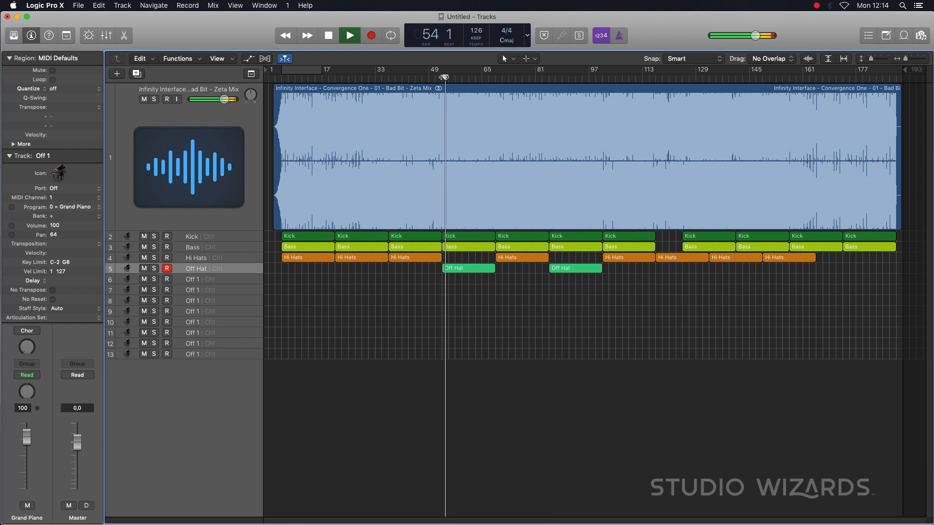
left_click(563, 79)
left_click(608, 78)
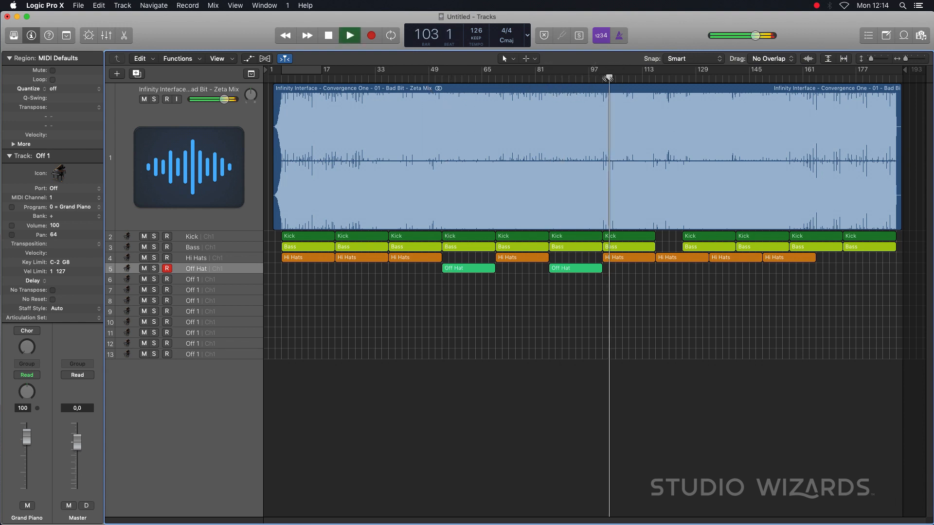
left_click_drag(675, 277, 725, 260)
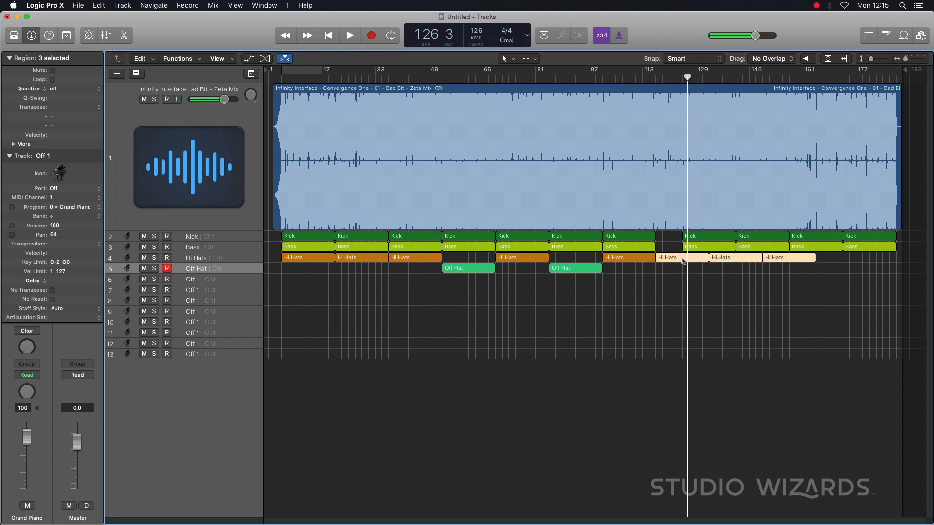
left_click_drag(682, 261, 709, 257)
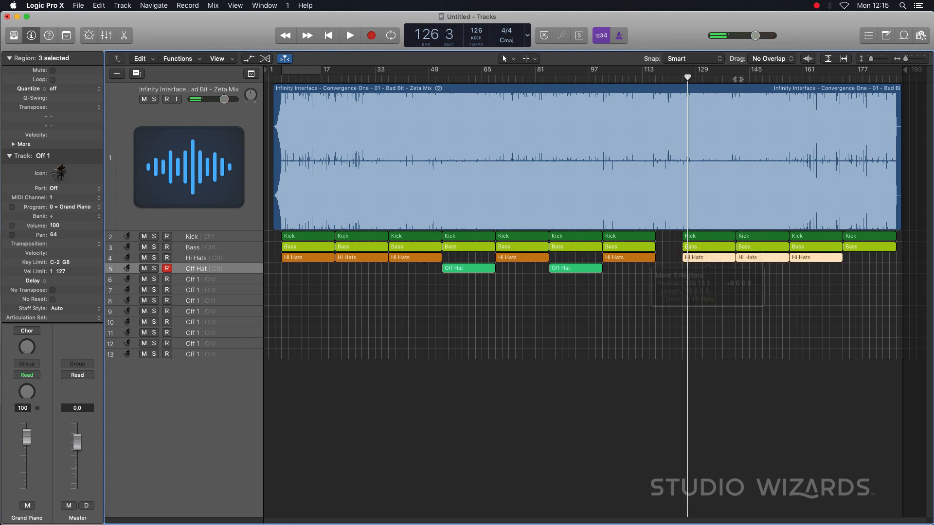
Play the song around bar 137 and copy the Off Hat region from bar 85 to start at bar 133.
left_click(722, 77)
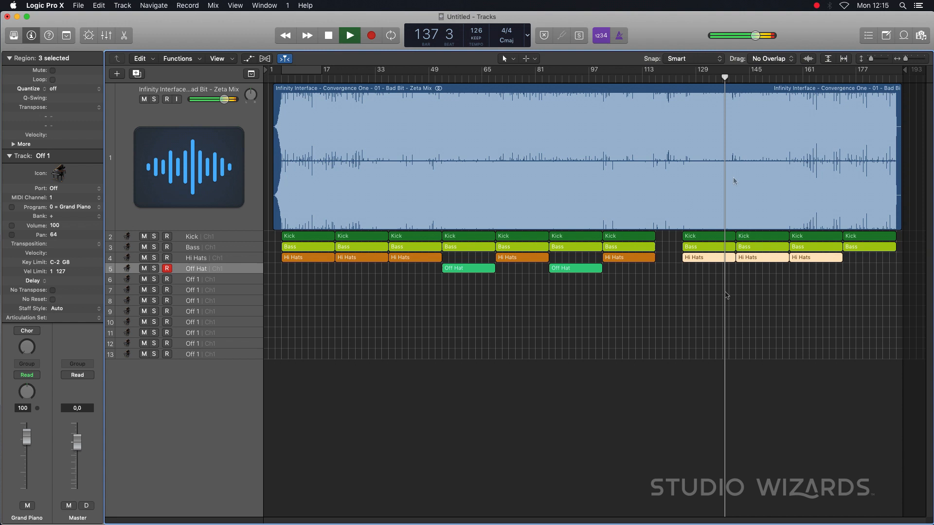
key("space")
left_click(706, 292)
left_click_drag(578, 268, 737, 268)
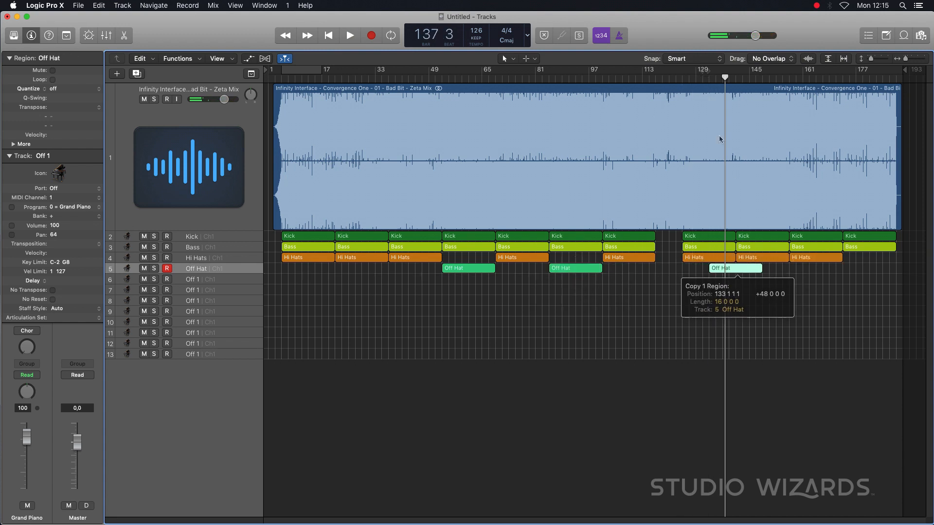
Play the song around bars 128 to 132 and shorten the Hi Hats region at bar 125 to end at bar 133.
left_click(693, 76)
key("space")
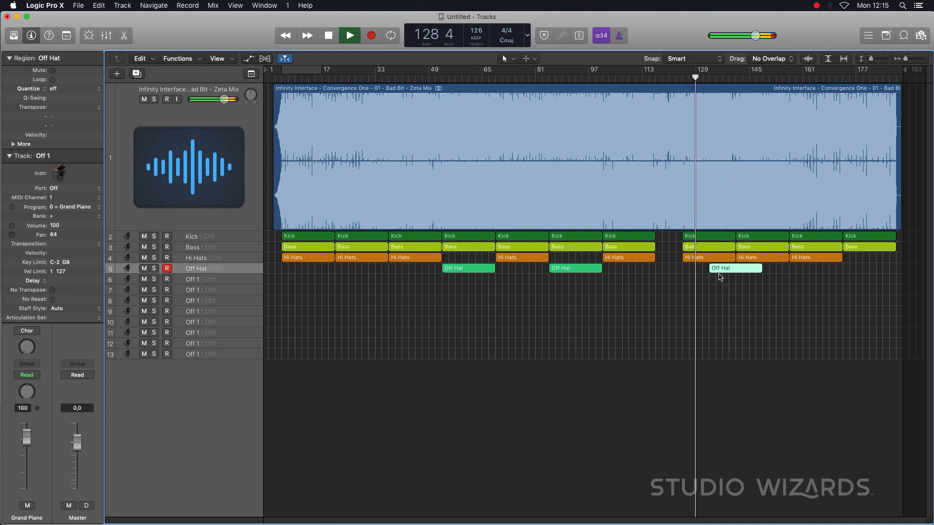
left_click(709, 79)
key("space")
key("space")
left_click(706, 79)
key("space")
left_click(732, 259)
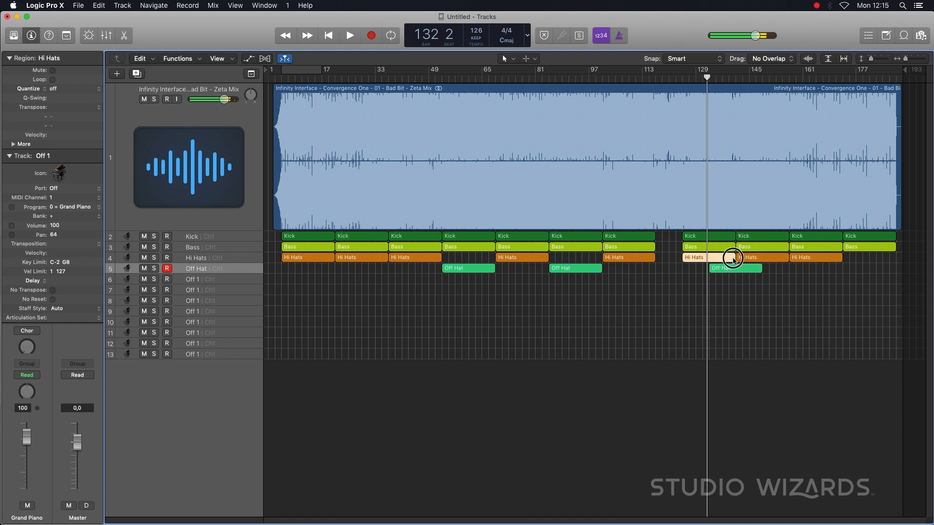
left_click_drag(735, 260, 708, 260)
Listen between bars 141 and 157, delete the Hi Hats region at bar 141 and add an 8-bar Off Hat region at bar 149.
left_click(735, 79)
key("space")
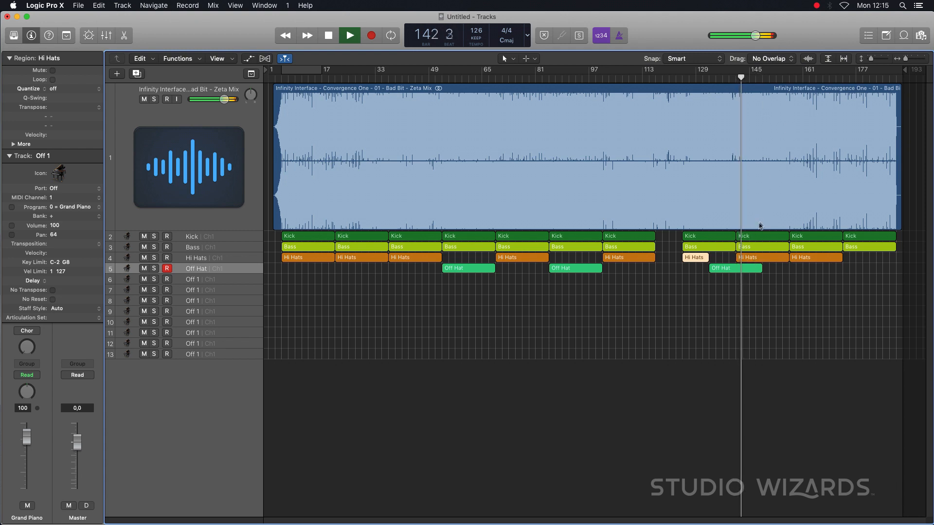
key("space")
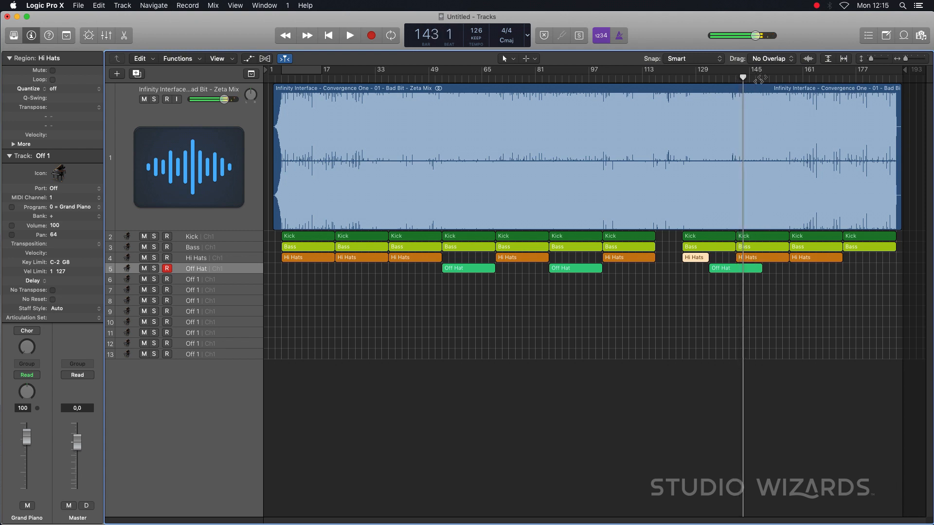
left_click(761, 79)
key("space")
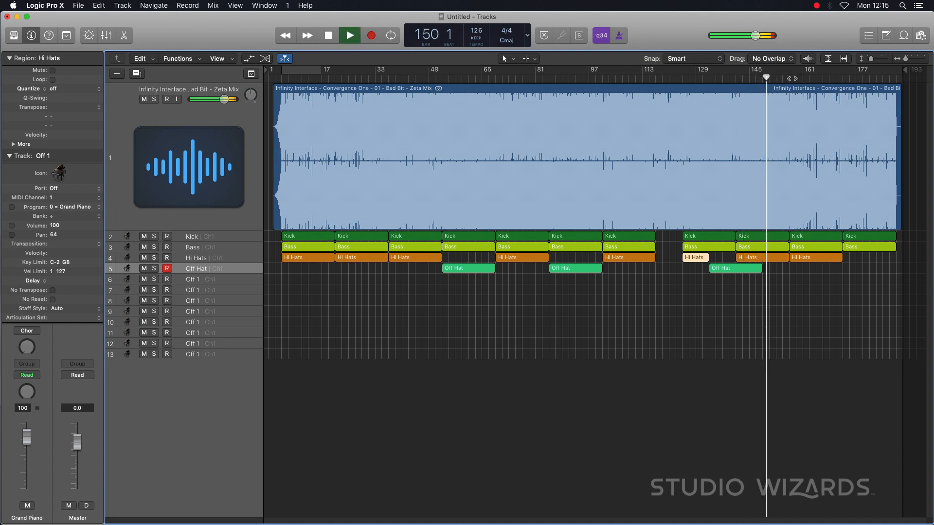
key("space")
left_click(809, 258)
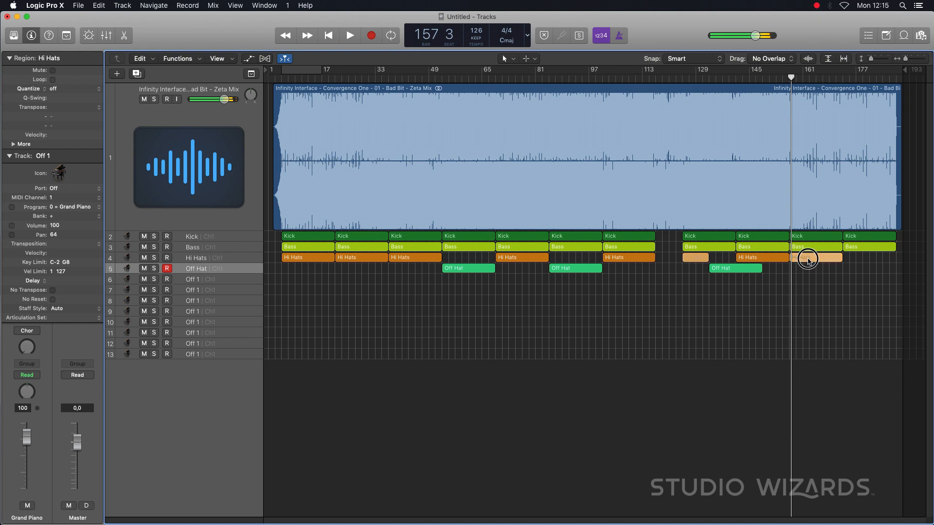
left_click(757, 260)
key("Delete")
left_click_drag(734, 271, 789, 270)
Copy the last Hi Hats region to bar 173 and shorten the copy to end at bar 177.
double_click(844, 78)
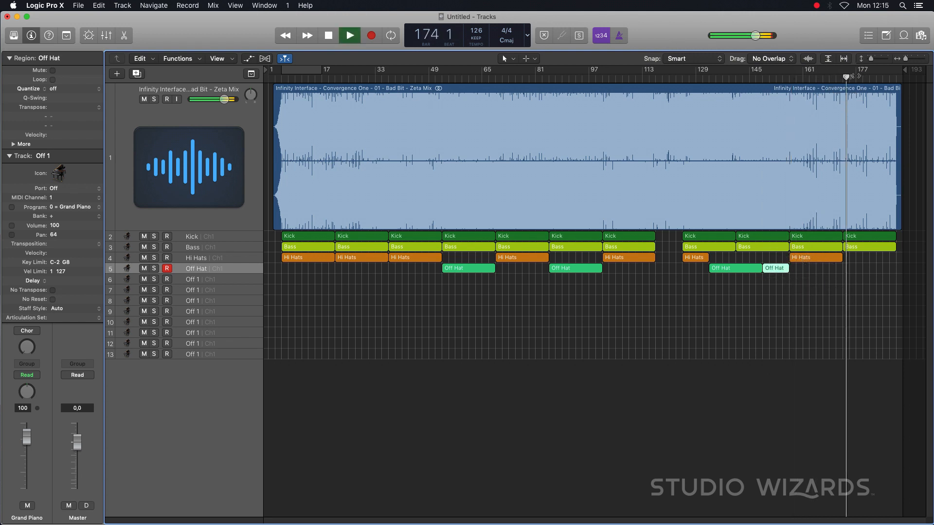
left_click_drag(811, 260, 862, 262)
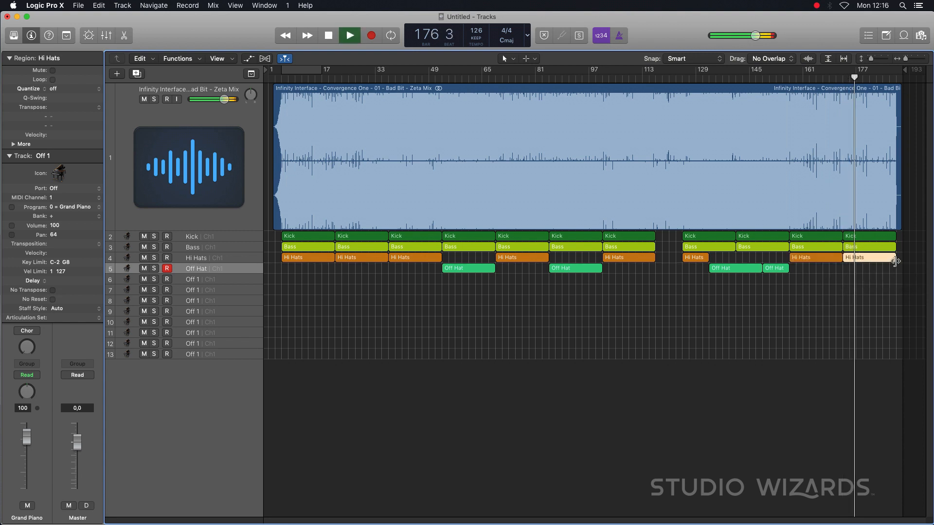
key("space")
left_click(895, 261)
left_click_drag(894, 261, 854, 261)
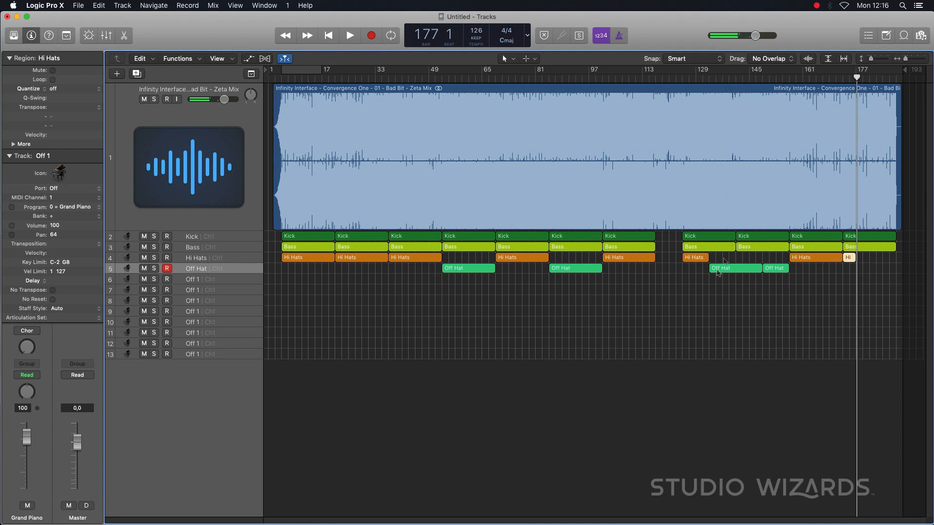
Name the track below Off Hat Ride Cymbal.
left_click(189, 280)
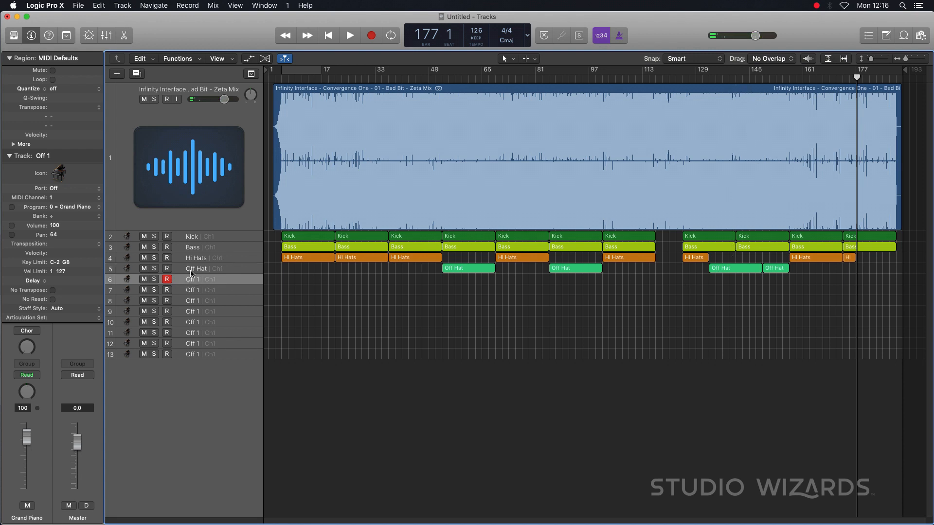
double_click(190, 281)
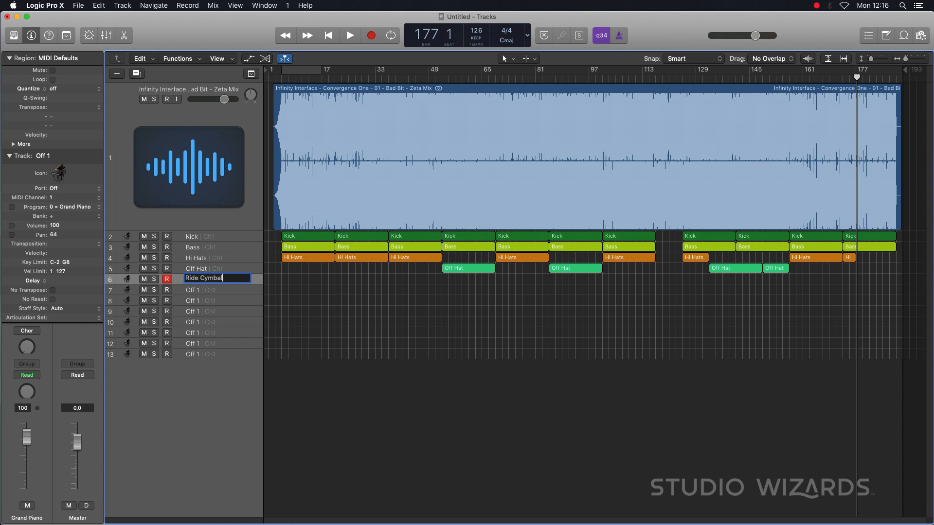
key("Return")
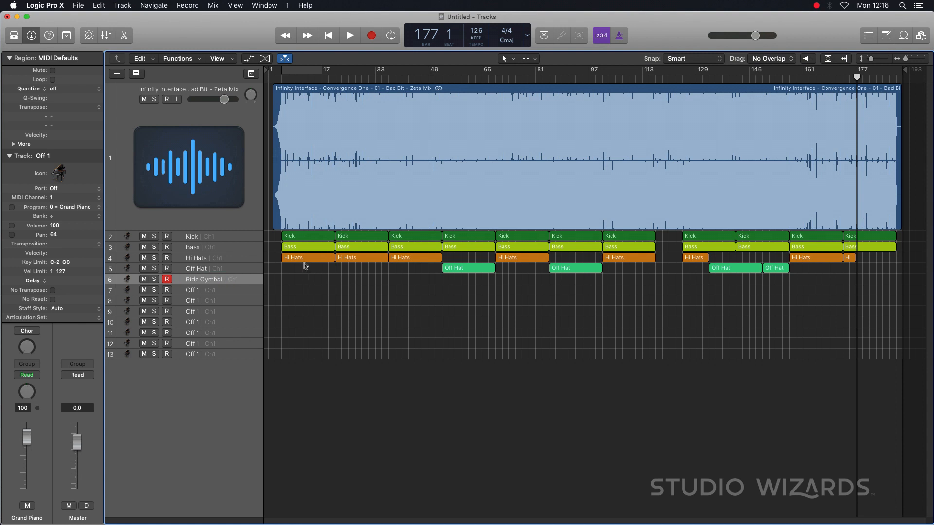
Copy the two Off Hat regions at bars 133 and 149 onto the Ride Cymbal track.
left_click(459, 270)
left_click_drag(720, 280, 803, 269)
left_click_drag(733, 273, 733, 283)
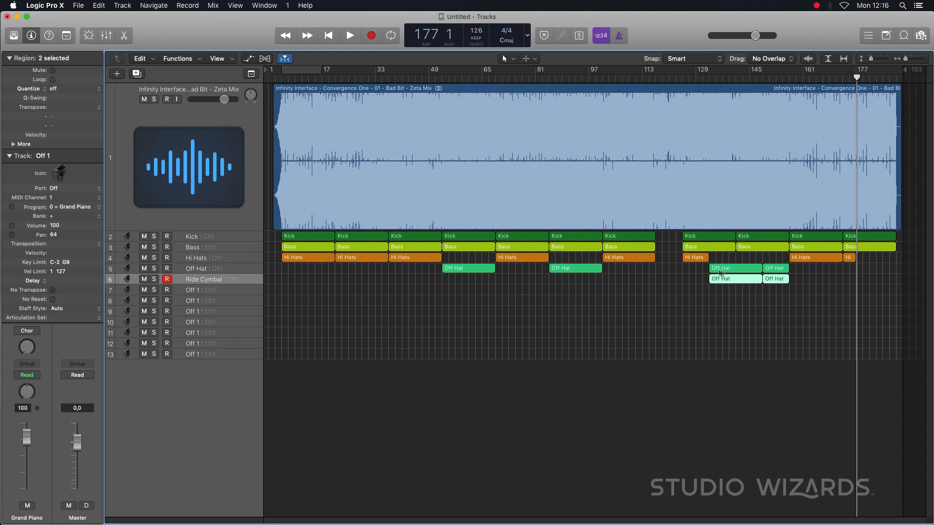
Listen around bars 135 to 142 and reduce the Ride Cymbal track's copies to one region named Ride Cymbal, spanning bars 141 to 157.
left_click(718, 78)
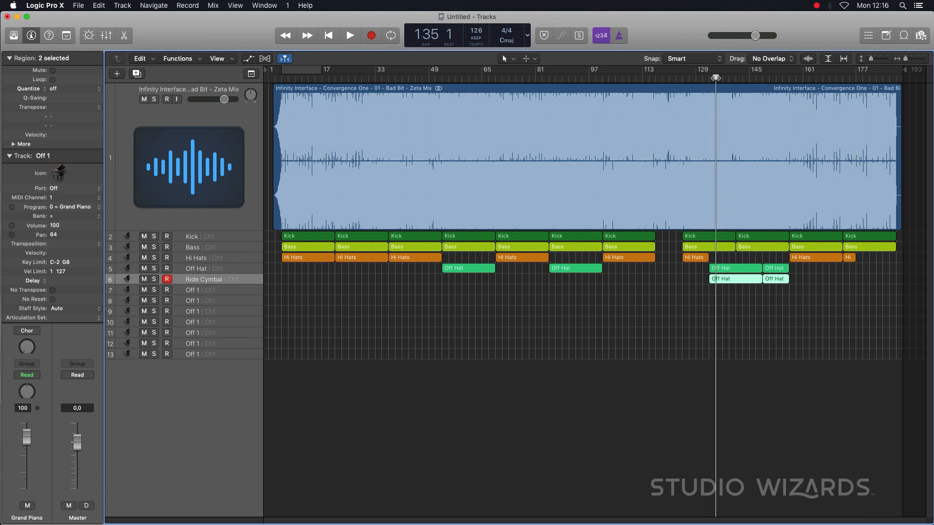
key("space")
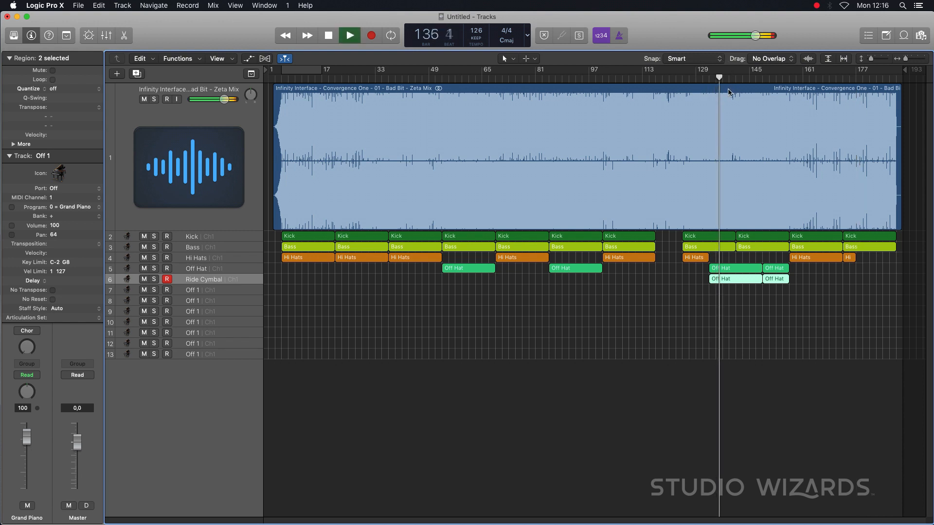
left_click(736, 78)
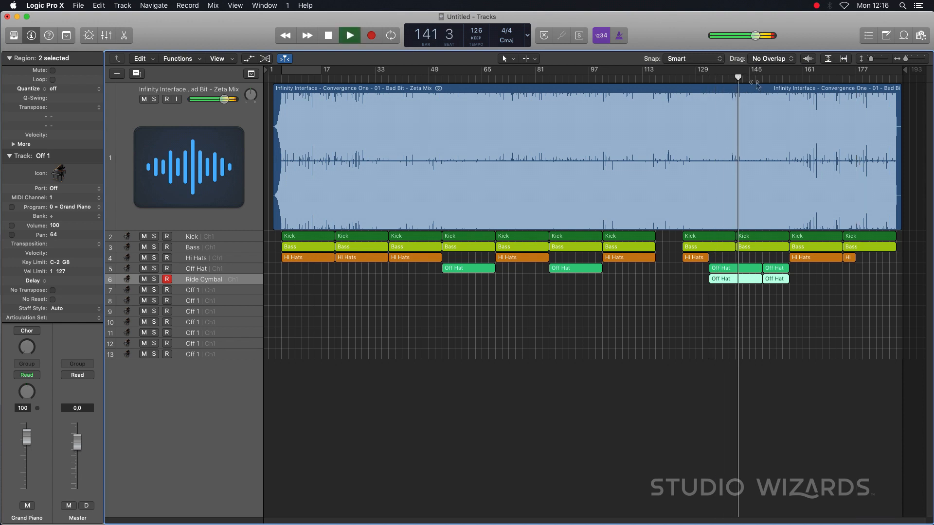
key("space")
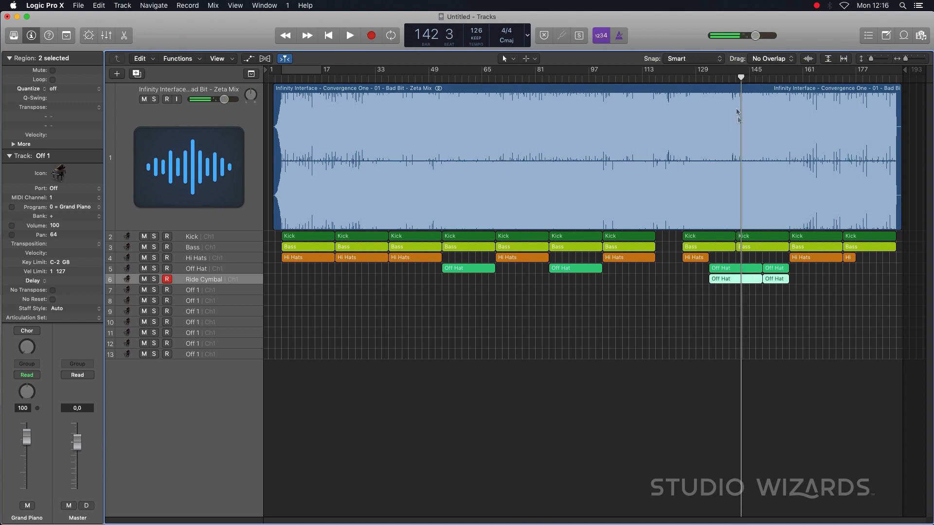
left_click(733, 77)
key("space")
left_click(771, 296)
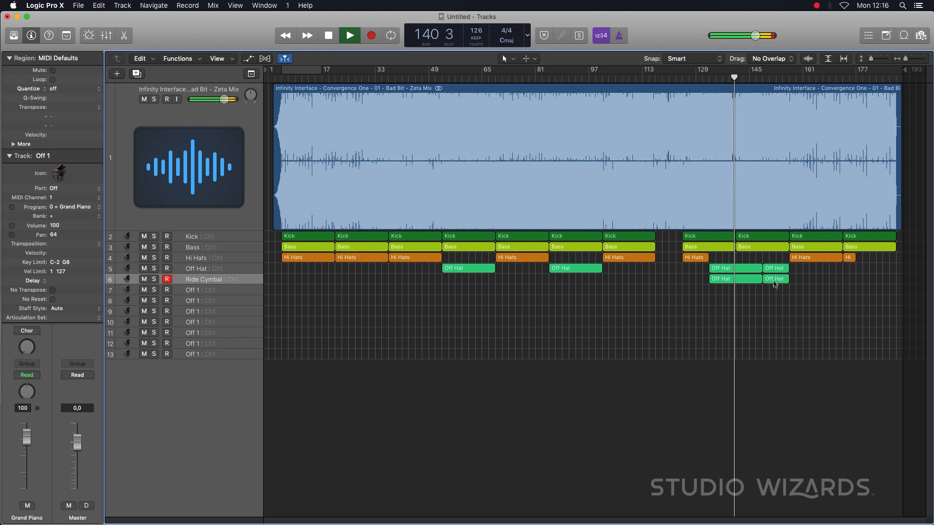
left_click(778, 279)
left_click_drag(729, 279, 761, 286)
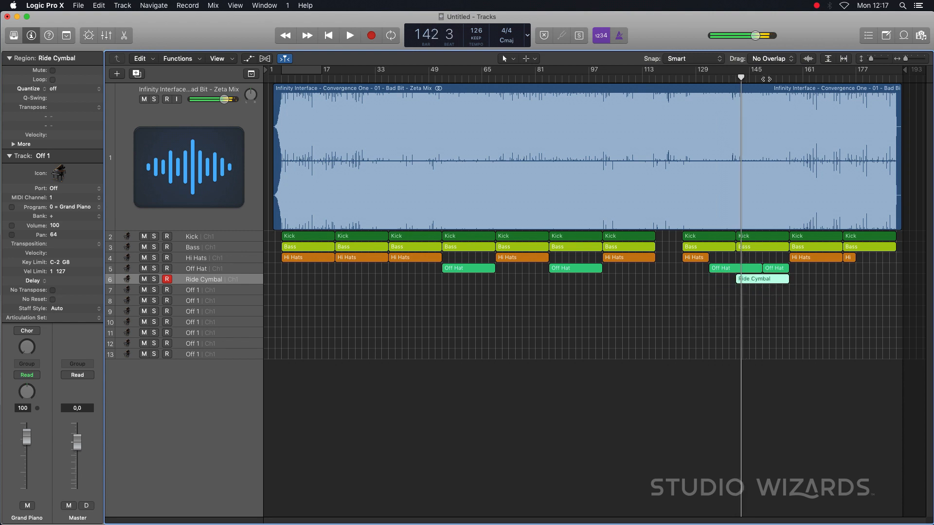
Play the song around bars 149, 157, 86 and 93 to check where the ride cymbal plays.
left_click(766, 77)
key("space")
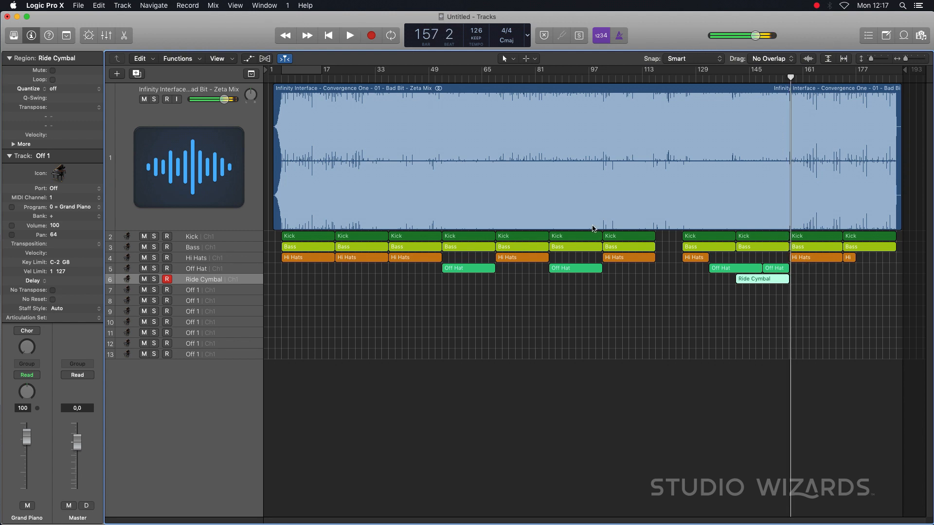
left_click(555, 77)
key("space")
left_click(577, 78)
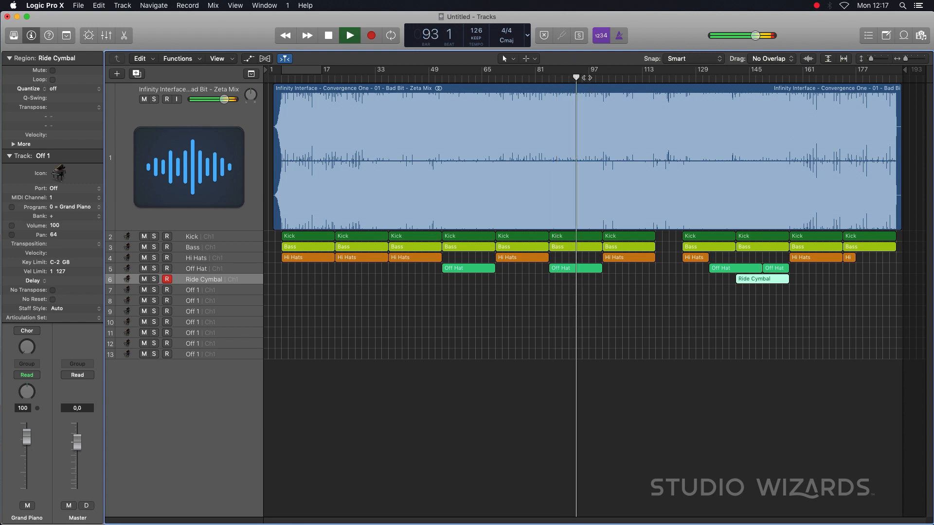
key("space")
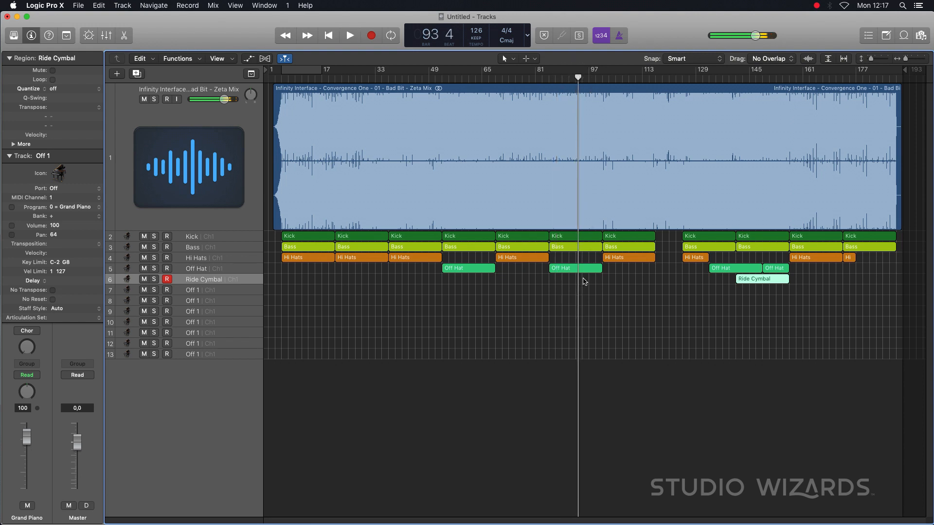
Recolour the Ride Cymbal region violet.
mouse_move(771, 278)
left_mouse_down()
mouse_move(608, 280)
mouse_move(762, 278)
left_mouse_up()
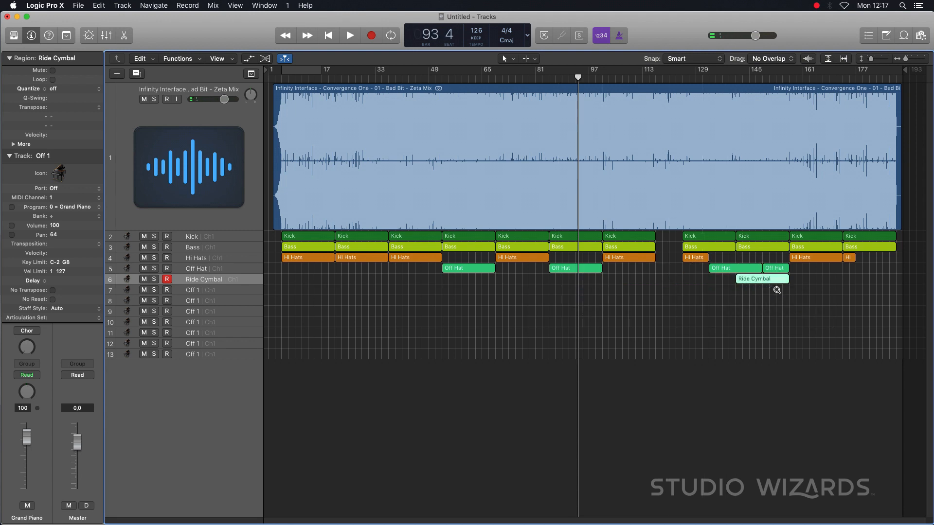
key("alt+c")
left_click(760, 434)
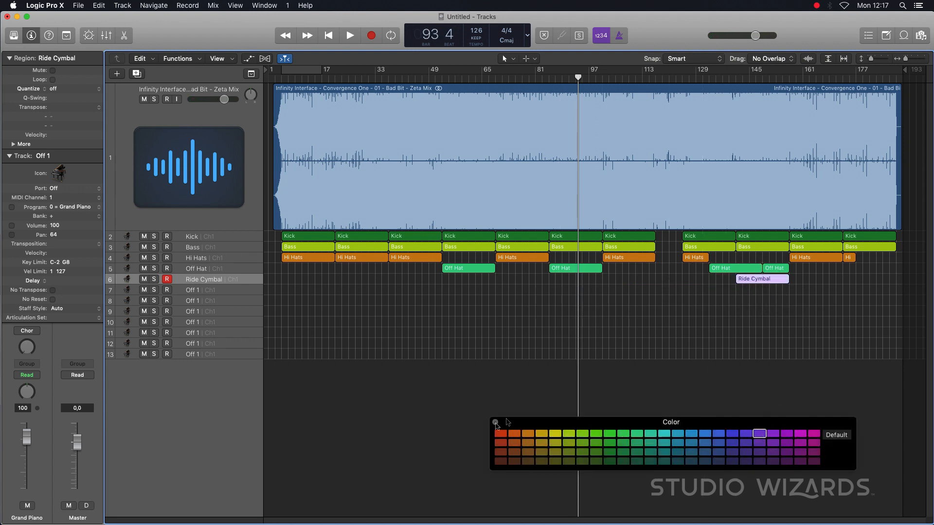
left_click(495, 423)
Copy the Ride Cymbal region to bar 93, listen from there and shorten the copy to end at bar 101.
left_click_drag(755, 279, 601, 286)
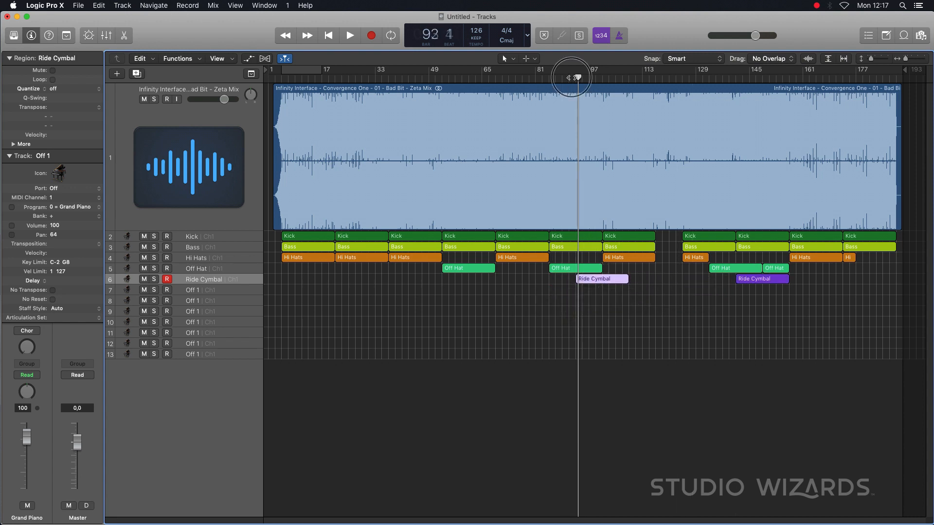
left_click(571, 77)
key("space")
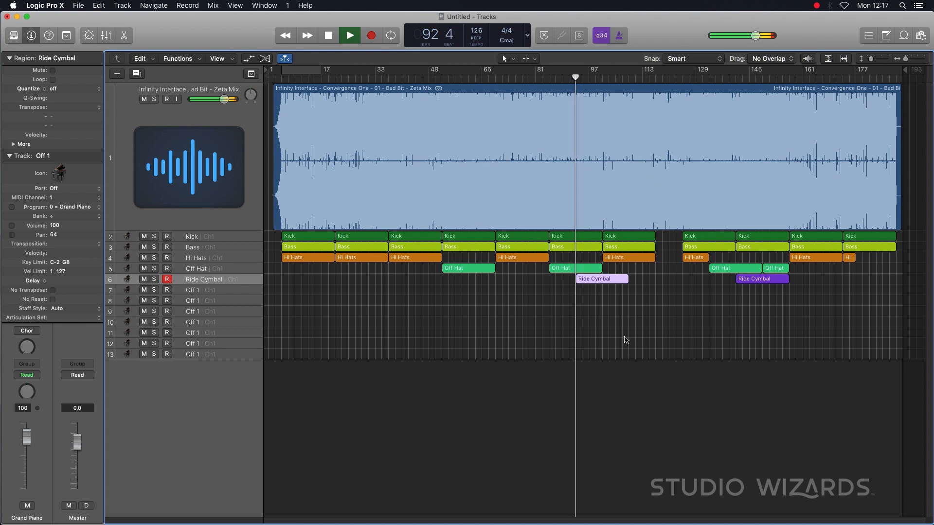
left_click_drag(625, 280, 602, 280)
key("space")
left_click(598, 77)
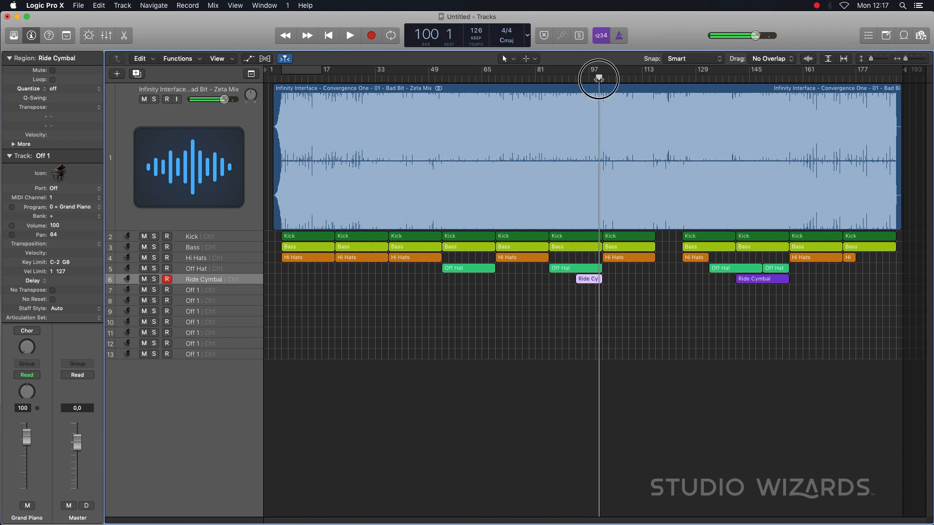
Listen around bars 100, 60, 65 and 73 to check where the ride cymbal plays, and clear the region selection.
key("space")
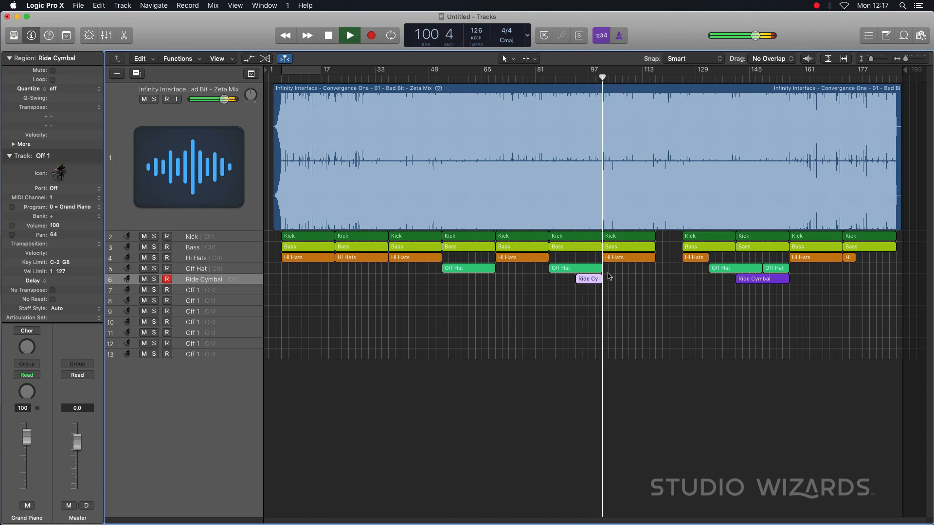
key("space")
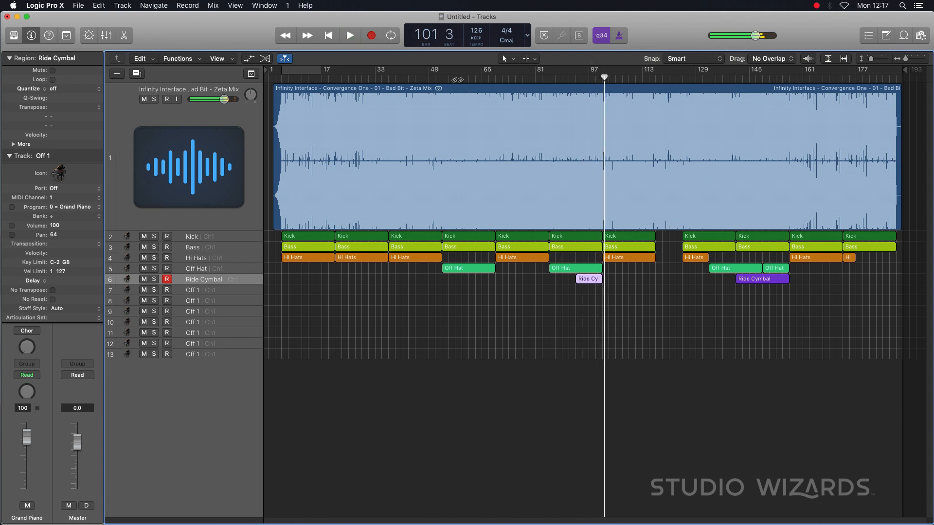
left_click(460, 76)
key("space")
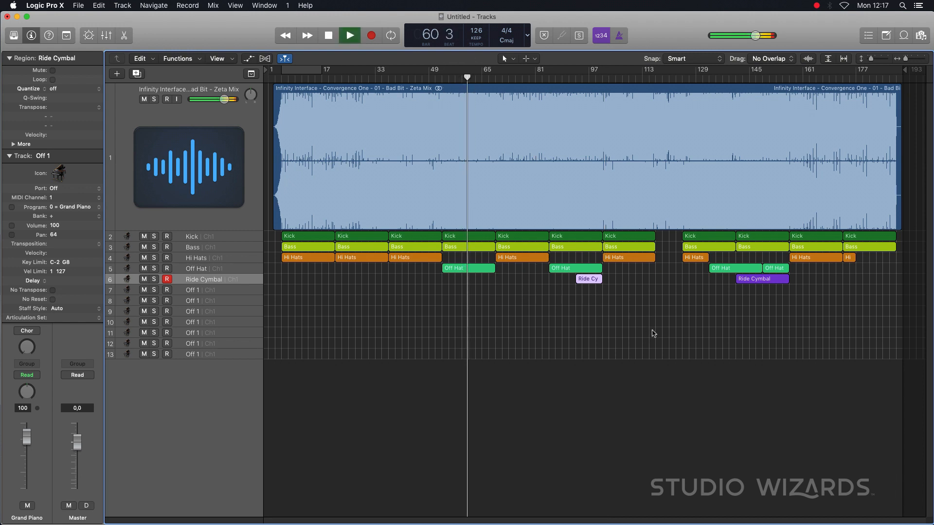
key("space")
left_click(483, 79)
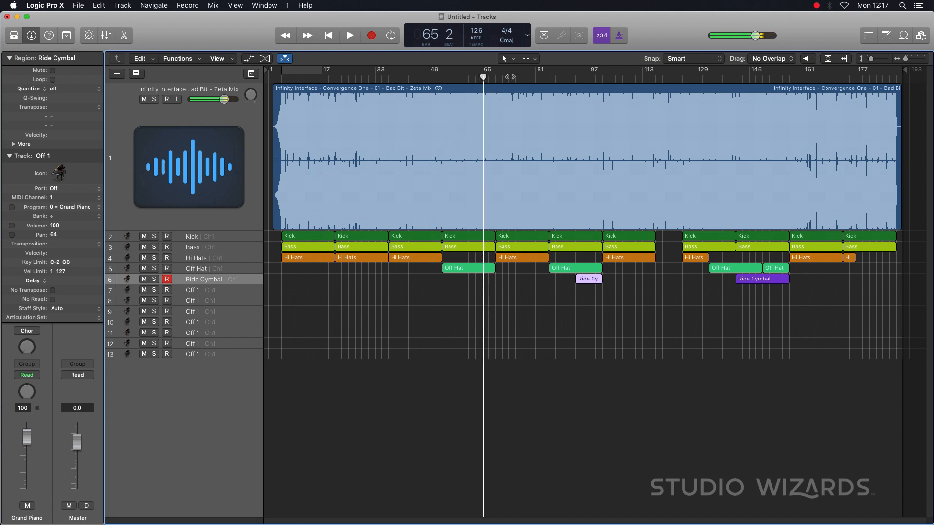
left_click(510, 77)
key("space")
left_click_drag(533, 77, 336, 78)
key("space")
left_click(543, 311)
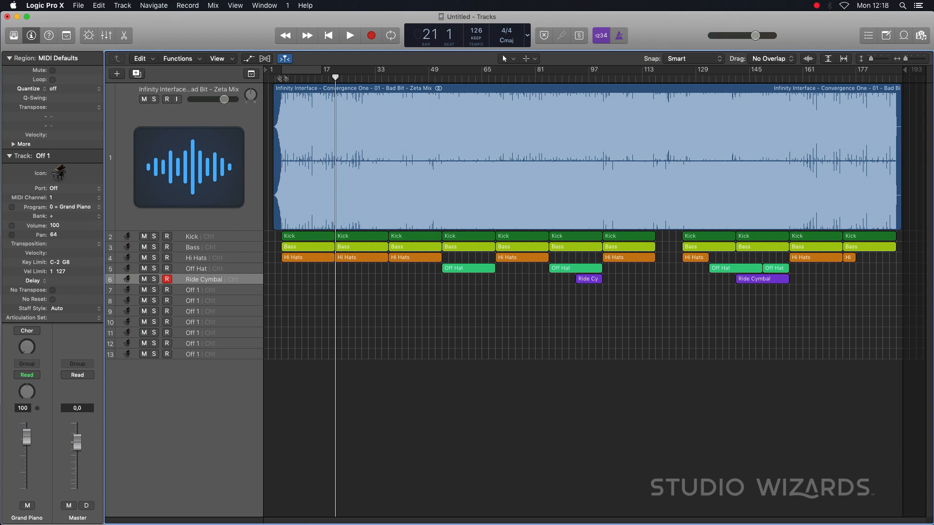
Play the song from around bar 11 and rename track 7 as High Bass.
left_click(301, 77)
key("space")
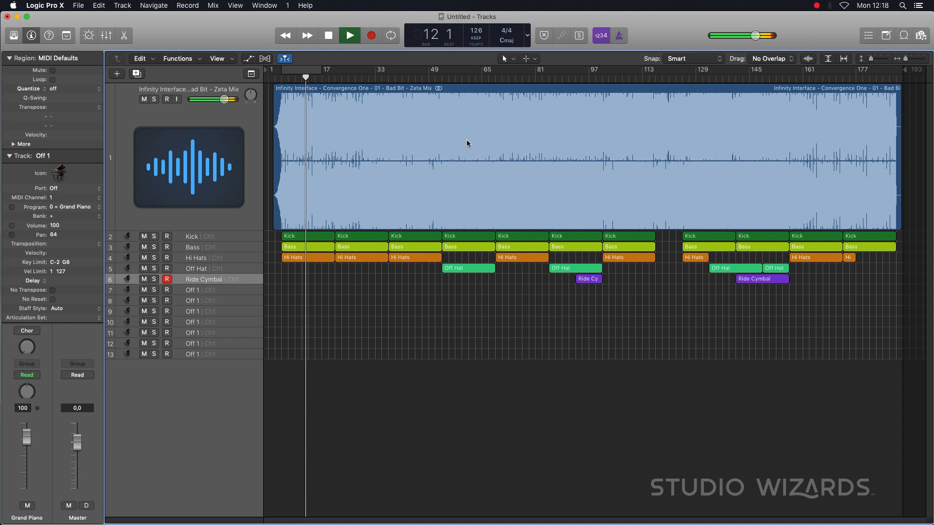
key("space")
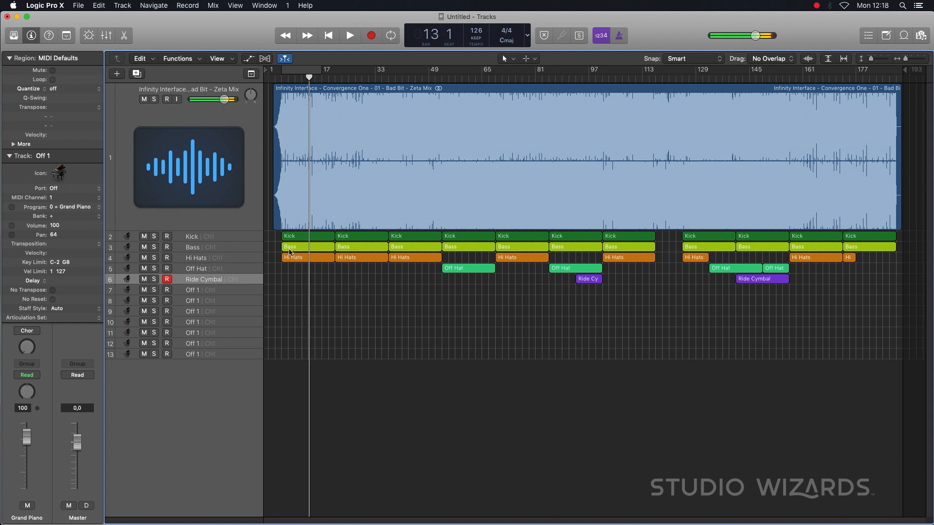
double_click(191, 291)
type("High Bass")
key("Return")
Listen around bars 10, 67 and 179 to check where the high bass plays.
key("space")
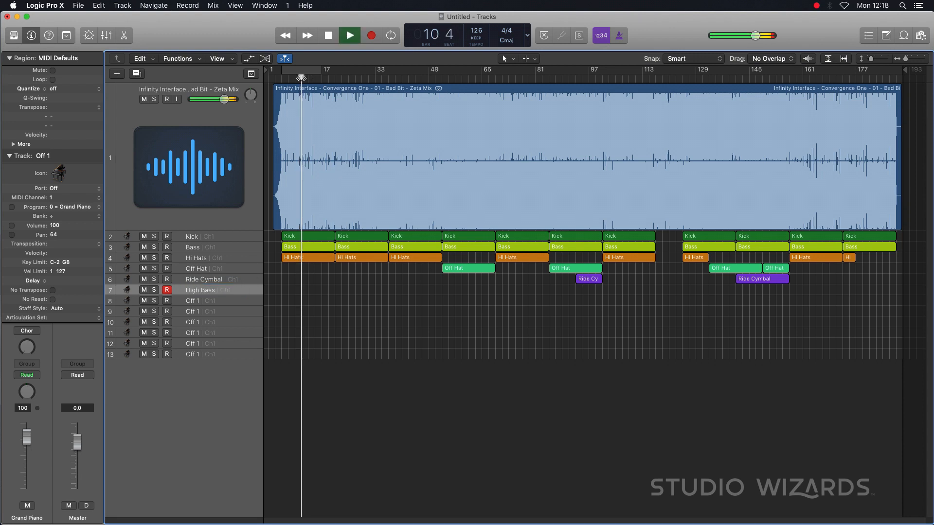
key("space")
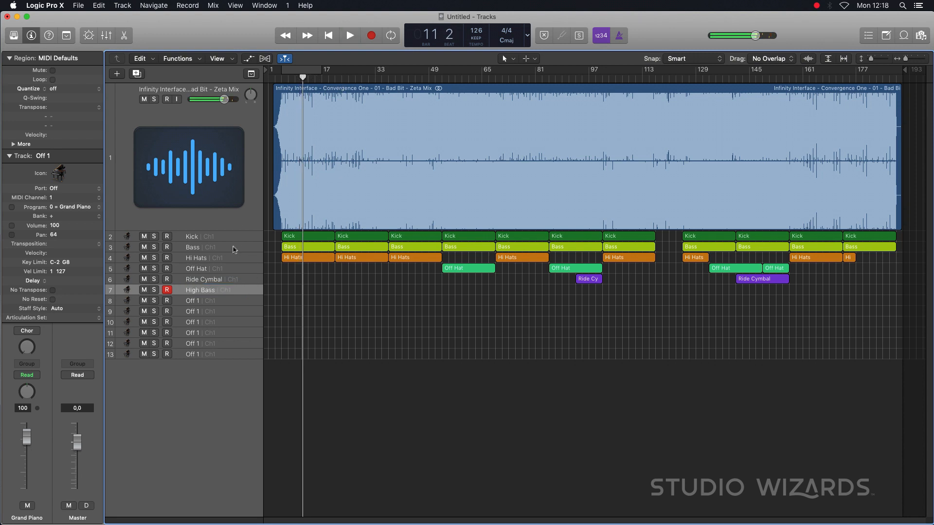
left_click_drag(333, 78, 489, 76)
key("space")
key("space")
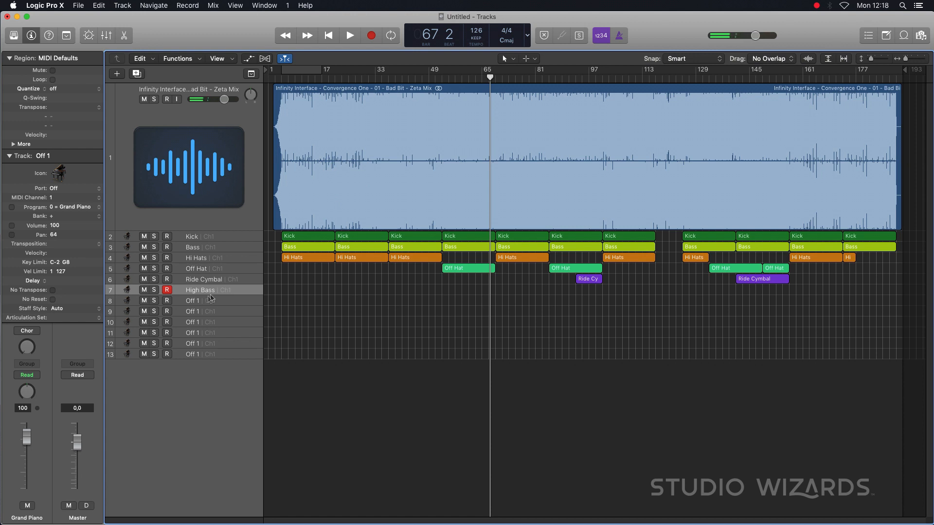
left_click(516, 78)
key("space")
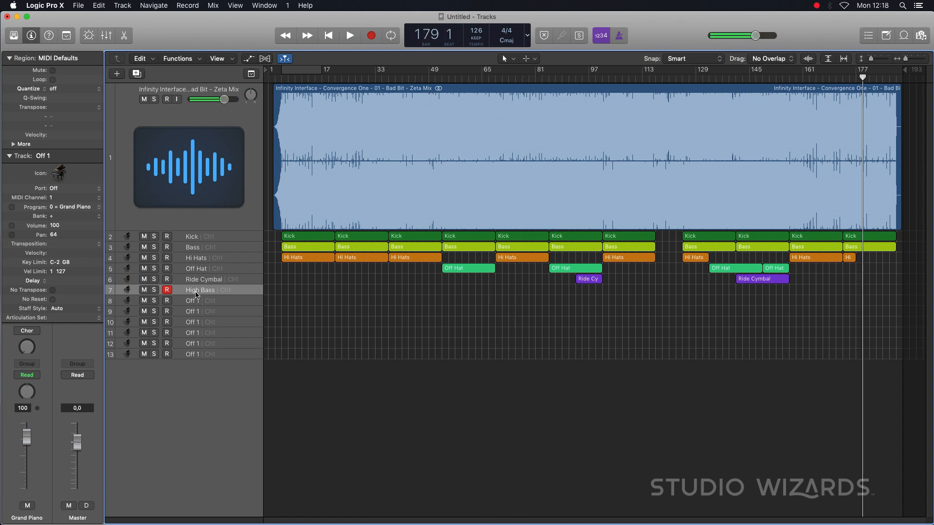
Move the High Bass track directly below the Bass track and copy all the Bass regions onto it.
left_click_drag(186, 293, 189, 258)
left_click_drag(287, 259, 875, 247)
left_click_drag(574, 246, 554, 257)
Rename the copied regions on the High Bass track as High Bass and recolour them turquoise.
key("t")
key("x")
left_click(312, 259)
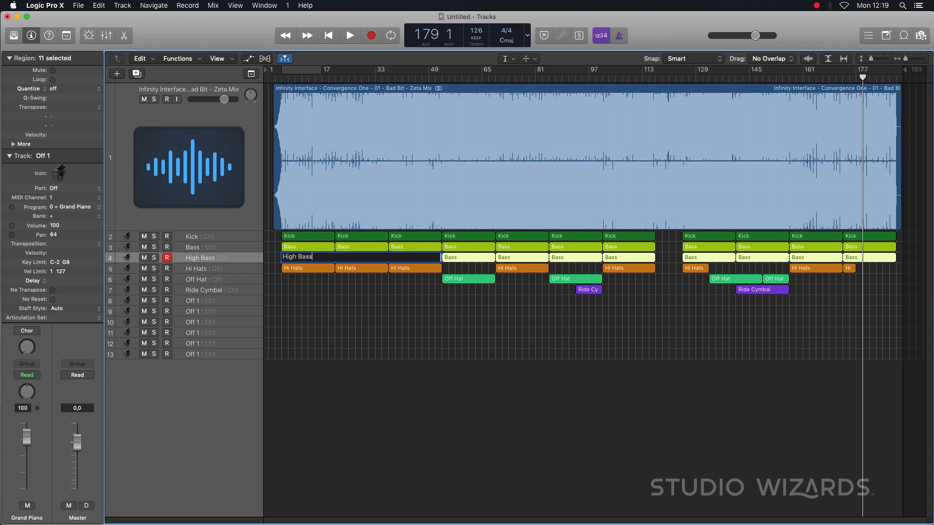
key("Return")
left_click(315, 276)
Listen from around bars 26 and 40 and rename track 8 as 16th Stab Synth.
left_click(353, 76)
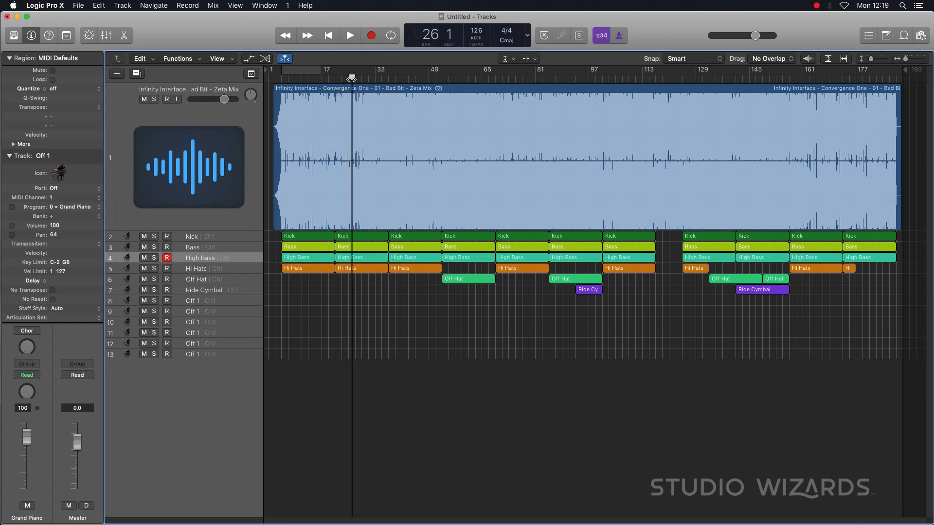
key("space")
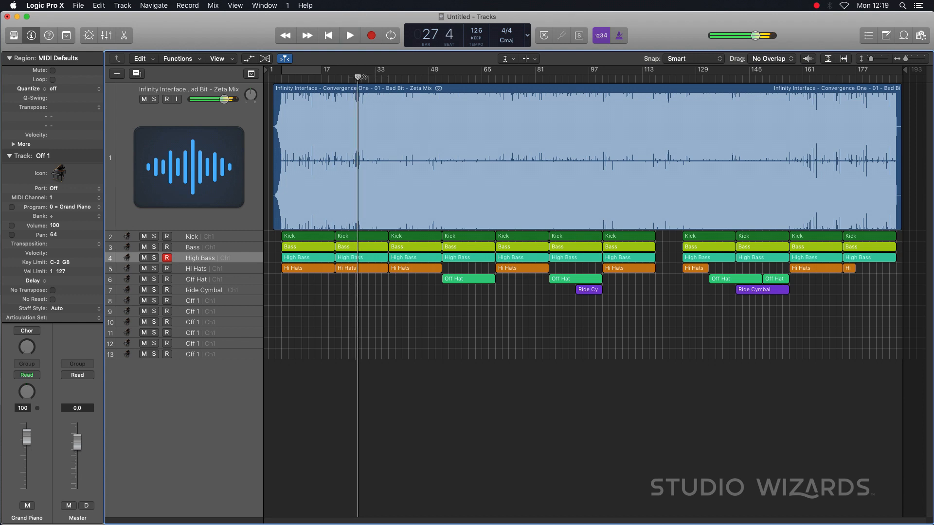
left_click(399, 77)
key("space")
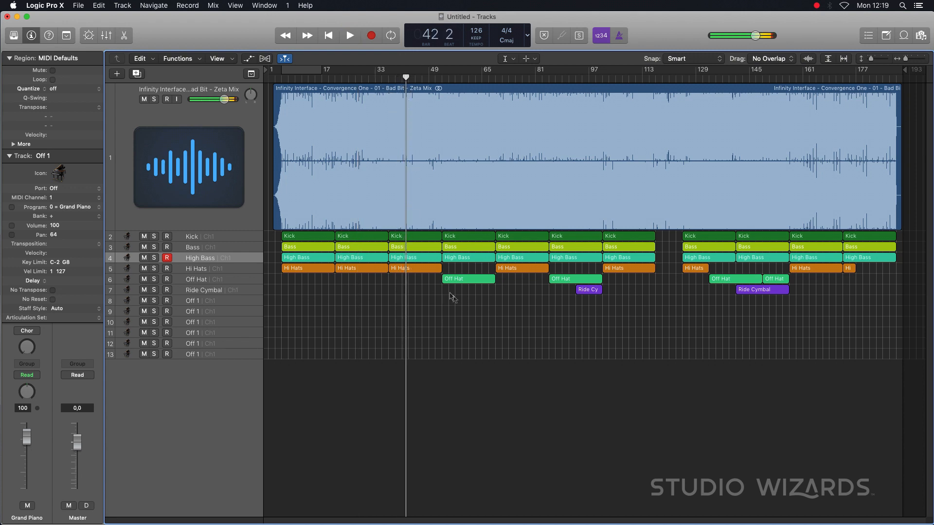
key("space")
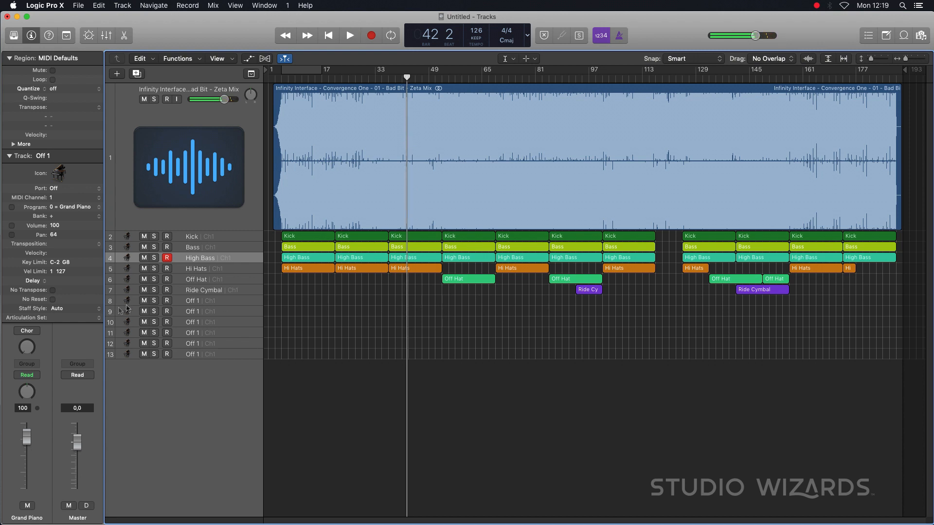
double_click(191, 301)
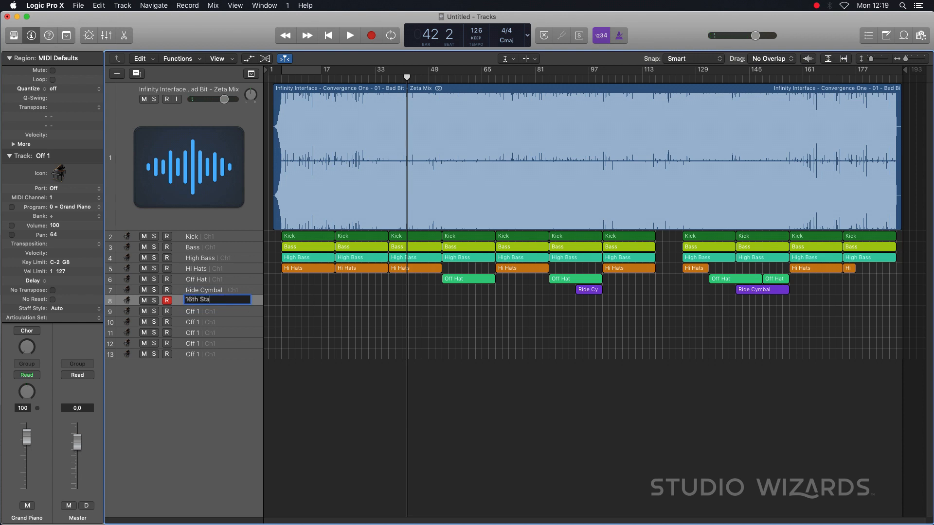
Copy the bar 37 Hi Hats region onto track 8, named 16th Stabs, and listen around bars 55 to 69 for the end of the stabs.
left_click_drag(419, 268, 421, 306)
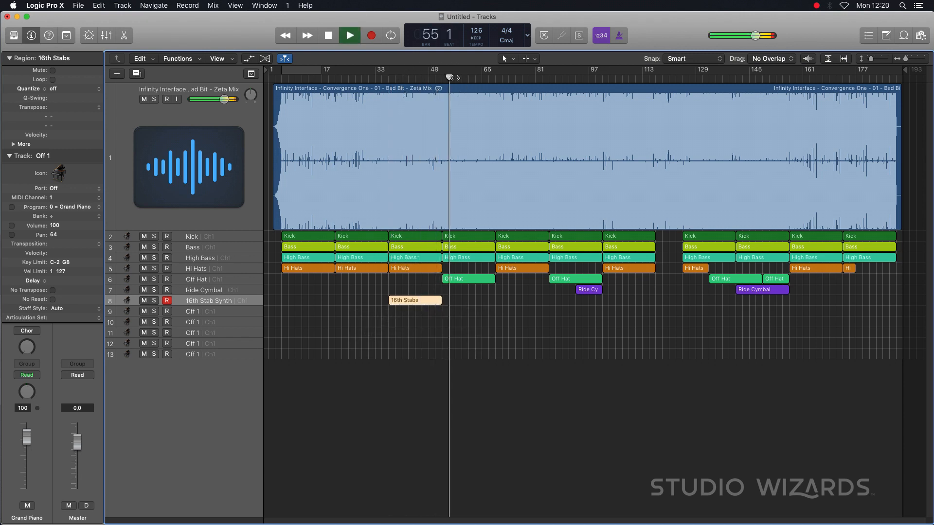
left_click(463, 78)
left_click(494, 78)
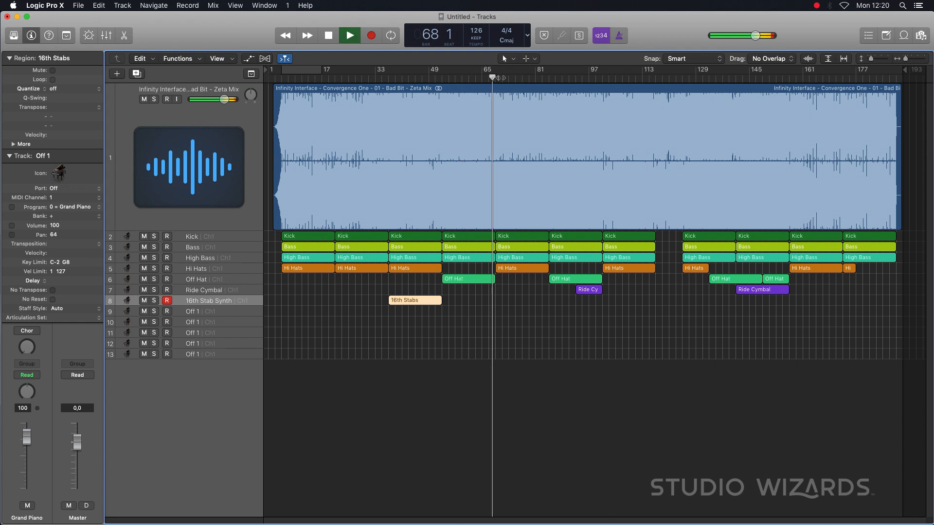
left_click(511, 78)
key("space")
left_click(502, 78)
left_click_drag(502, 78, 494, 77)
key("space")
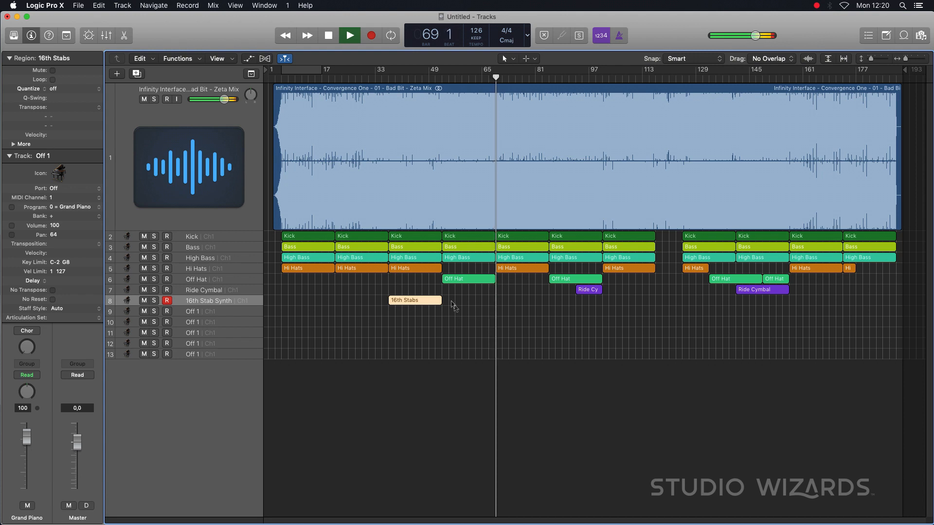
key("space")
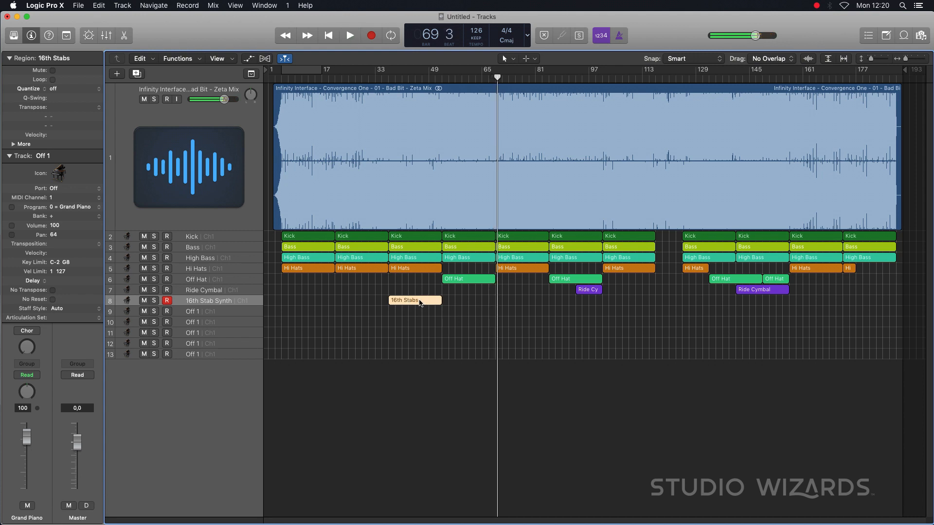
Recolour the 16th Stabs region green and copy it to bar 53.
key("alt+c")
left_click(624, 442)
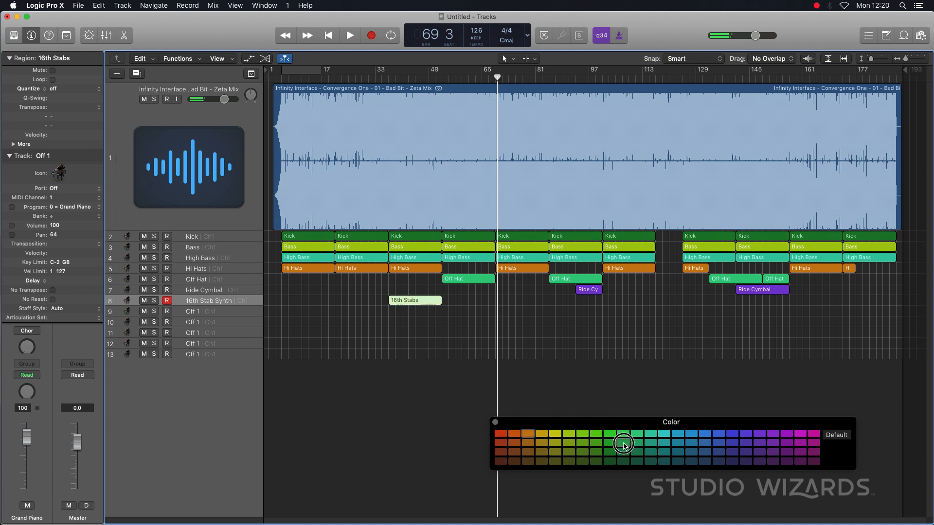
left_click(495, 423)
left_click(429, 306)
left_click_drag(429, 306, 482, 306)
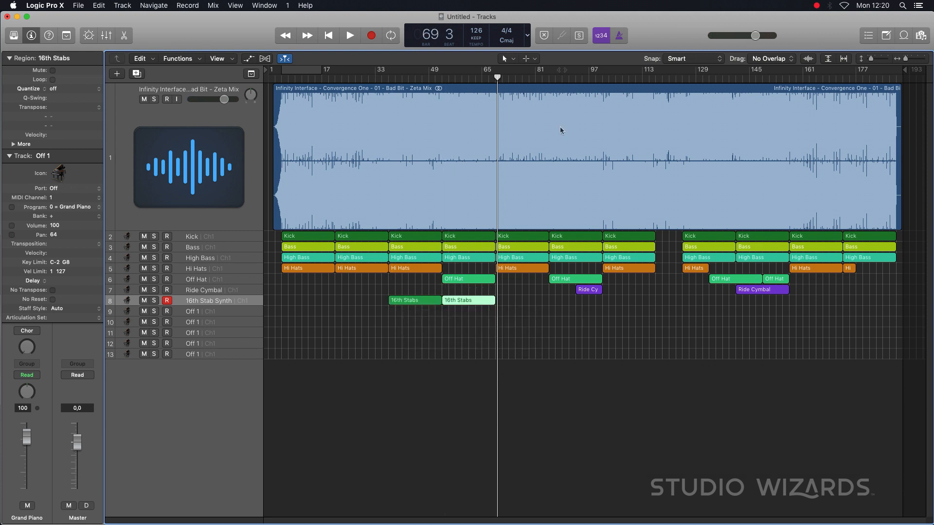
Listen around bars 78, 125, 120 and 114 to find where the 16th stabs return.
left_click(527, 77)
key("space")
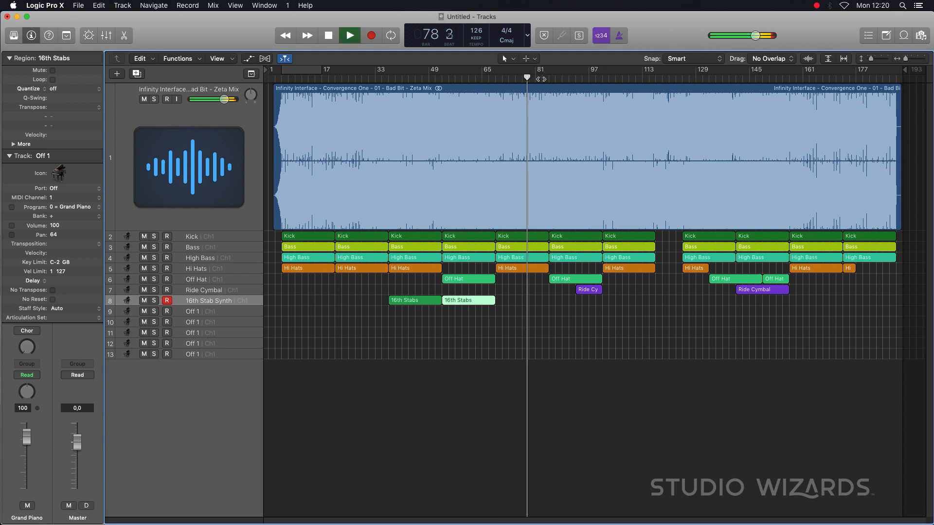
left_click(649, 78)
left_click(684, 78)
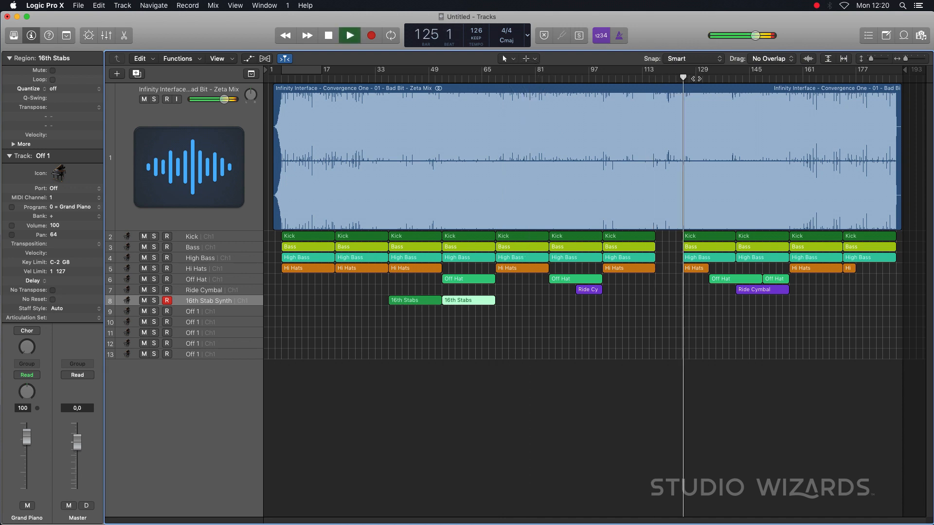
key("space")
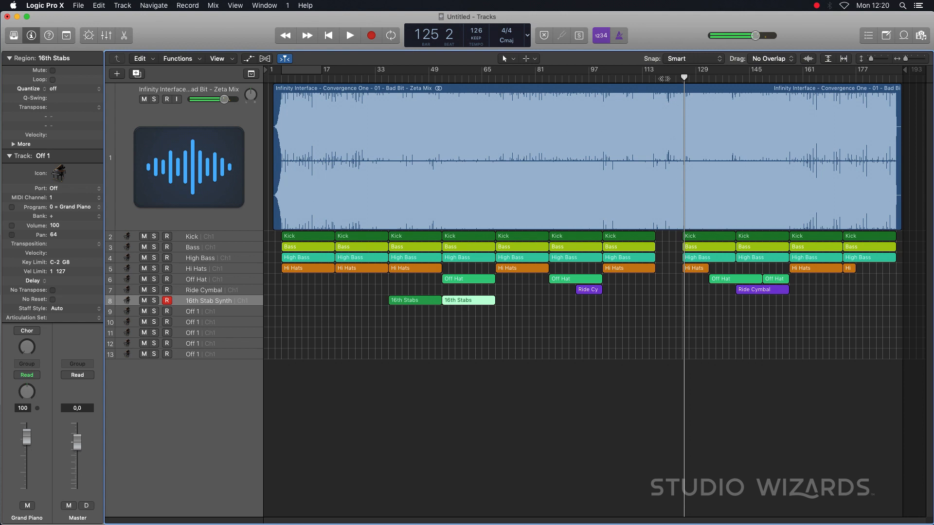
left_click(665, 78)
key("space")
key("space")
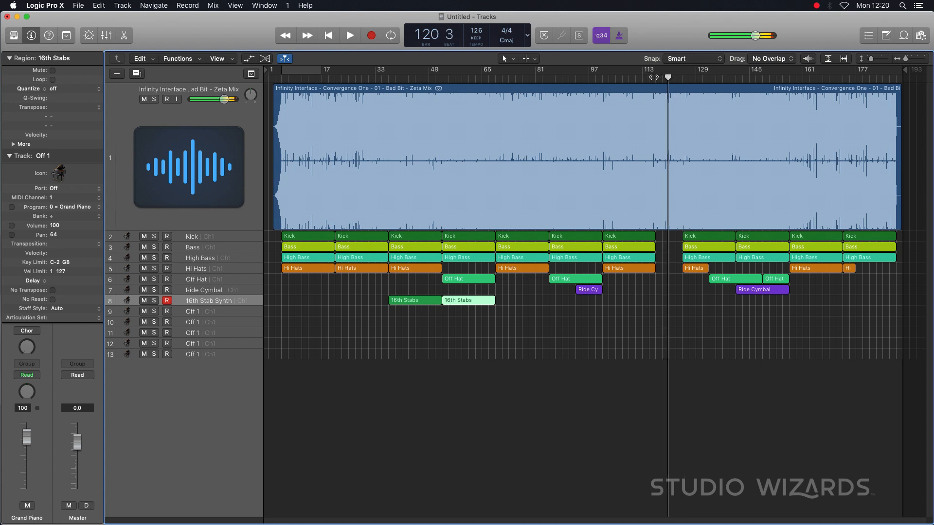
left_click(647, 78)
key("space")
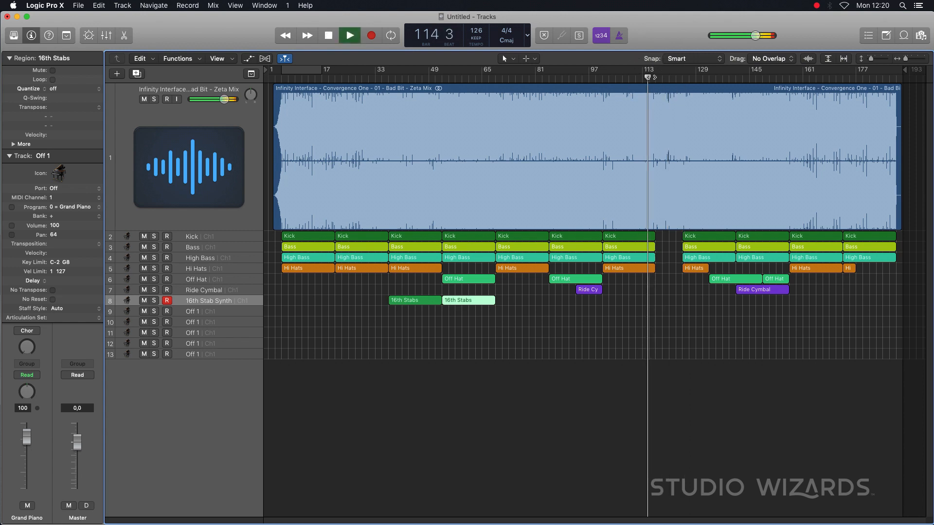
key("space")
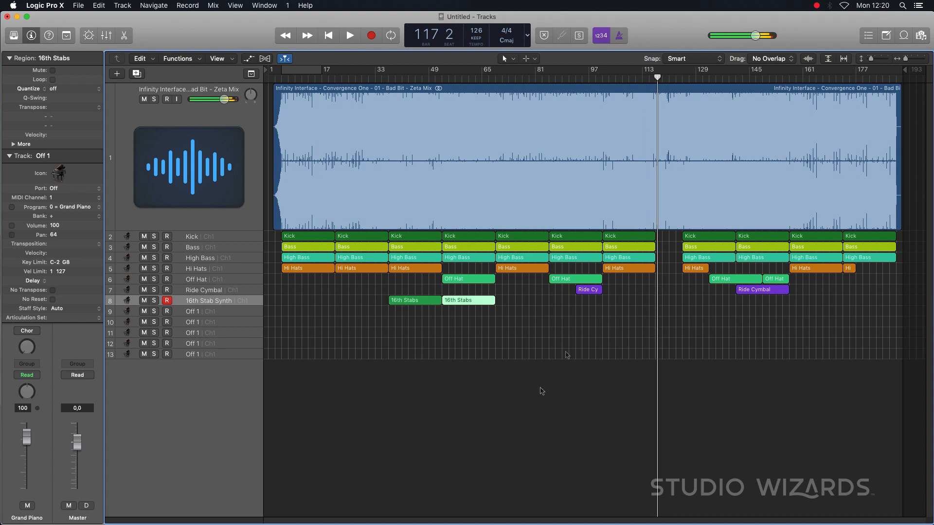
Copy both 16th Stabs regions to start at bar 117 and listen around bars 126 and 157 to find where the stabs stop.
left_click(421, 300, "shift")
left_click_drag(421, 299, 689, 284)
left_click(690, 289)
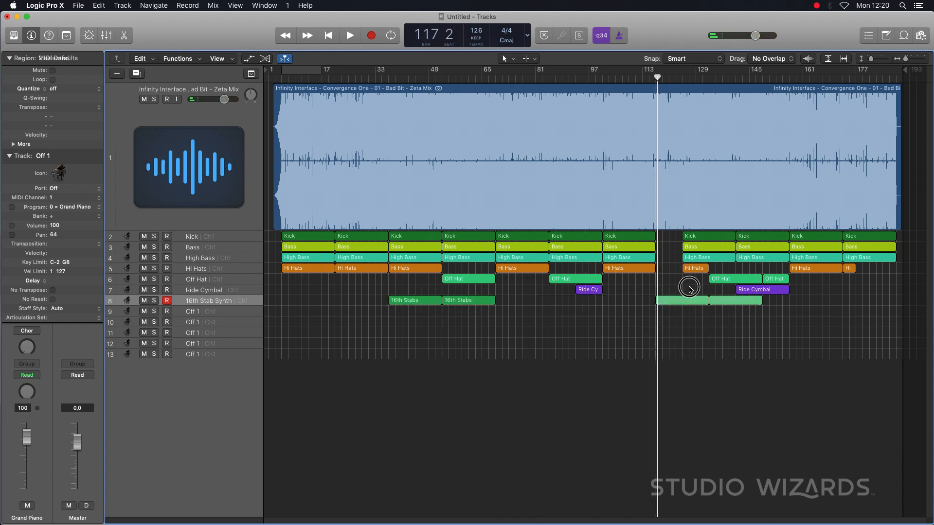
double_click(667, 76)
left_click(686, 76)
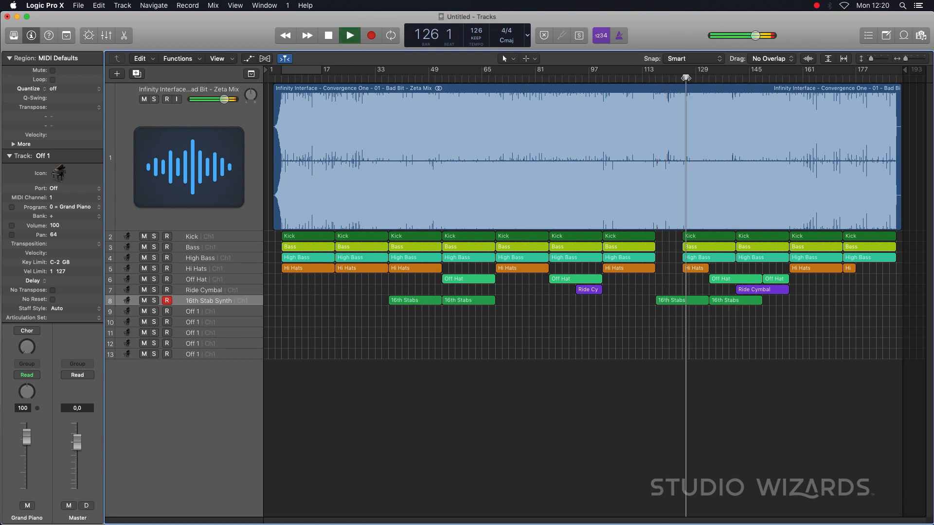
left_click(796, 77)
key("space")
left_click(789, 78)
Arrange the later 16th Stabs regions to start at bars 117, 125 and 141, and the Off Hat regions to start at bars 133 and 141.
left_click_drag(733, 301, 757, 299)
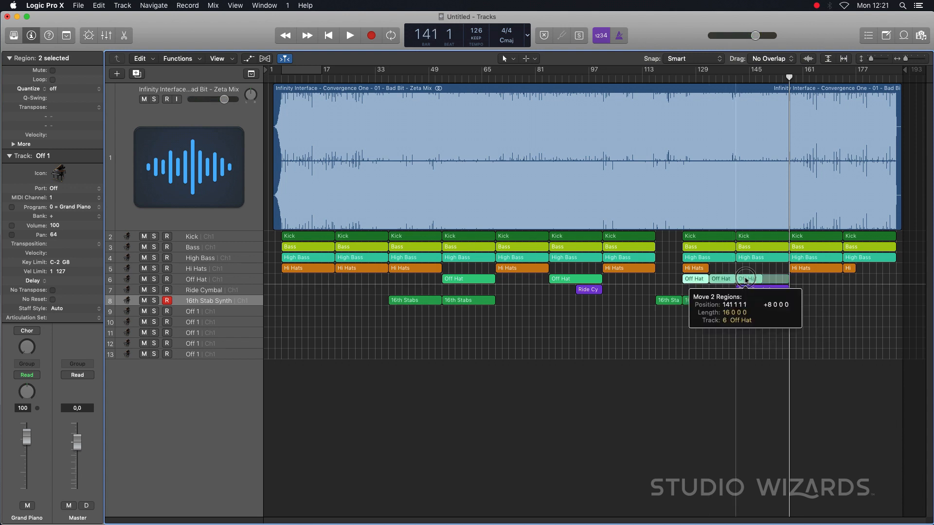
left_click_drag(746, 280, 746, 281)
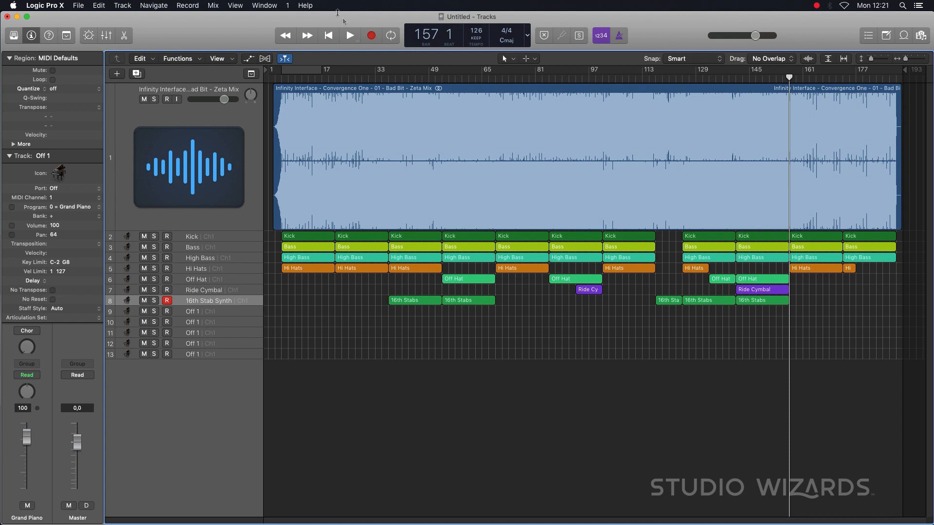
Play the song from around bar 26 to identify the next part.
left_click(350, 80)
key("space")
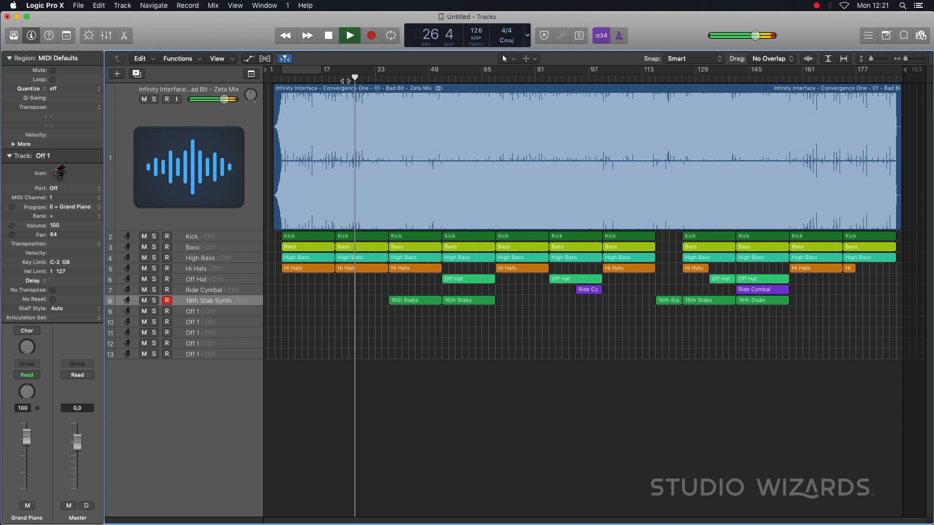
key("space")
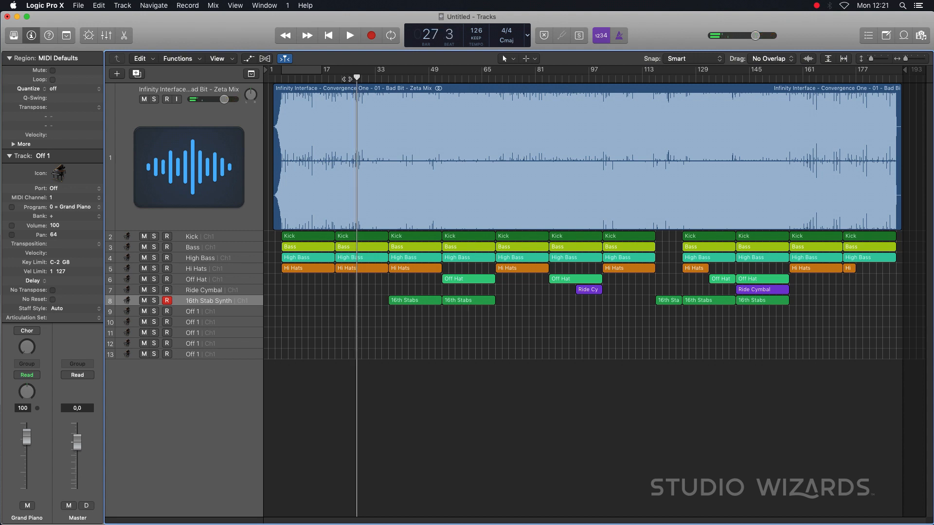
Listen around bar 26 to identify the next part and name track 9 8 Bar Synth Hits.
left_click(348, 79)
key("space")
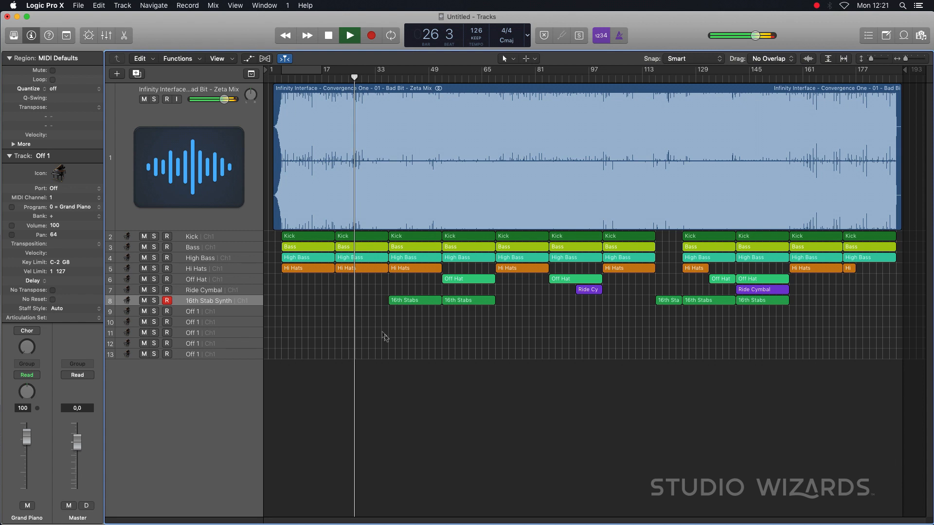
key("space")
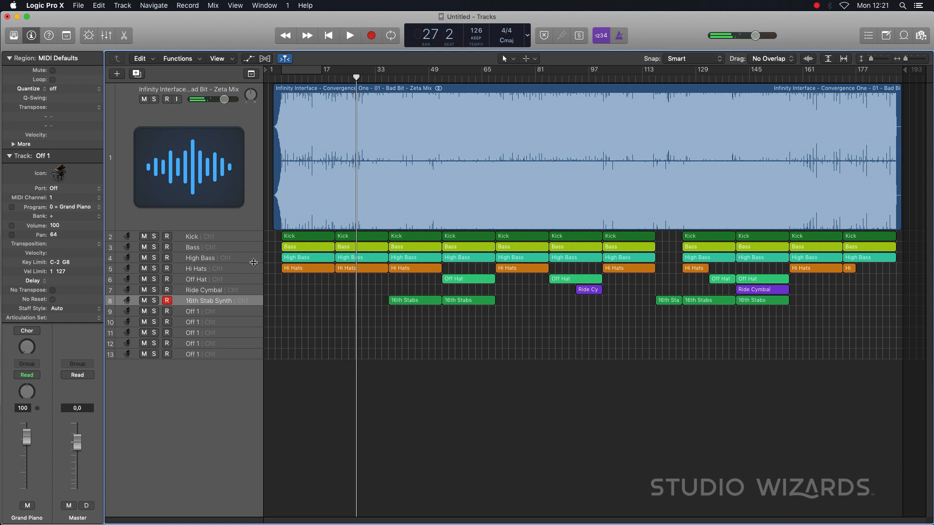
left_click(212, 270)
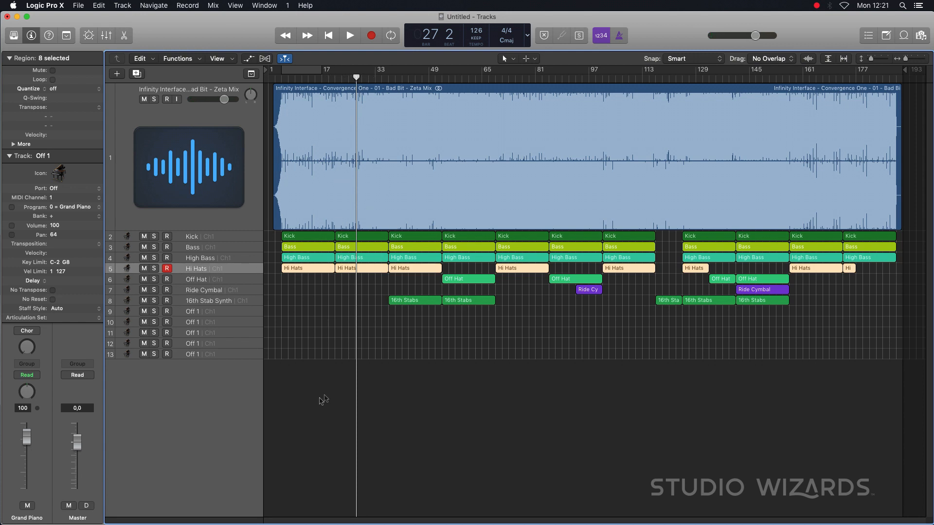
double_click(198, 312)
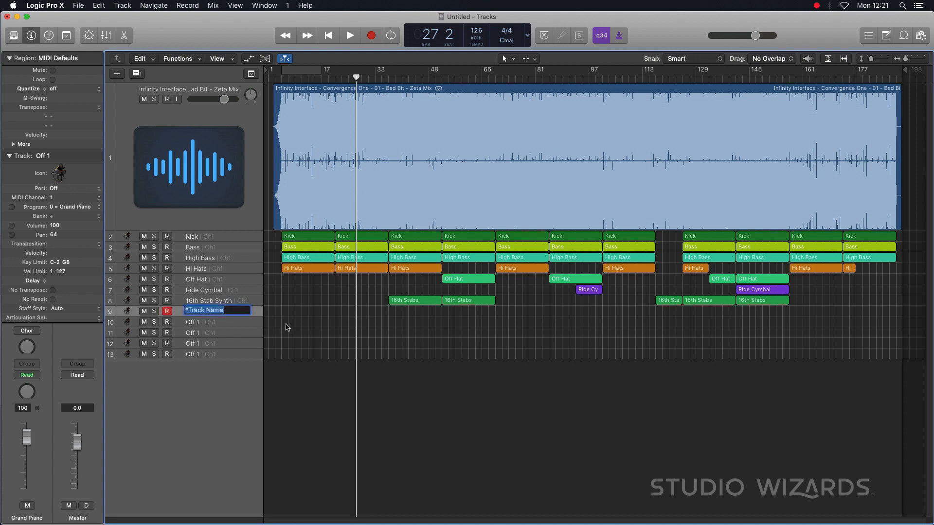
type("8 Bar Synth Hits")
Listen around bars 21 and 13, and add a purple 8-bar region named 8 Bar Synths at bar 13 on the 8 Bar Synth Hits track.
left_click_drag(338, 77, 336, 78)
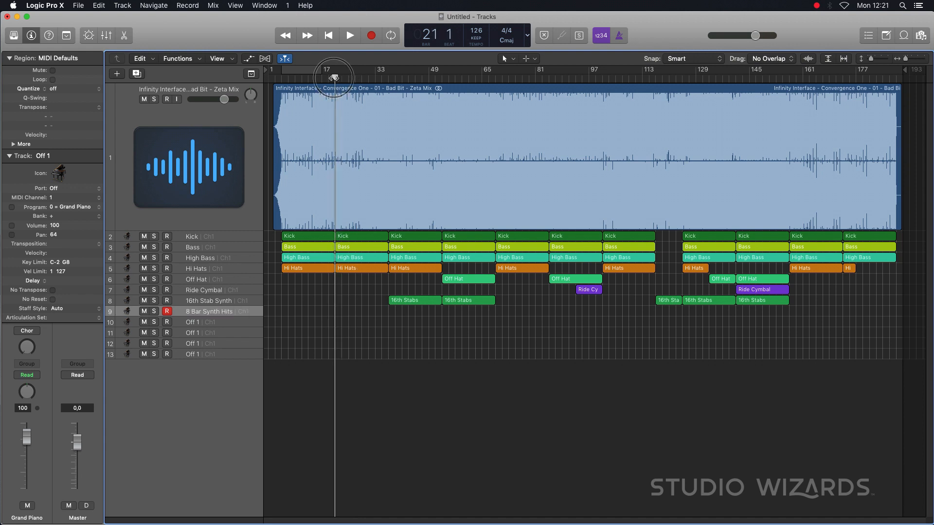
key("space")
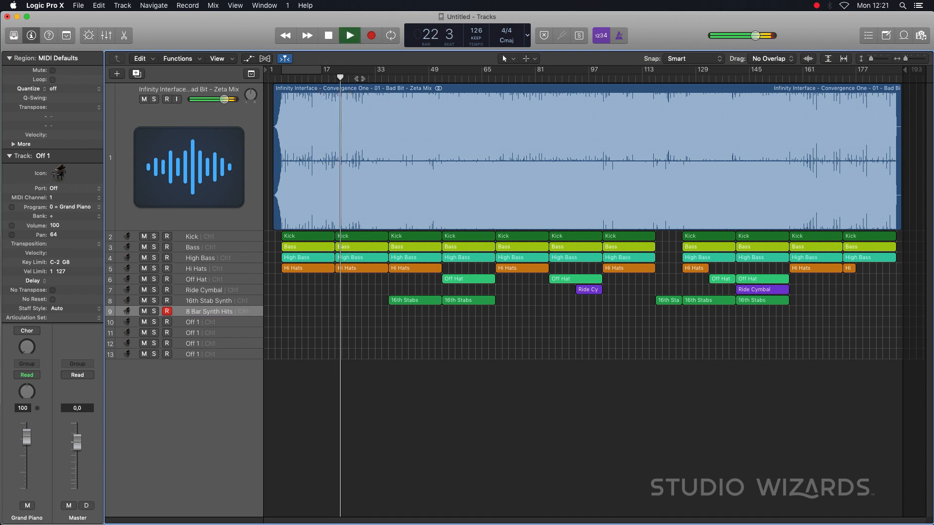
key("space")
left_click(322, 79)
key("space")
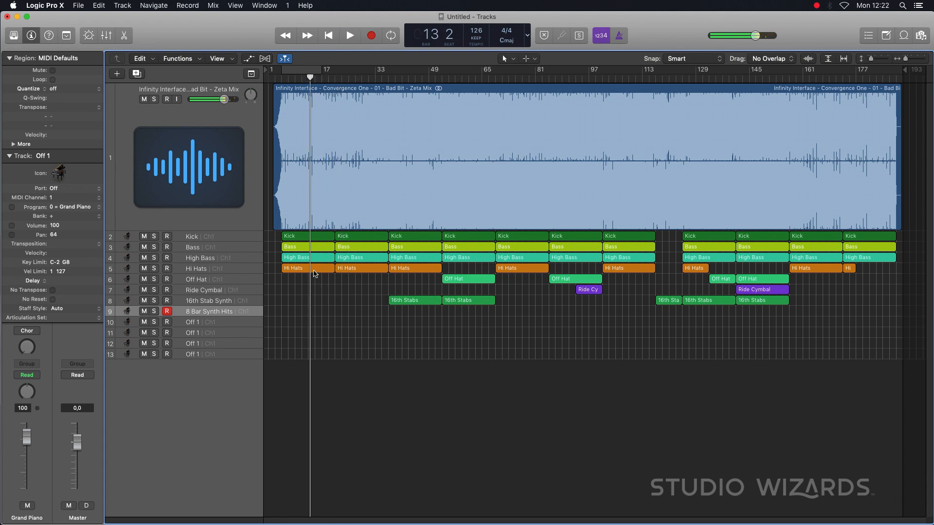
left_click_drag(313, 273, 322, 313)
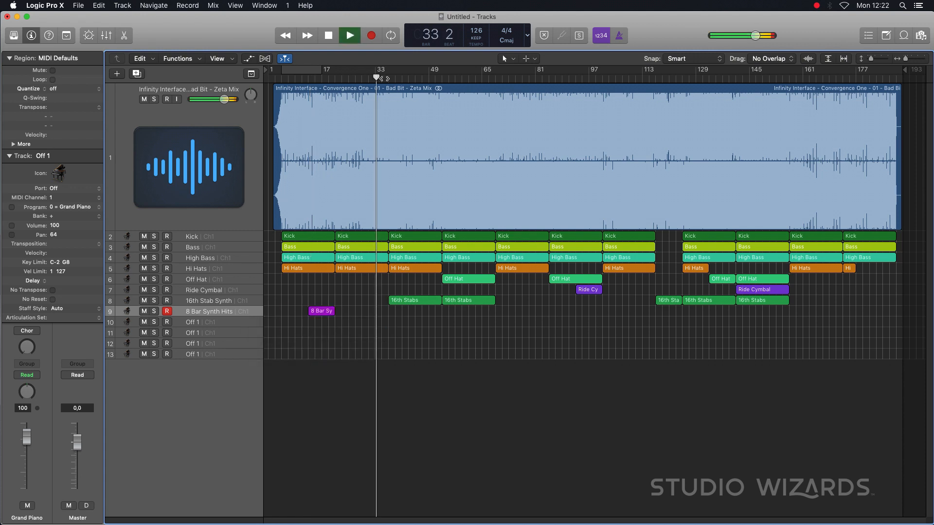
Listen around bar 36, copy the 8 Bar Synths region to bar 21 and extend the copy to 16 bars.
left_click(385, 78)
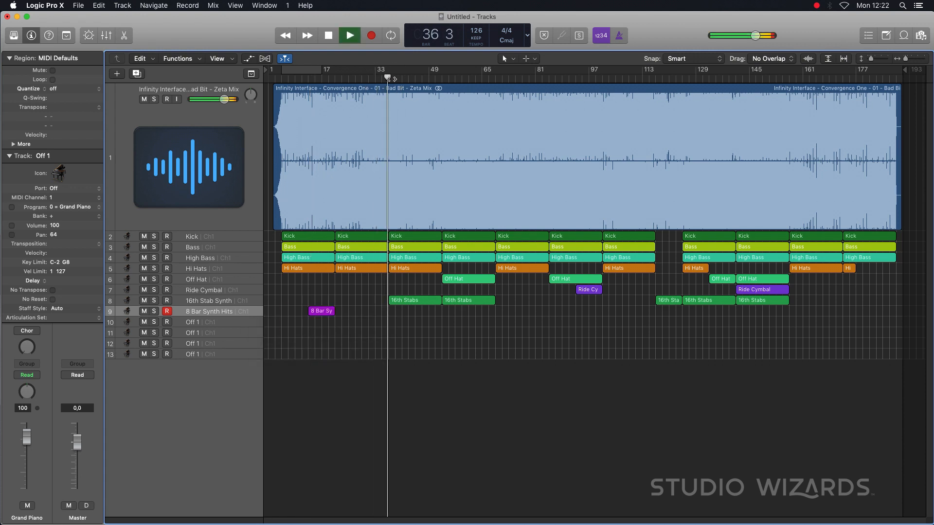
key("space")
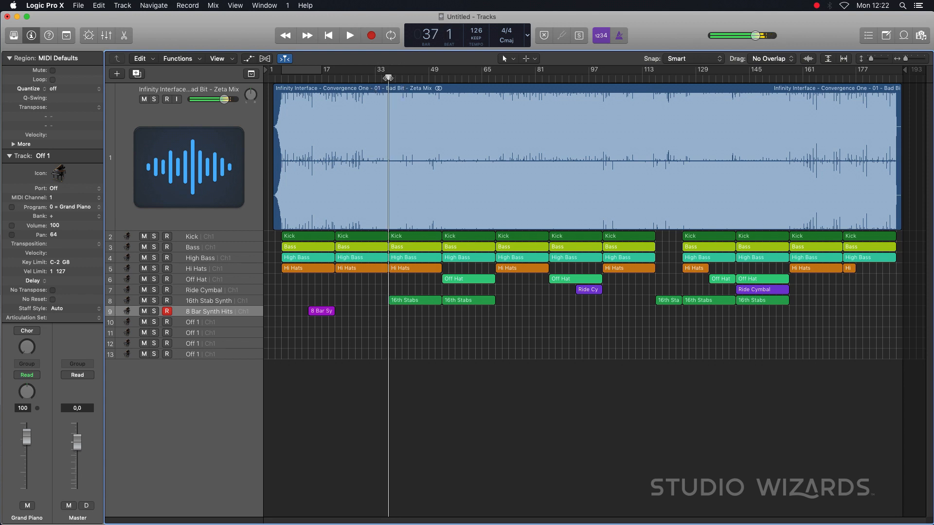
left_click_drag(322, 311, 349, 311)
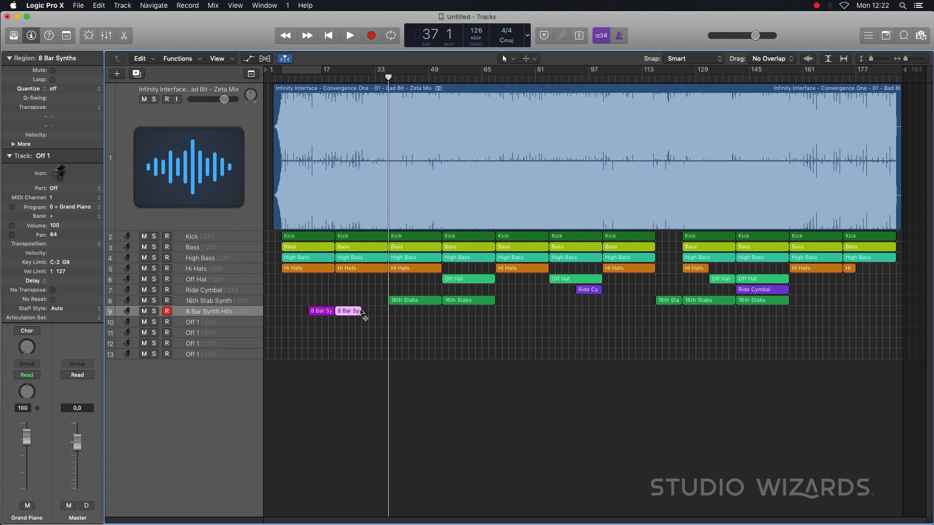
key("super+Right")
key("super+Down")
key("super+Down")
key("super+Down")
key("super+Down")
left_click_drag(372, 417, 422, 413)
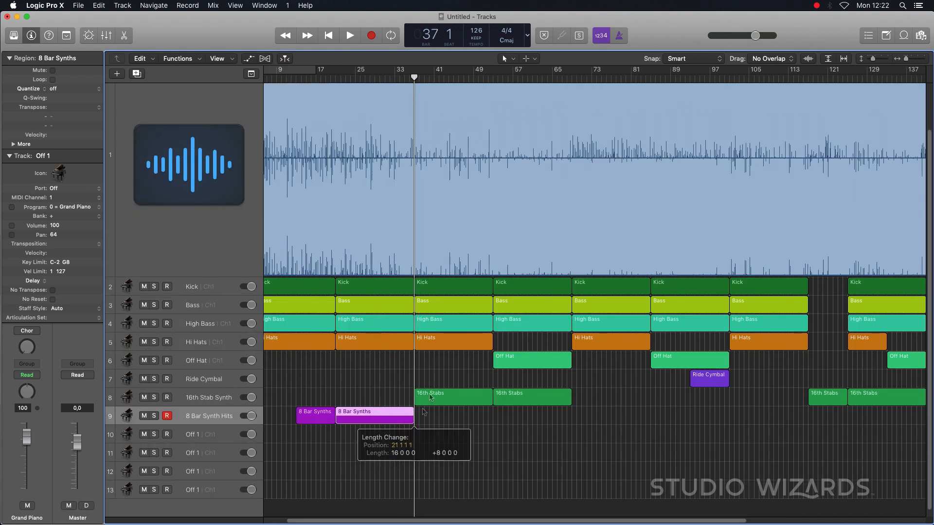
scroll(429, 373, "down", 4)
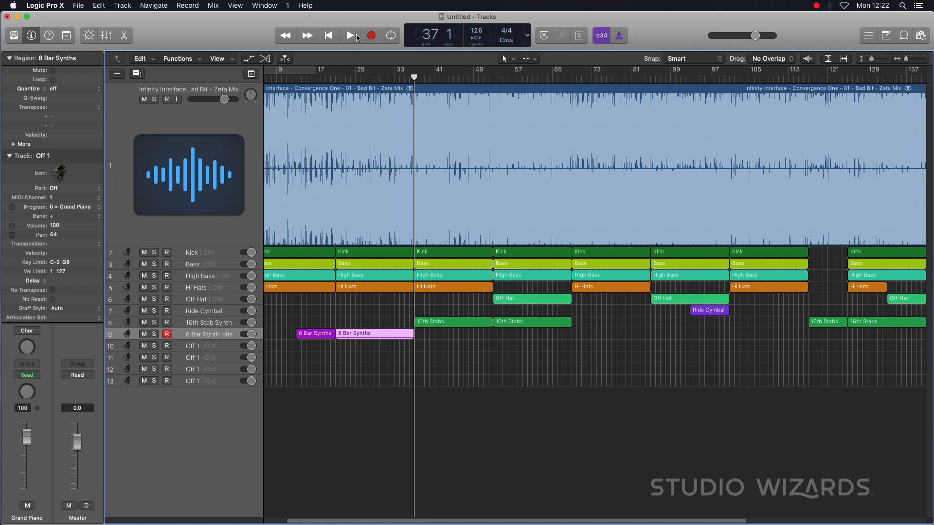
key("super+Left")
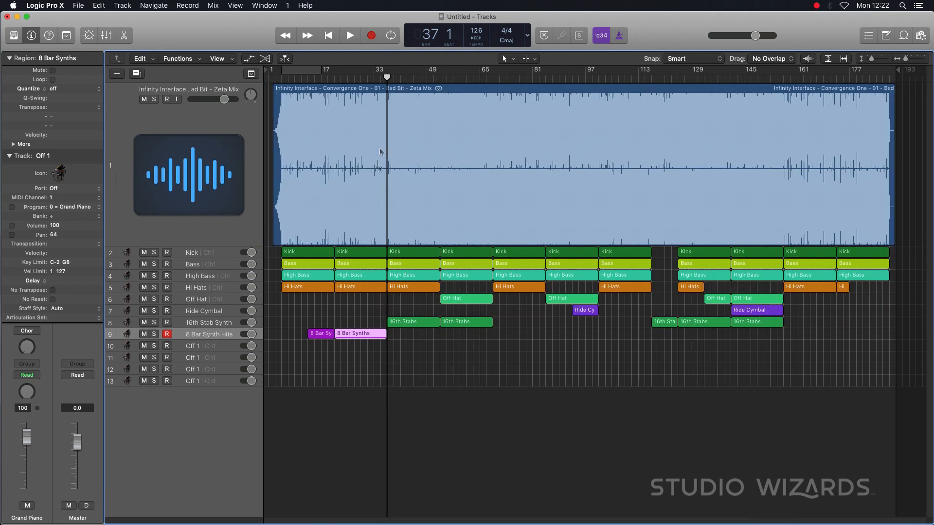
Listen around bars 89, 80 and 75 to find where the 8 bar synth hits return.
key("space")
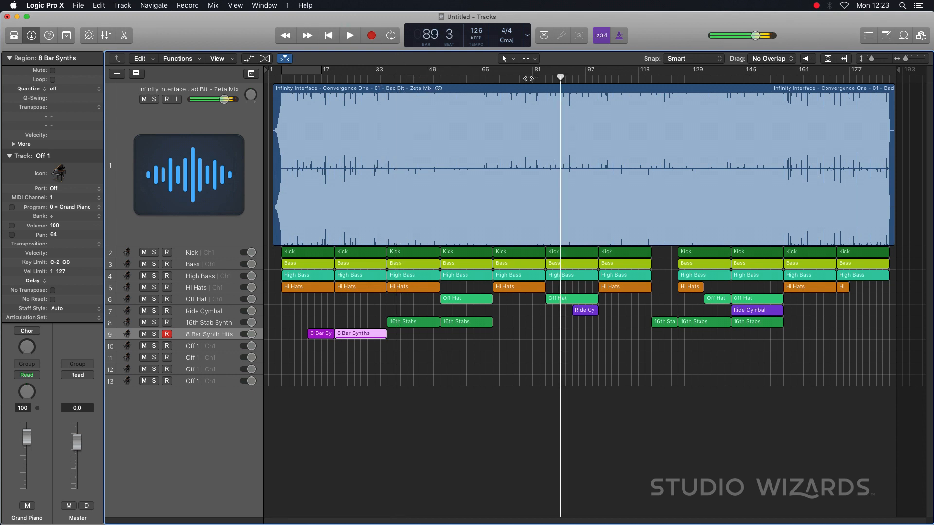
left_click(529, 79)
left_click(525, 78)
key("space")
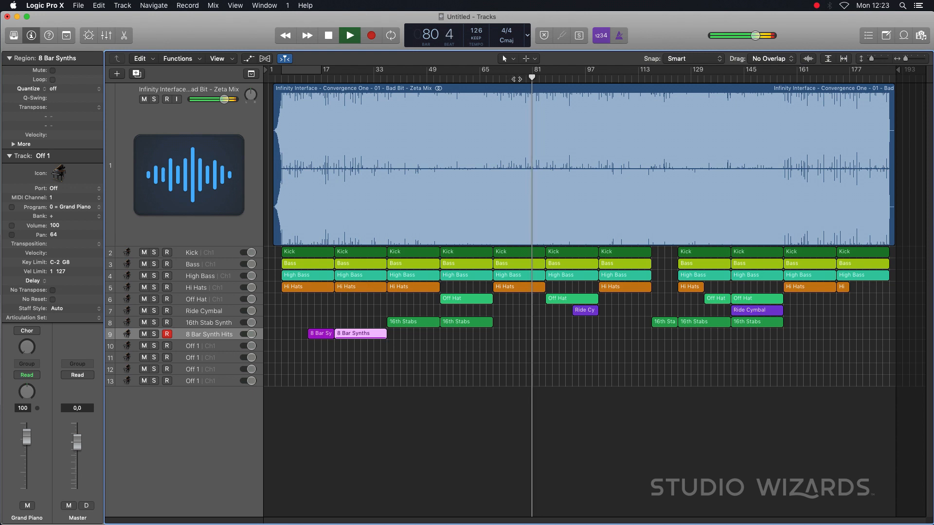
key("space")
left_click(513, 79)
key("space")
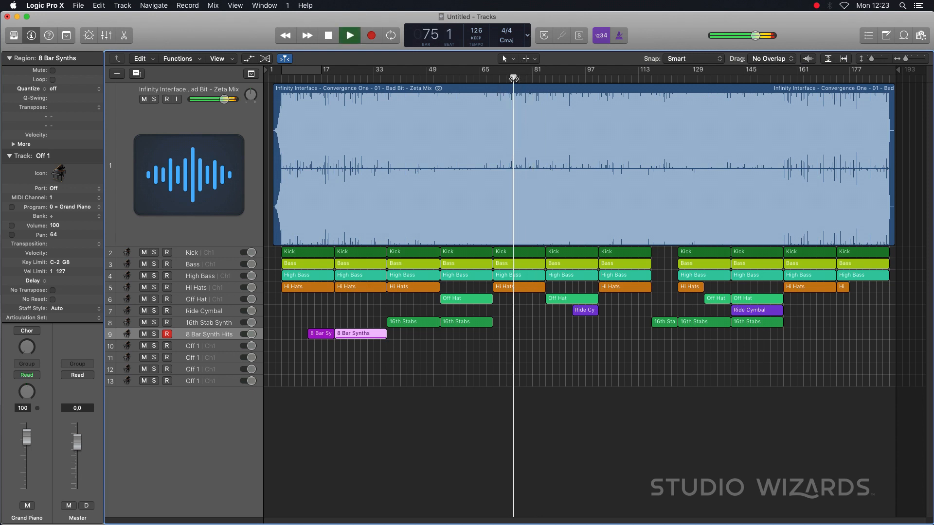
Copy the 16-bar 8 Bar Synths region to bar 85 and the 8-bar one to bar 77.
left_click(344, 341)
left_click(352, 336)
left_click_drag(351, 336, 561, 323)
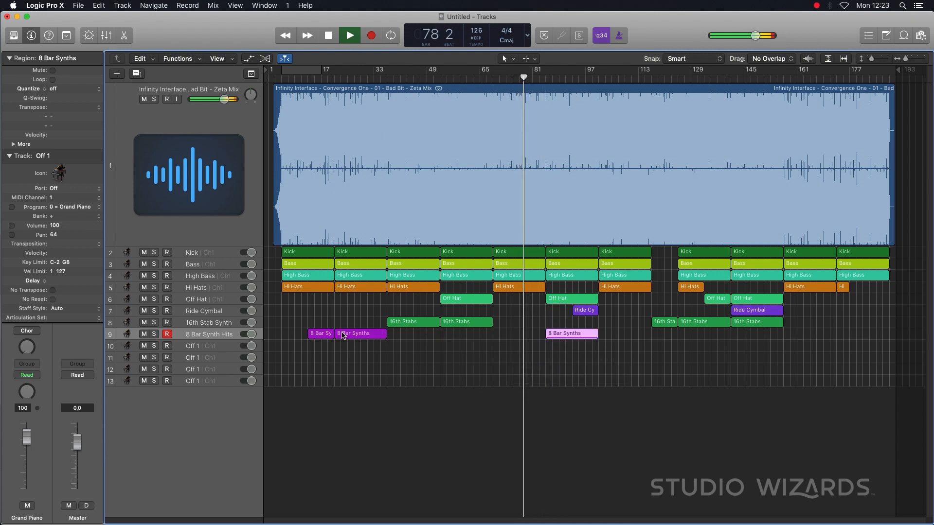
left_click_drag(323, 335, 534, 328)
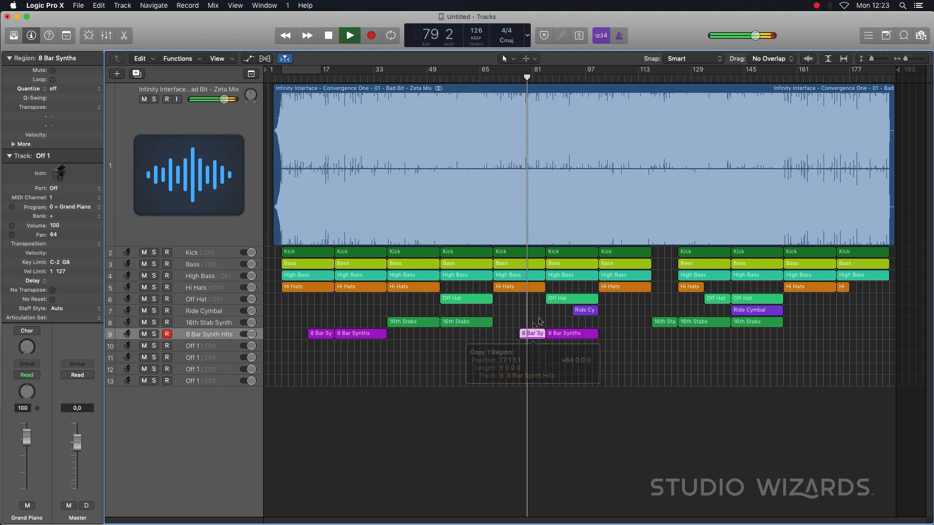
key("space")
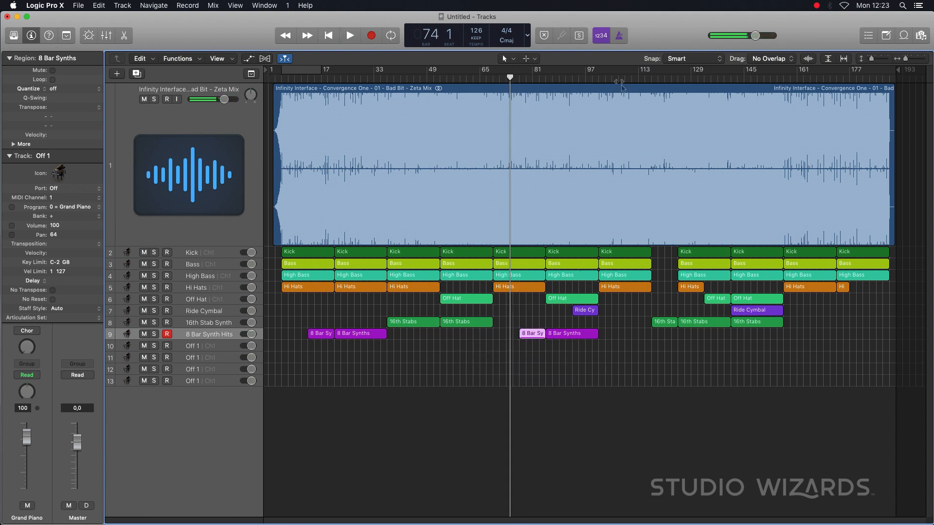
Listen around bars 93, 101, 141, 160 and 165 to check where else the 8 bar synth hits play.
left_click(570, 78)
key("space")
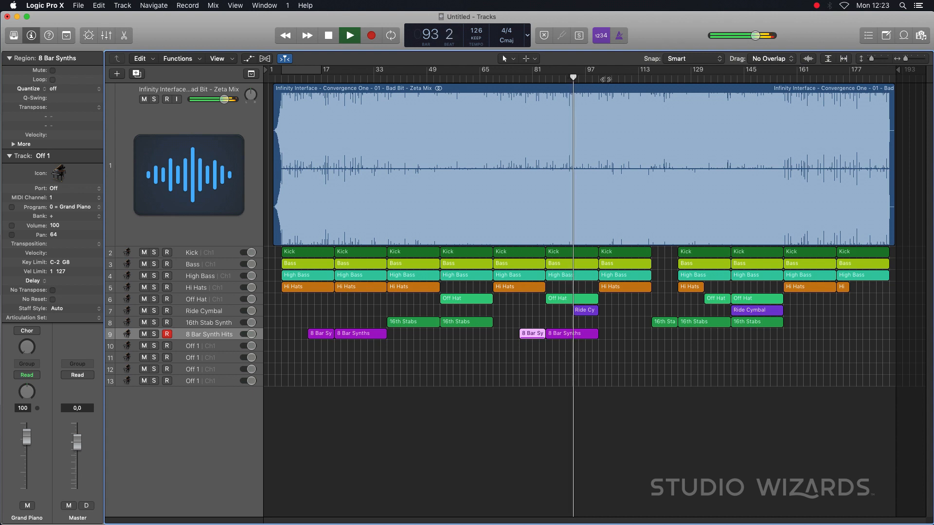
left_click(598, 77)
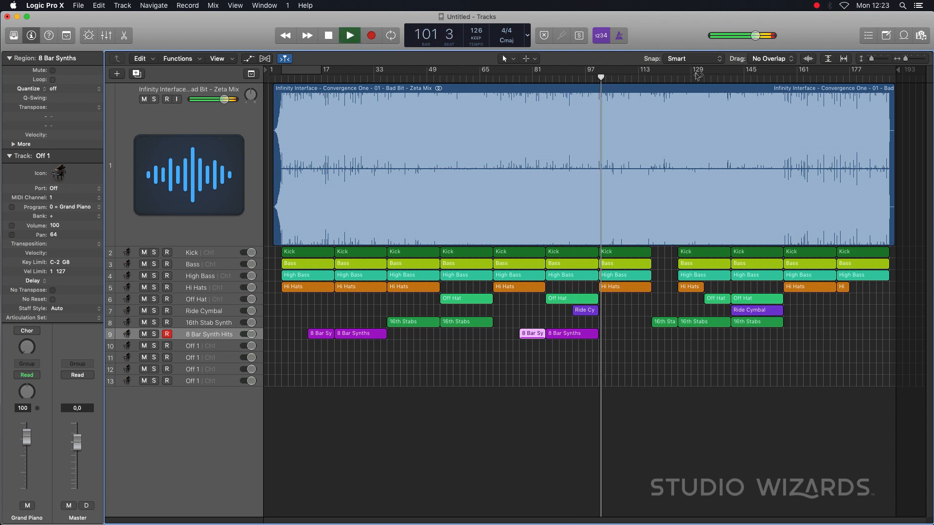
key("space")
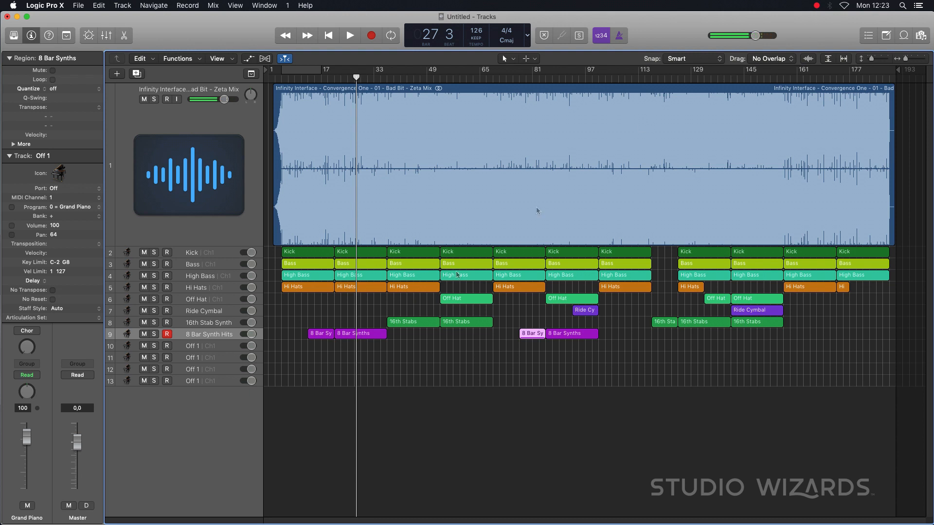
left_click(727, 77)
key("space")
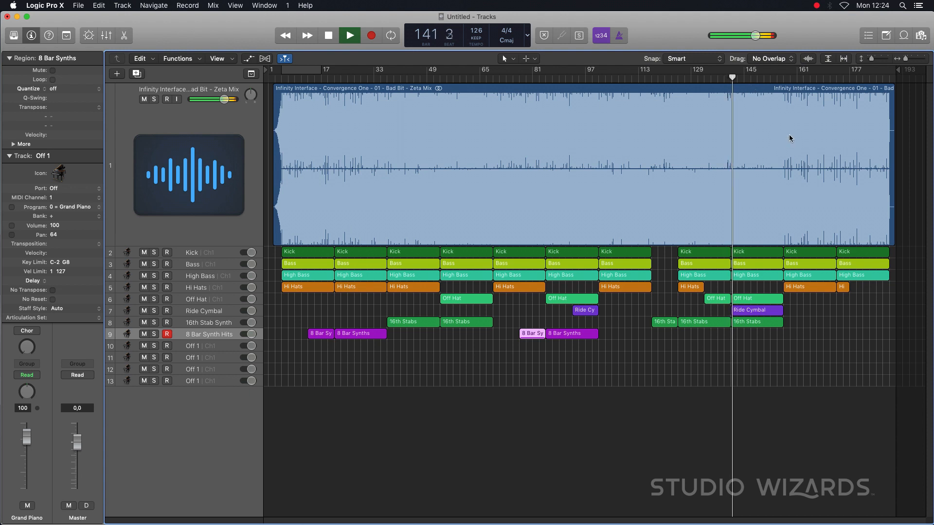
key("space")
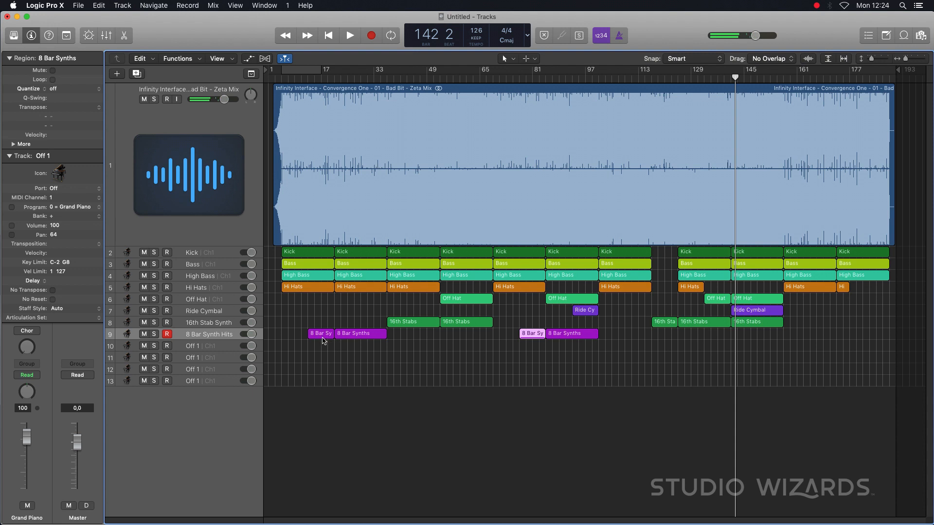
left_click(793, 77)
key("space")
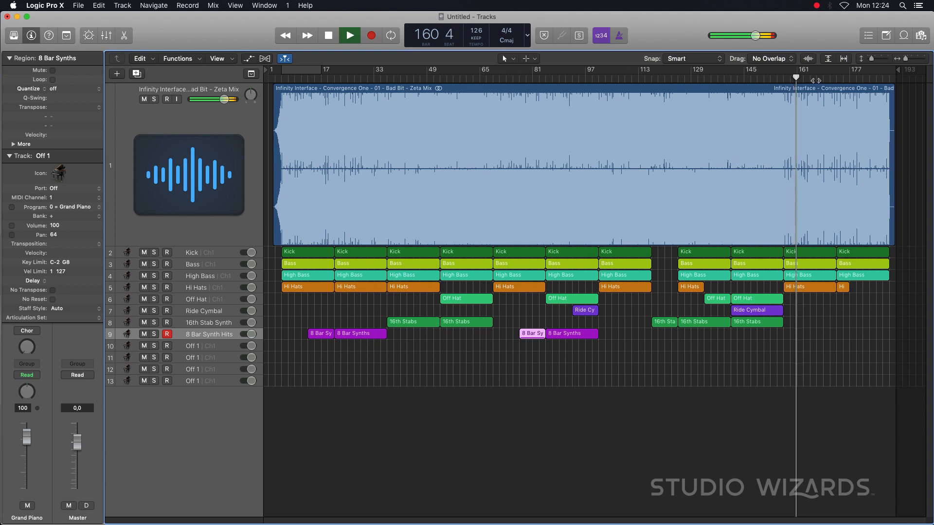
key("space")
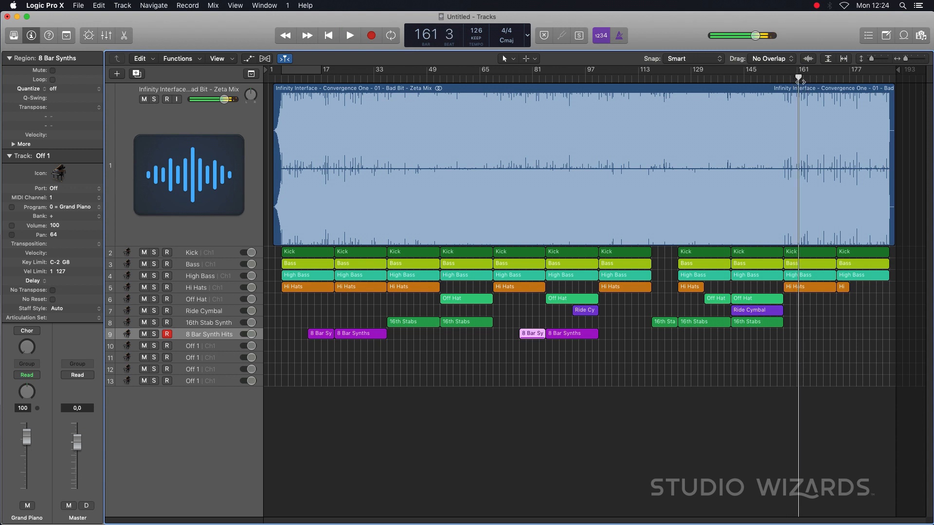
double_click(731, 78)
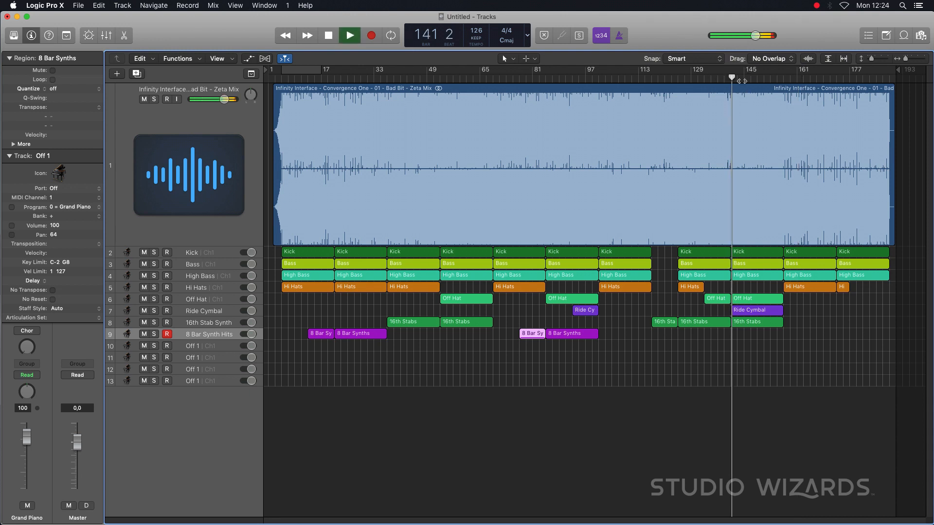
left_click(810, 79)
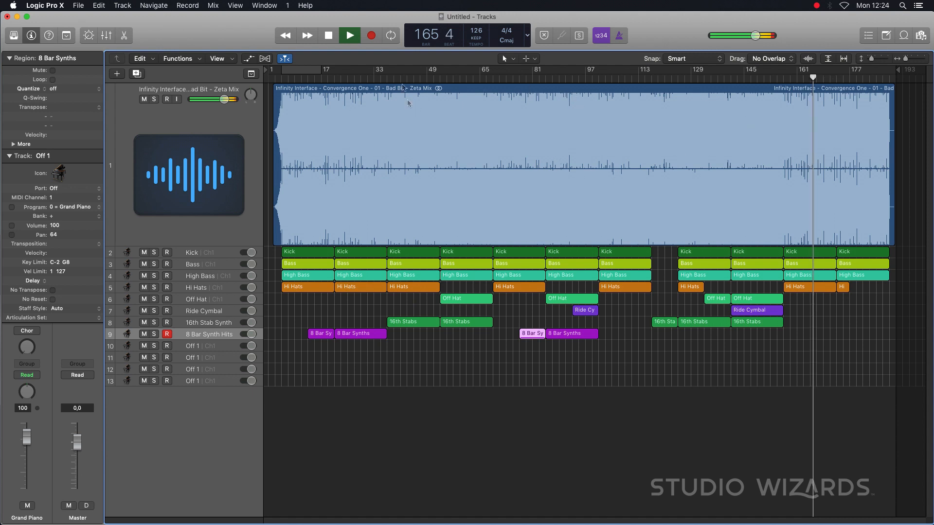
Listen around bar 22 to identify the next part and name track 10 Bell.
left_click(335, 78)
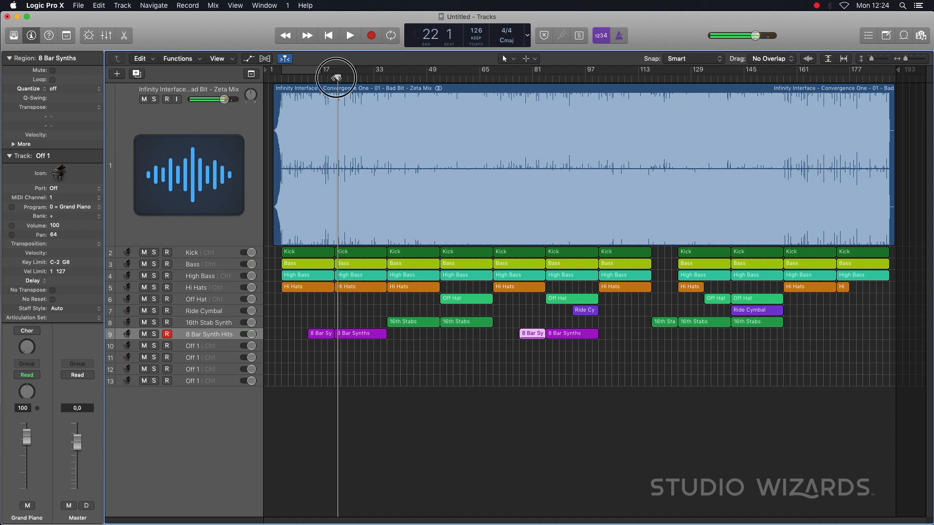
key("space")
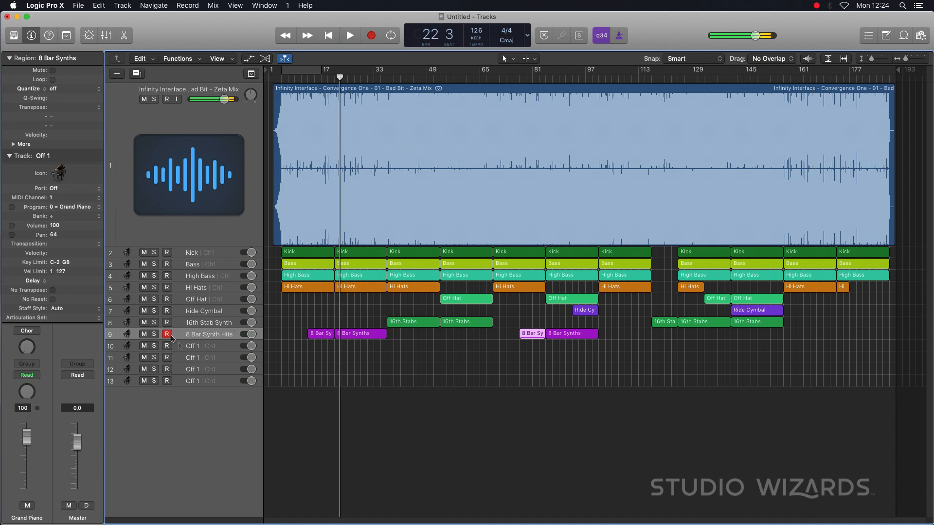
double_click(195, 347)
type("Bell")
key("Return")
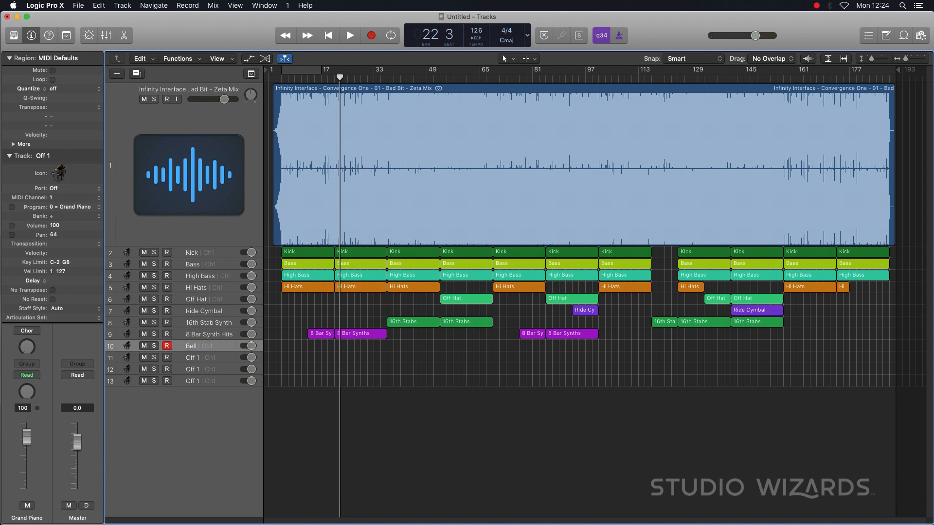
Listen around bar 143 and name track 11 Single Note.
left_click(735, 77)
key("space")
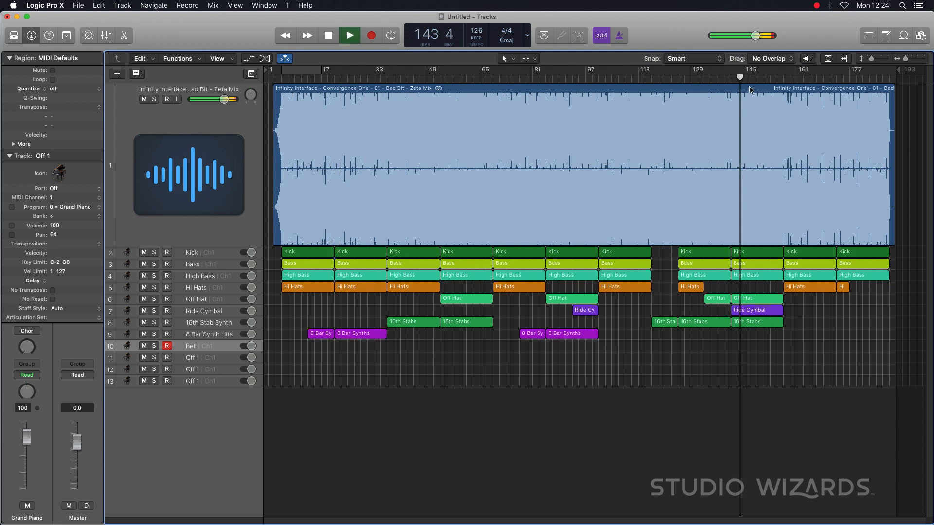
key("space")
double_click(197, 357)
type("Single Note")
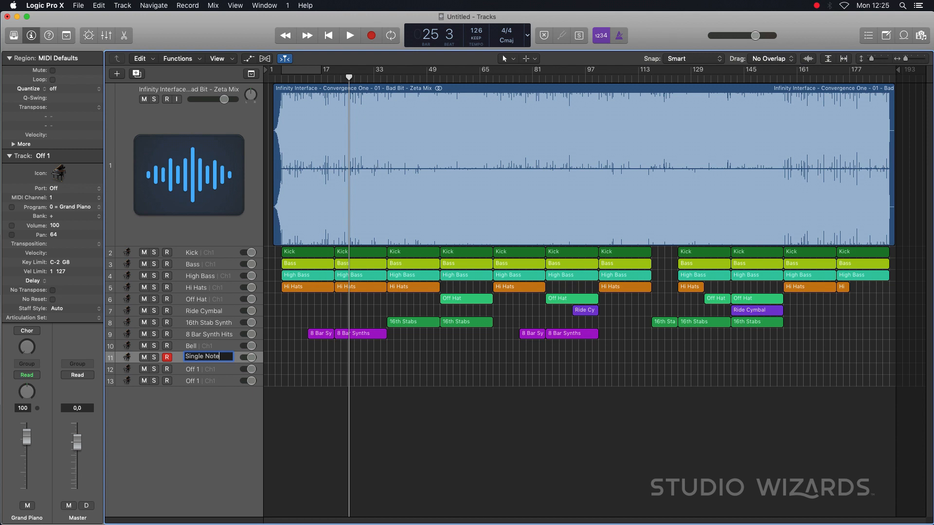
key("Return")
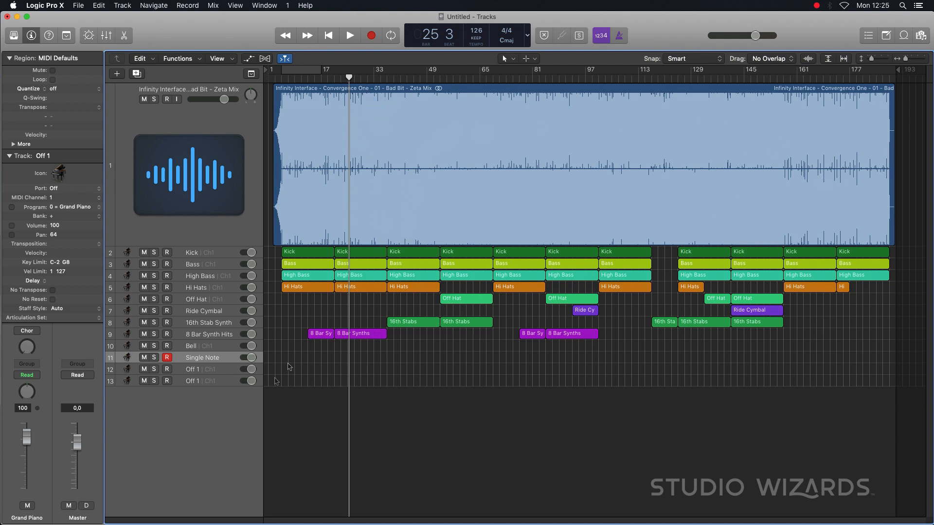
left_click_drag(413, 386, 430, 260)
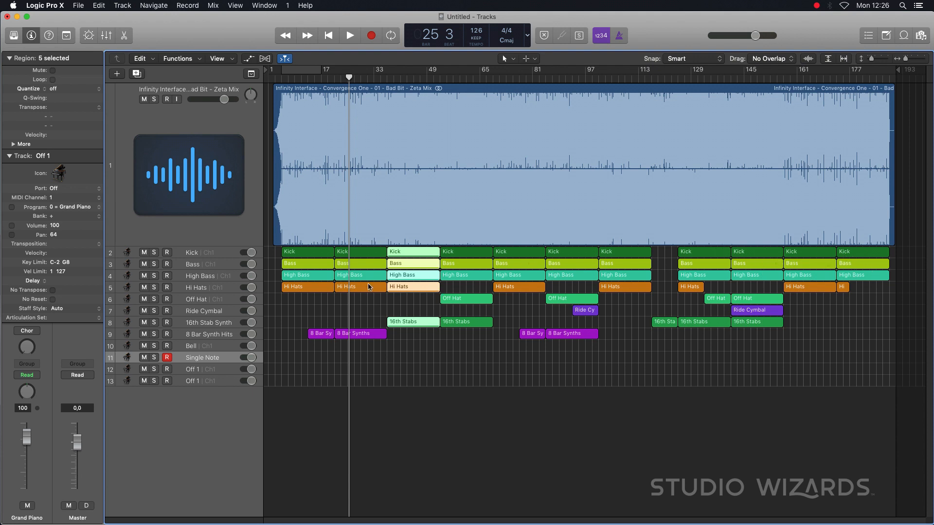
left_click_drag(288, 261, 888, 275)
left_click(670, 266)
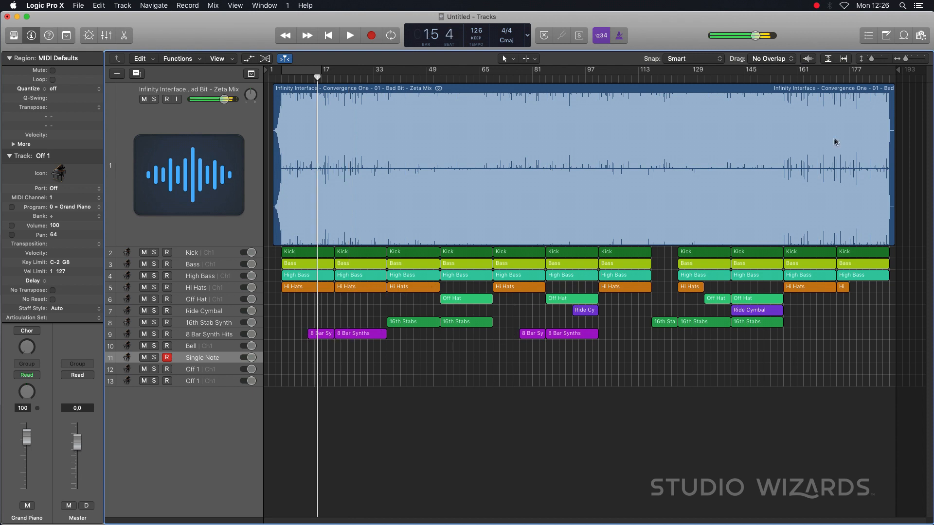
Listen around bar 147 and rename the Single Note track as Single Pluck.
double_click(747, 78)
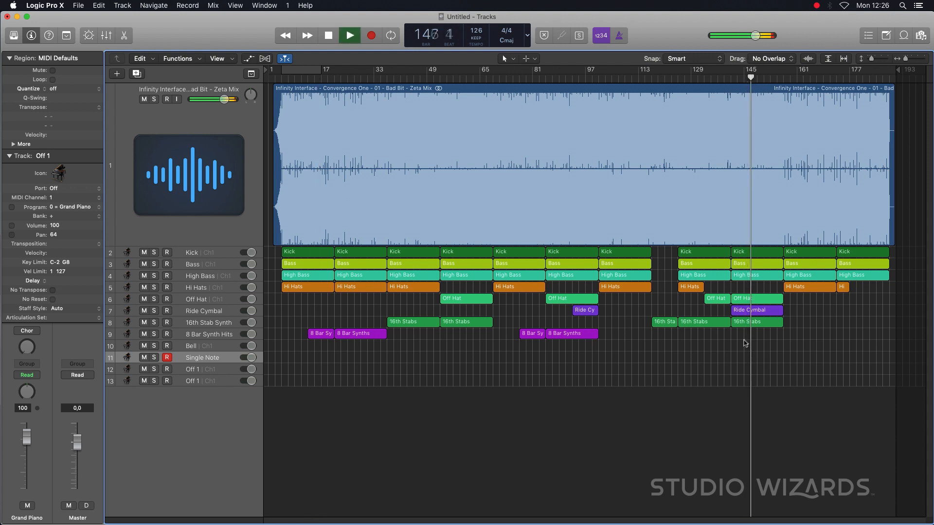
key("space")
double_click(202, 360)
left_click_drag(204, 358, 242, 353)
type("Pluck")
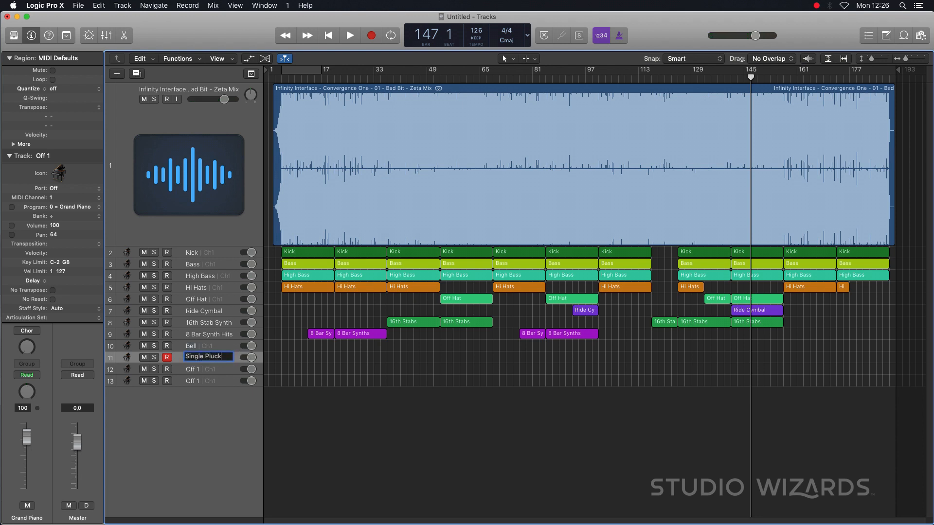
key("Return")
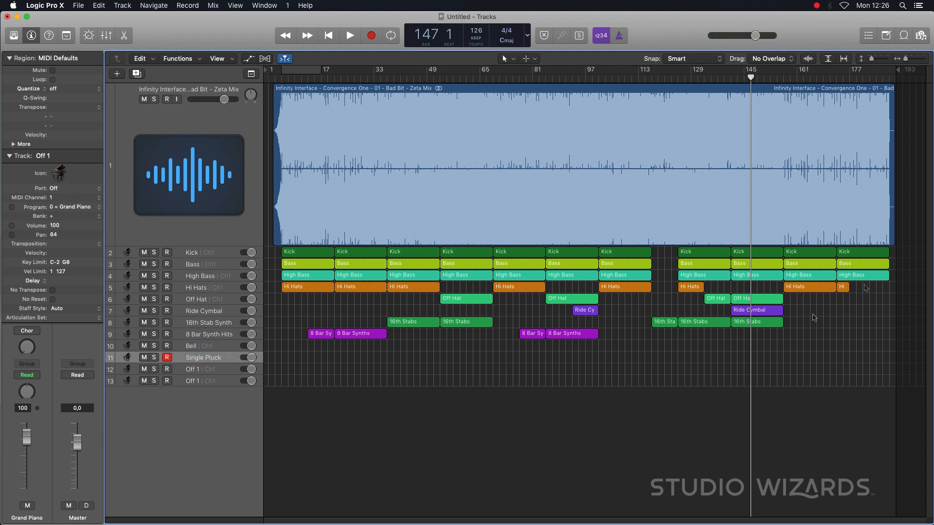
Listen from bar 125 and add a 16-bar turquoise Single Pluck region at bar 125.
double_click(683, 78)
key("space")
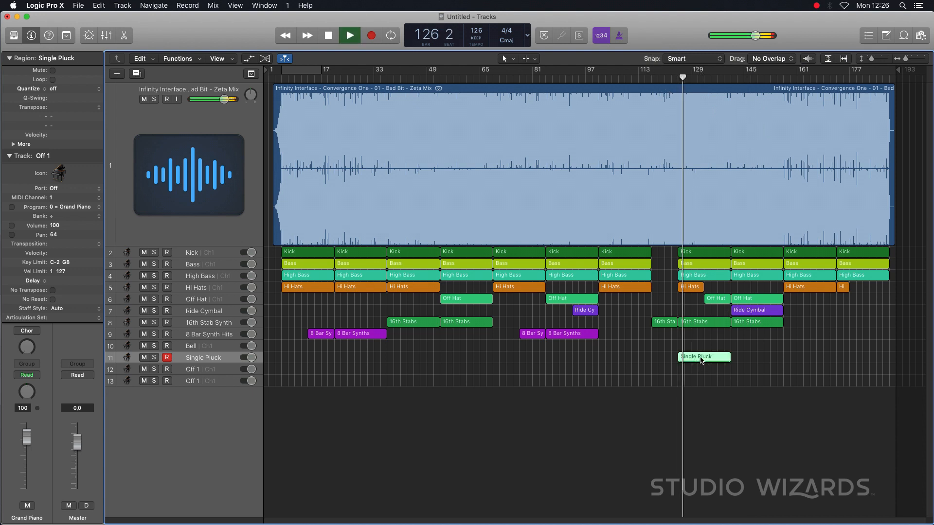
key("space")
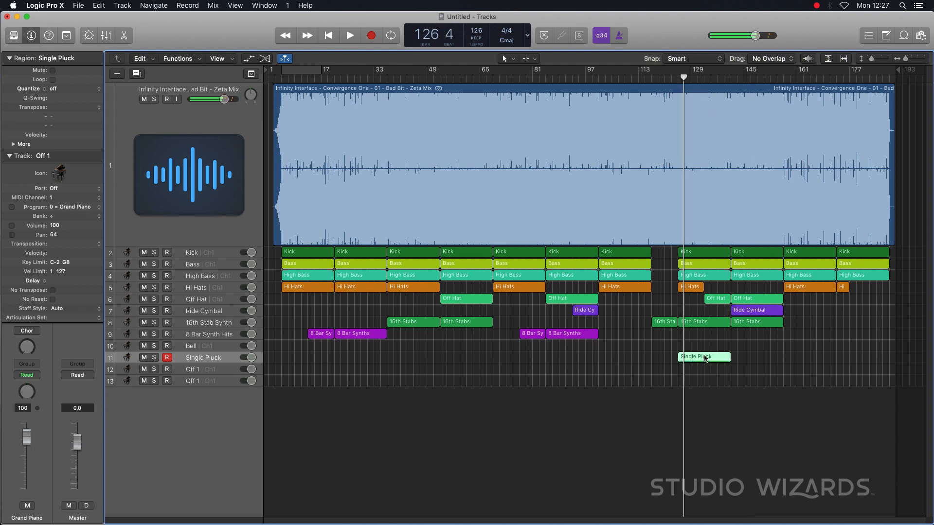
key("space")
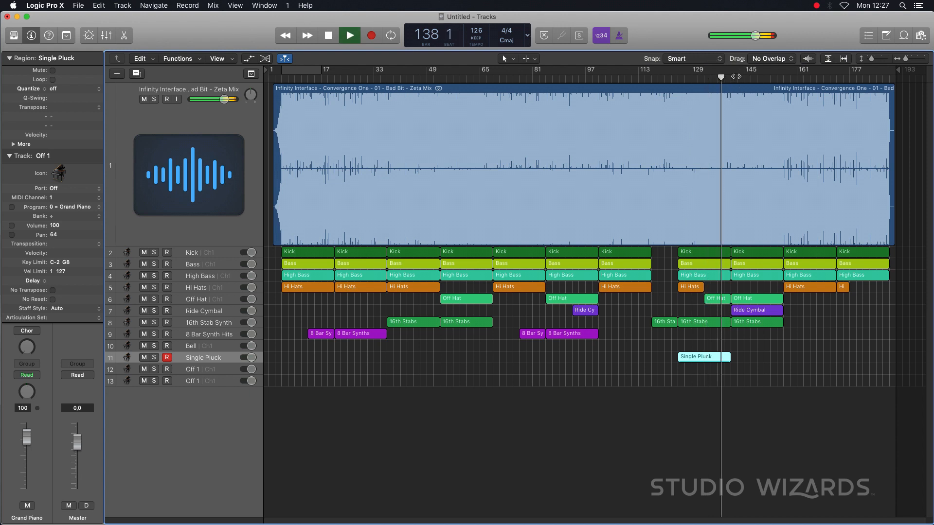
Listen around bars 141, 147 and 157 to check how far the single pluck continues.
key("space")
left_click(731, 77)
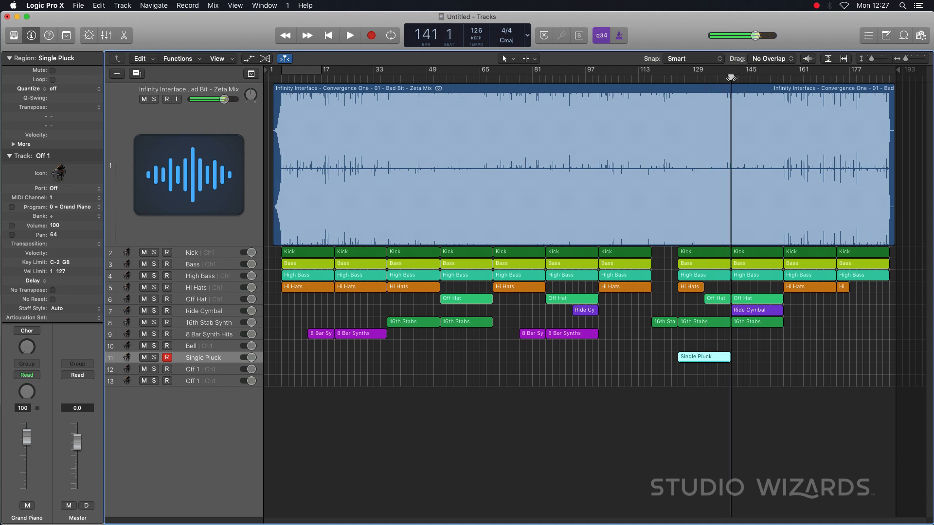
key("space")
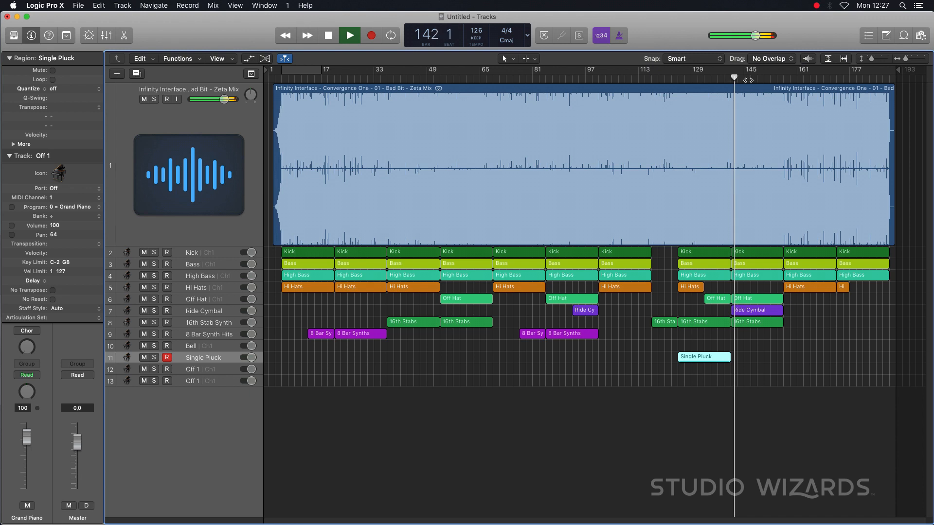
left_click(747, 78)
left_click(771, 78)
key("space")
left_click(783, 78)
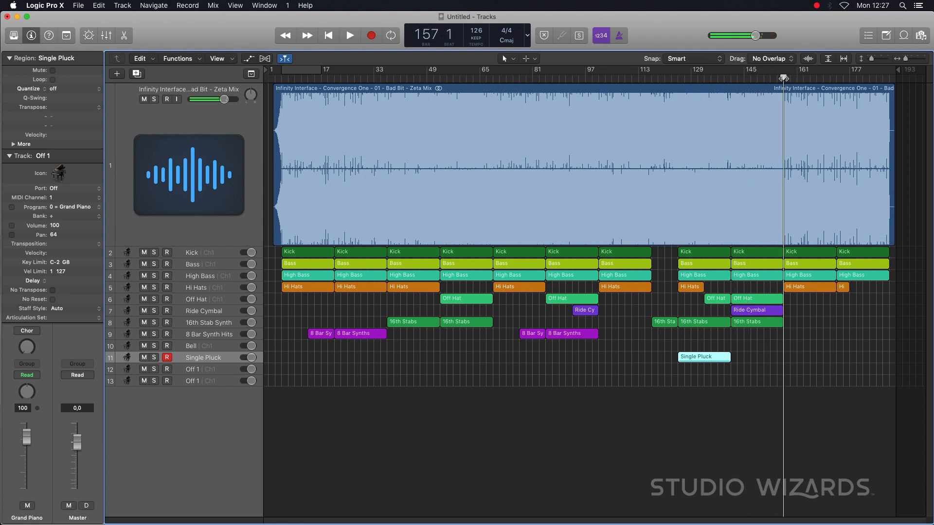
key("space")
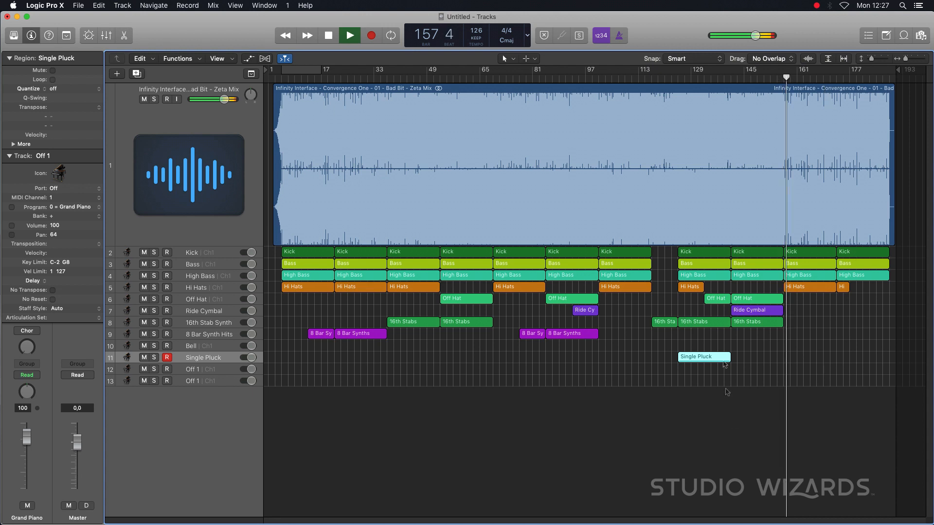
key("space")
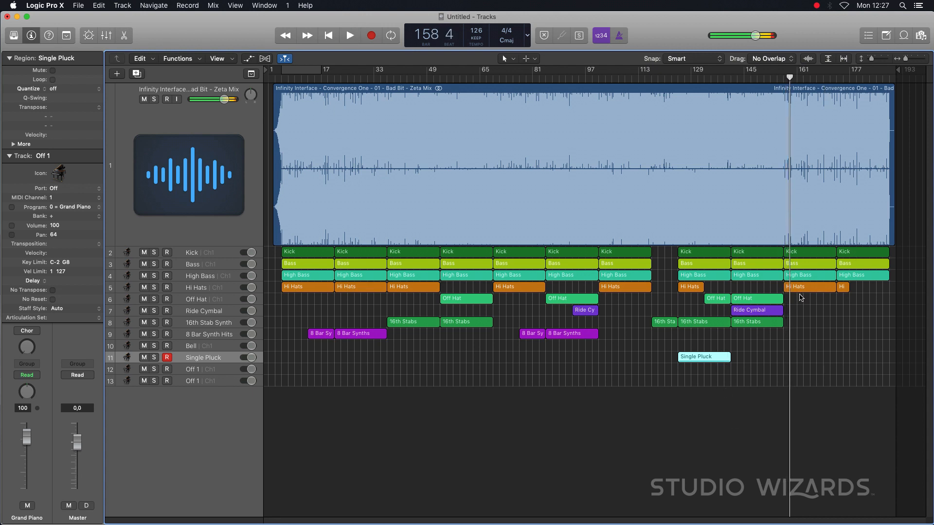
Check the pluck around bars 166 and 176 and copy the Single Pluck region to bars 141 and 157.
left_click(803, 78)
left_click(811, 78)
key("space")
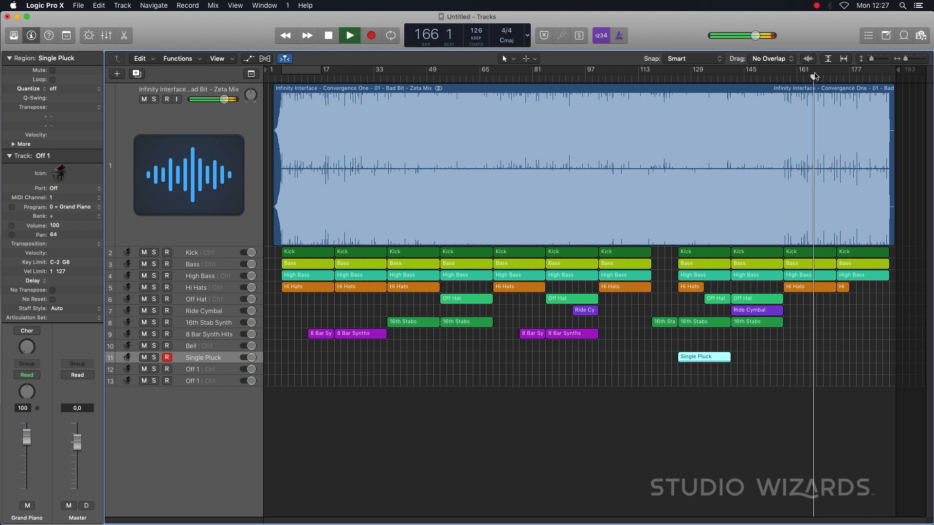
key("space")
left_click(840, 78)
left_click(846, 78)
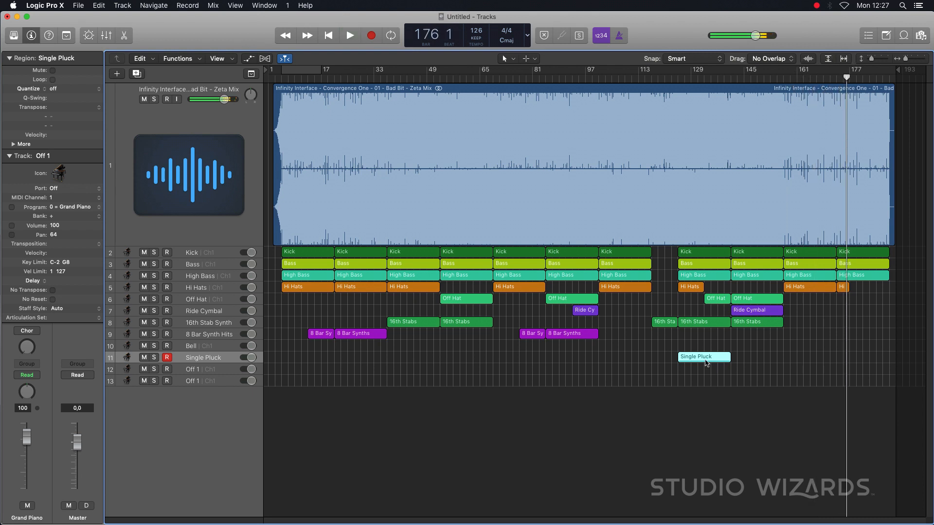
left_click_drag(701, 360, 806, 355)
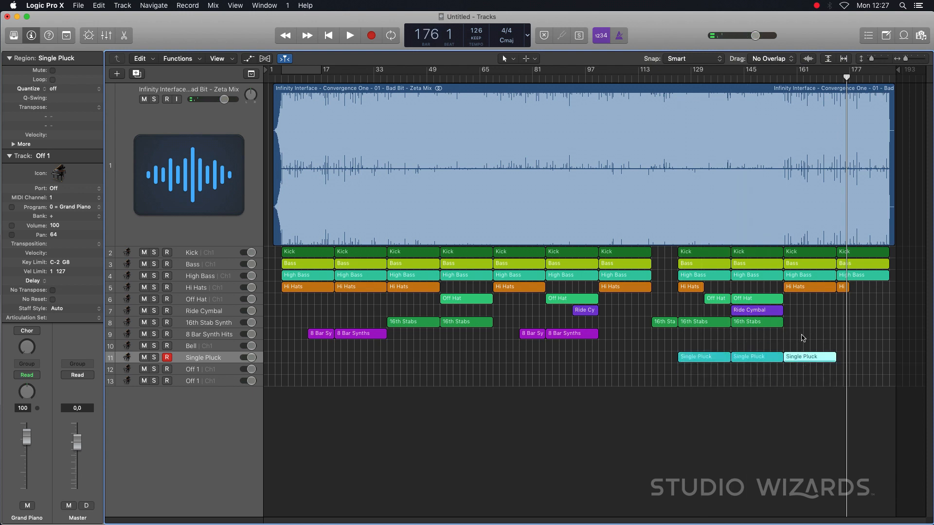
left_click(778, 340)
Copy a Single Pluck region to bar 85 and move the Single Pluck track above the Bell track.
double_click(606, 78)
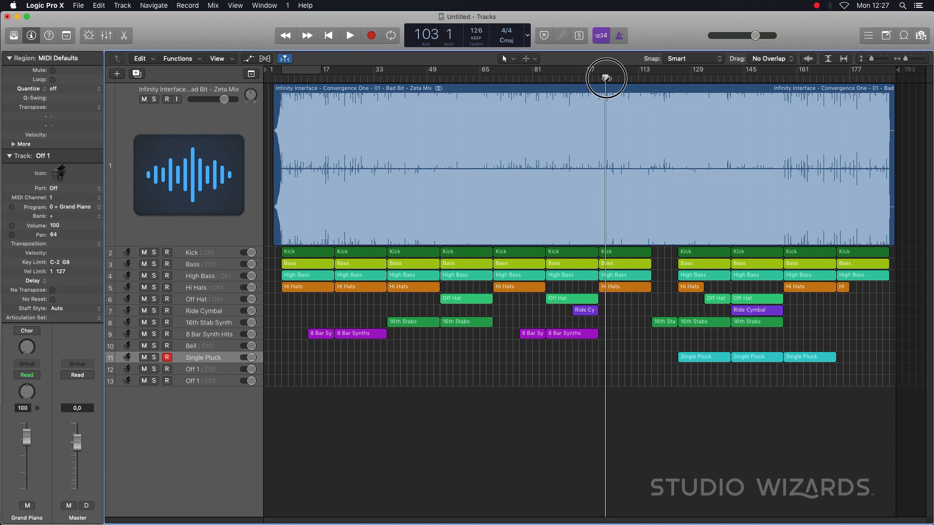
left_click(588, 78)
key("space")
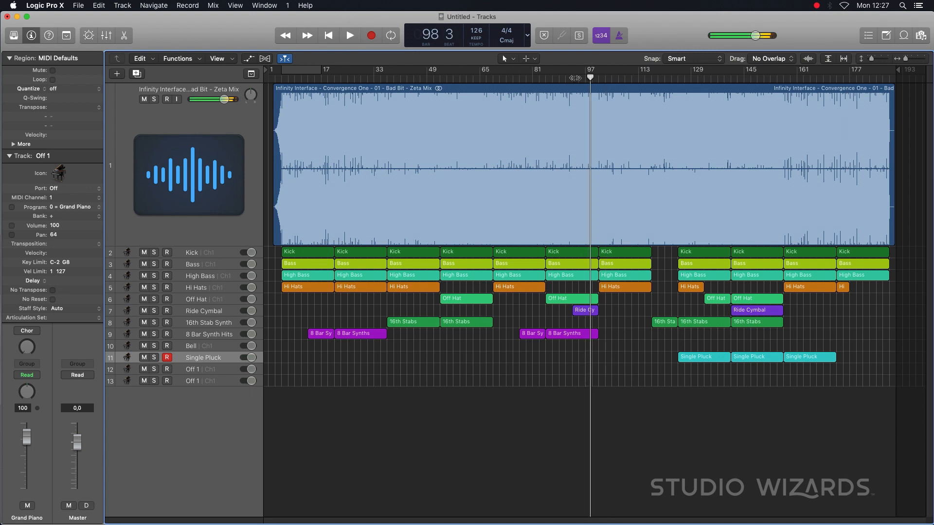
left_click_drag(707, 357, 574, 358)
key("shift+space")
key("space")
left_click(366, 366)
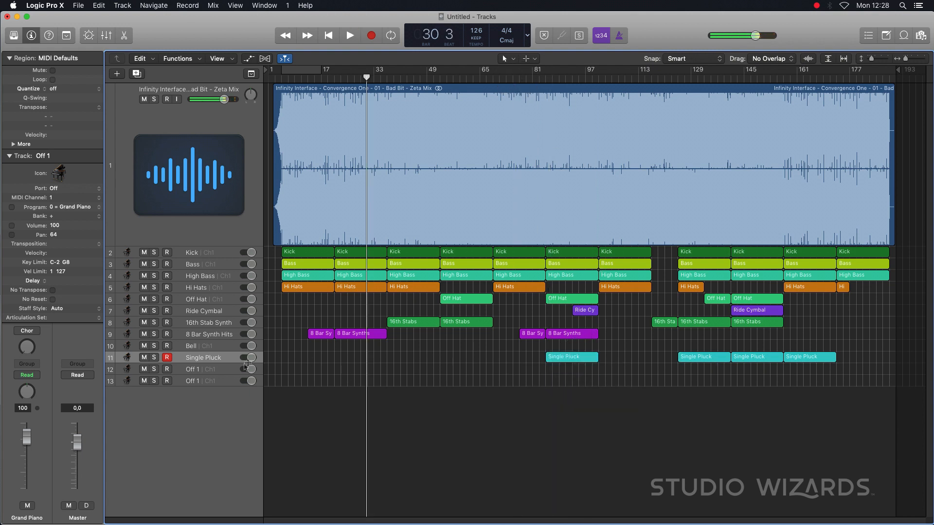
left_click_drag(202, 361, 204, 345)
left_click(468, 373)
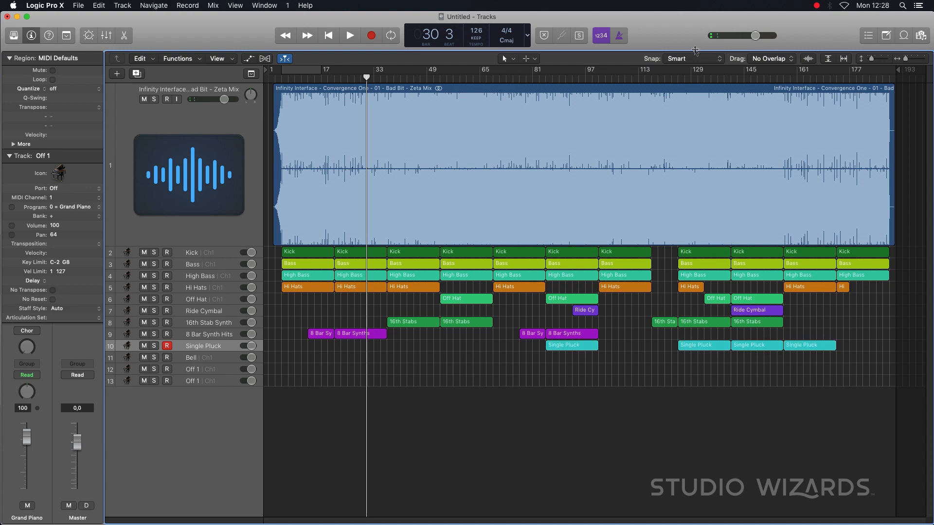
Listen around bars 144 and 40 and add 16-bar blue Bell regions at bars 37 and 53.
left_click(710, 78)
key("space")
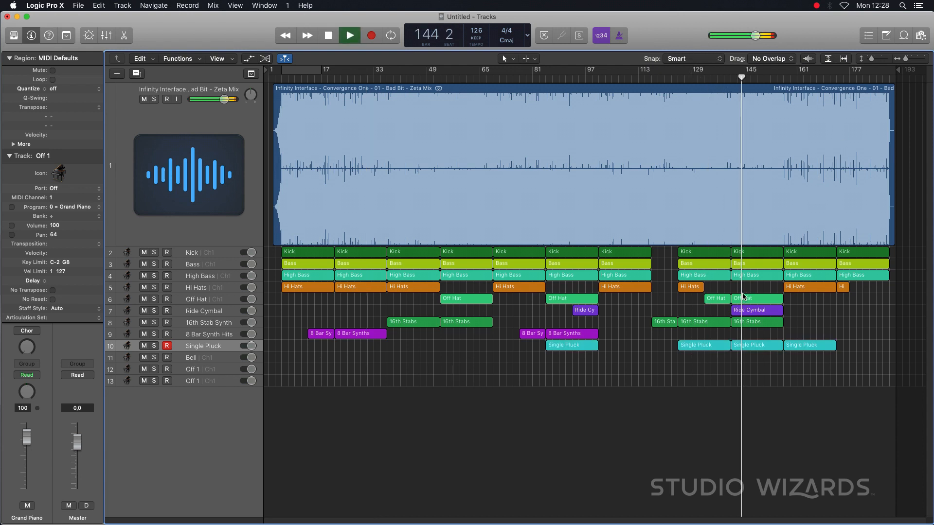
key("space")
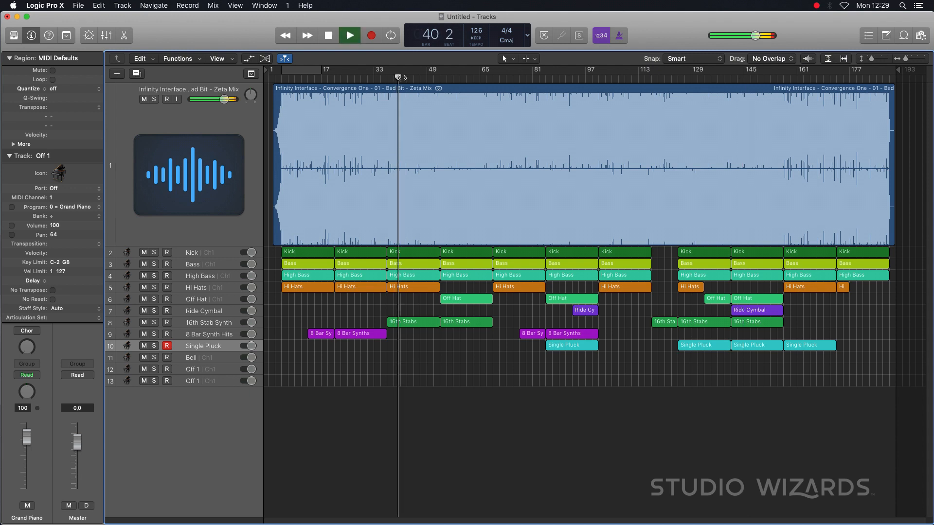
key("space")
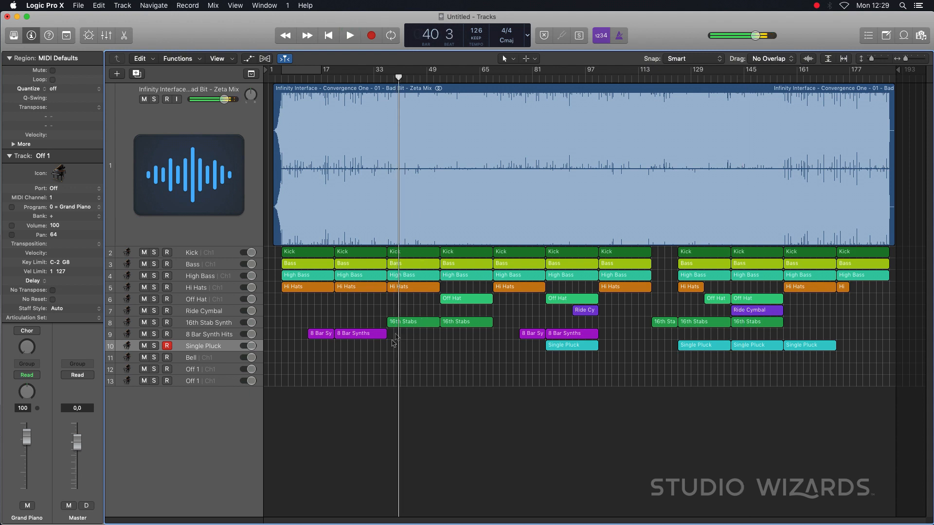
left_click_drag(417, 323, 459, 359)
key("space")
left_click(406, 358)
key("space")
Listen around bars 69 and 86 to check whether the bell plays there.
left_click(491, 78)
key("space")
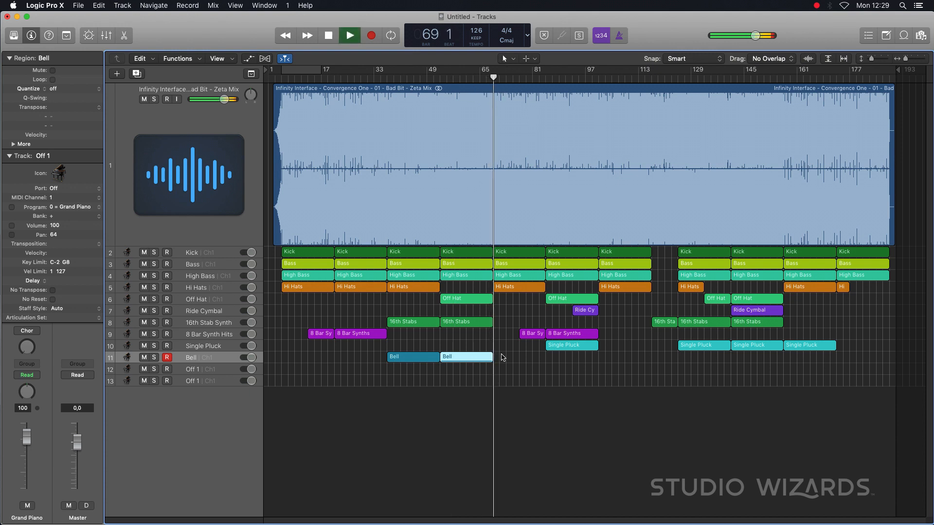
key("space")
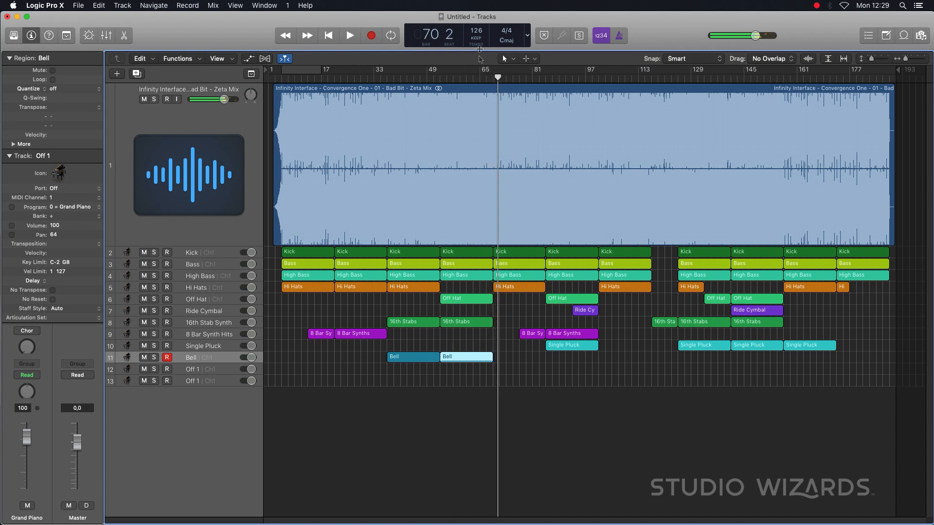
left_click(398, 79)
left_click(555, 78)
key("space")
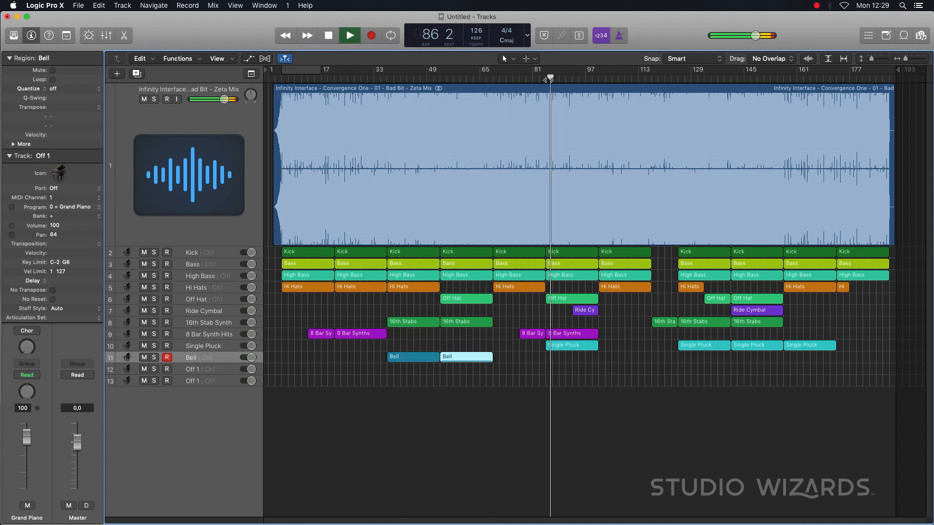
Listen around bar 53 and copy the Single Pluck region at bar 85 to bar 53.
left_click(389, 79)
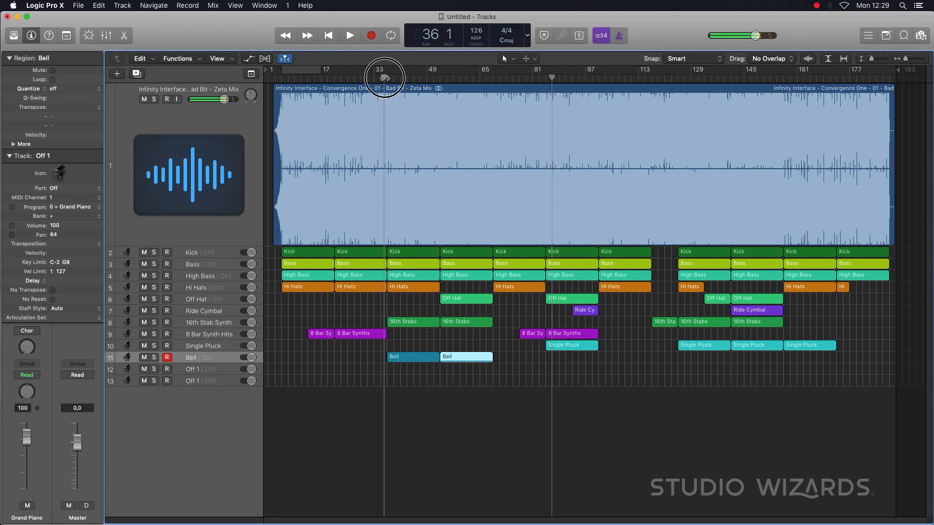
left_click(441, 78)
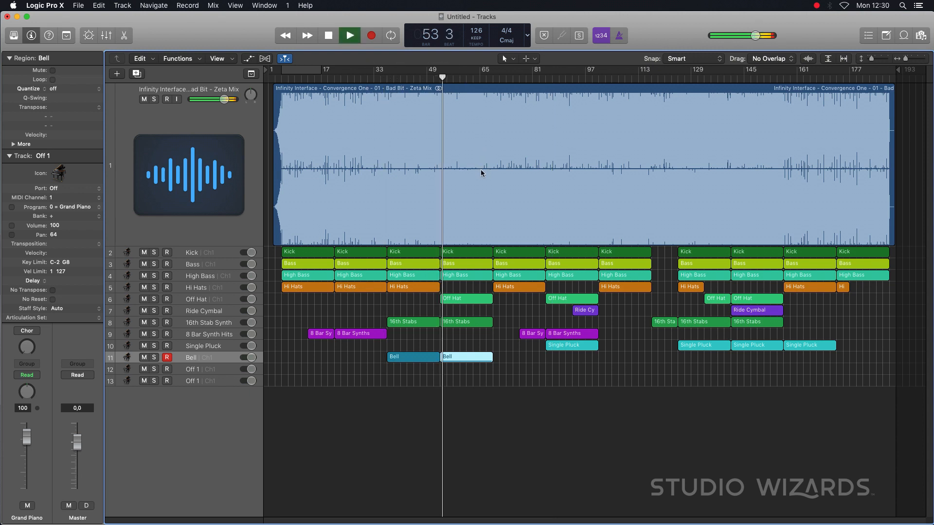
key("space")
left_click(552, 377)
left_click_drag(574, 346, 466, 354)
left_click(517, 368)
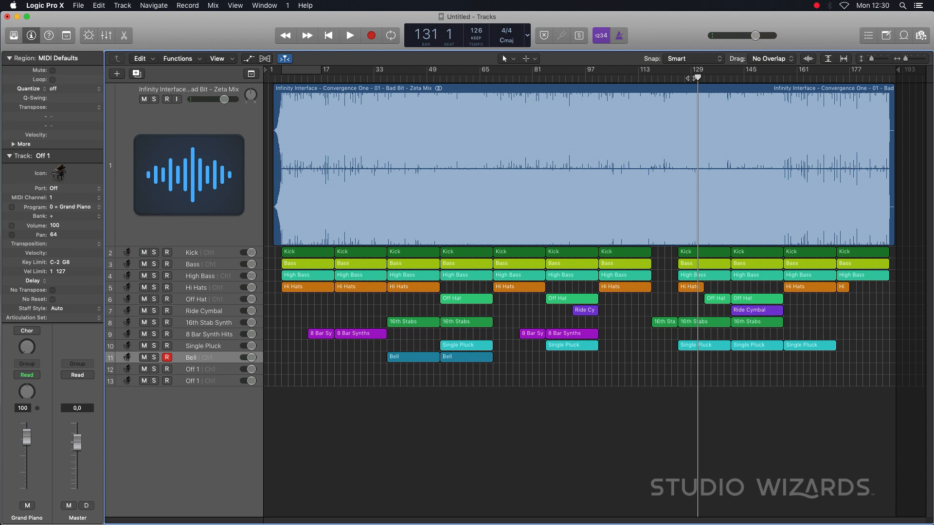
Listen around bar 136, add a track below 16th Stab Synth and name it 16th Rhythm Synth.
double_click(691, 78)
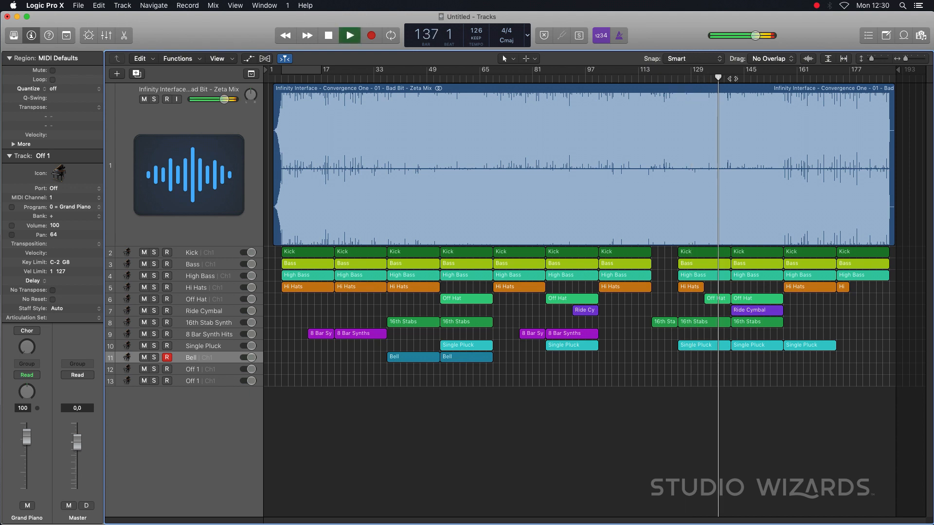
key("space")
double_click(713, 78)
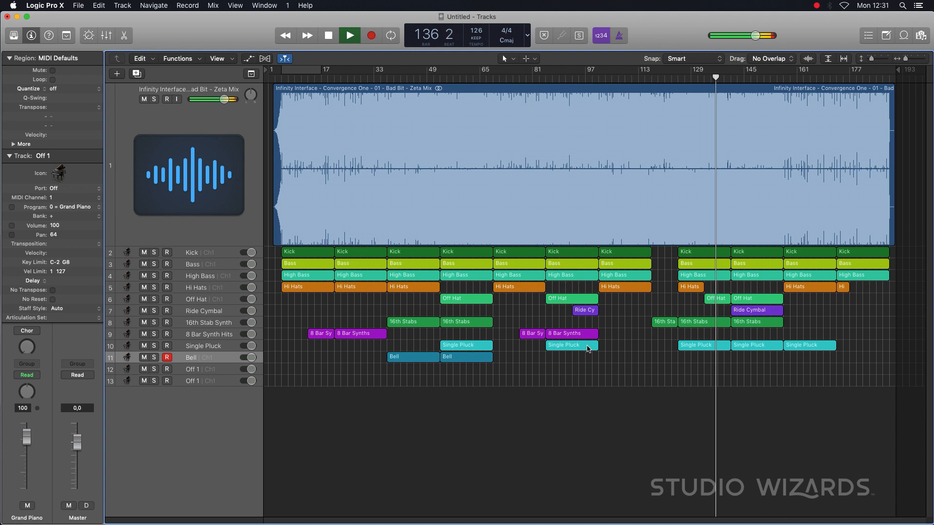
key("space")
left_click(137, 74)
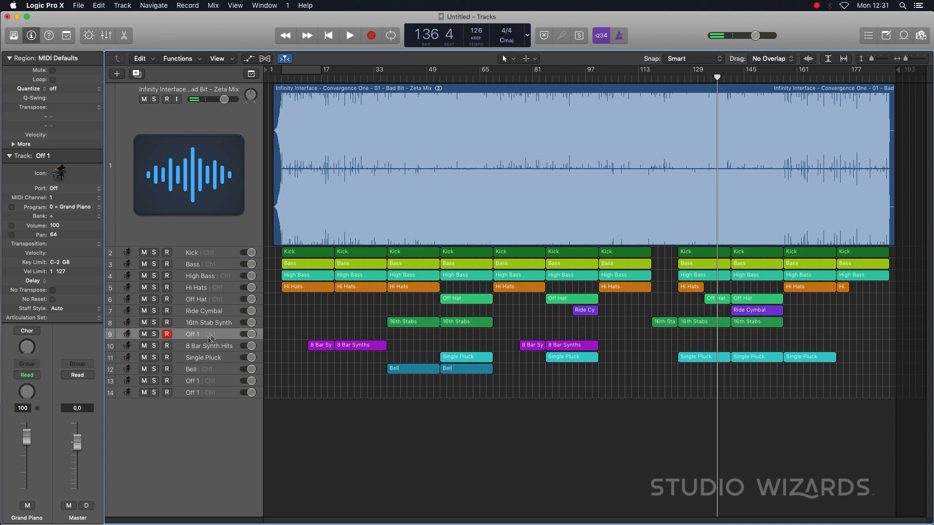
double_click(191, 335)
type("16th Rhythm Synth")
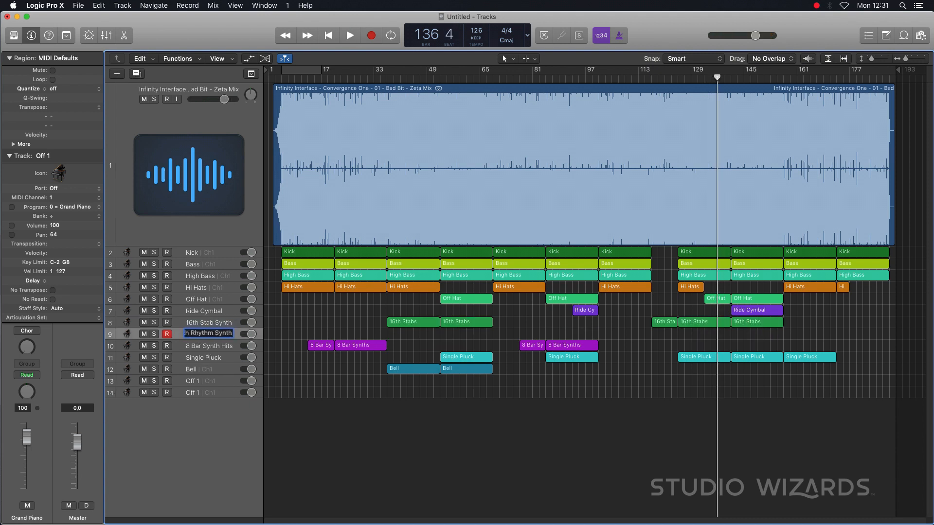
key("Return")
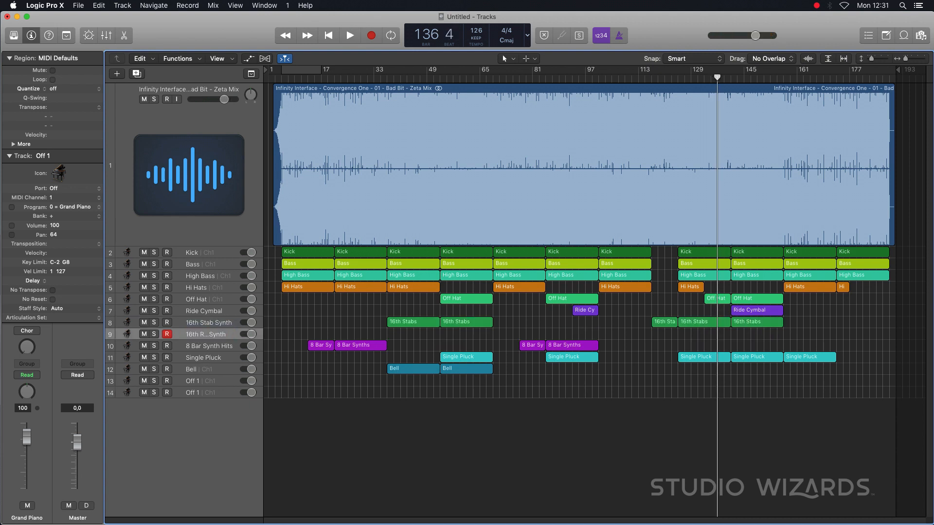
Copy the 16th Stabs region at bar 125 to the 16th Rhythm Synth track, listen around bar 130, and trim its start to bar 129.
left_click_drag(700, 323, 700, 335)
double_click(695, 76)
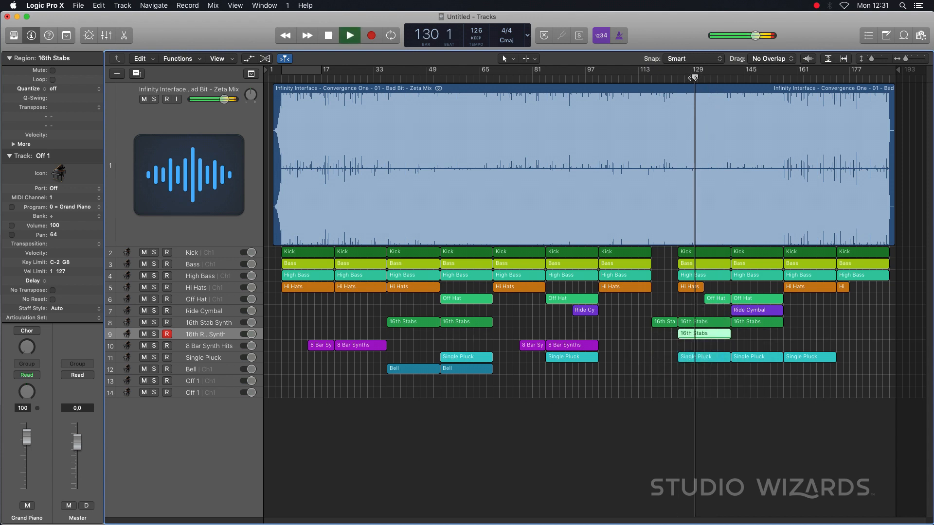
key("space")
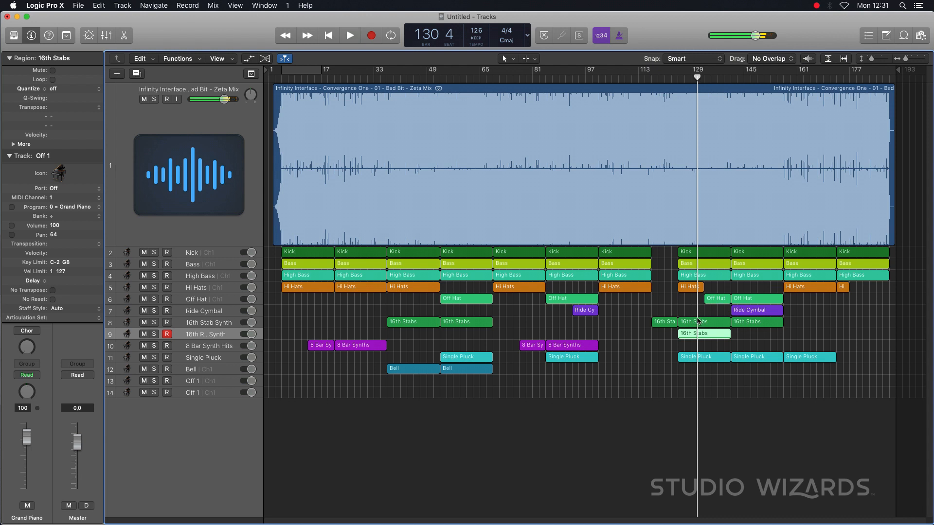
key("space")
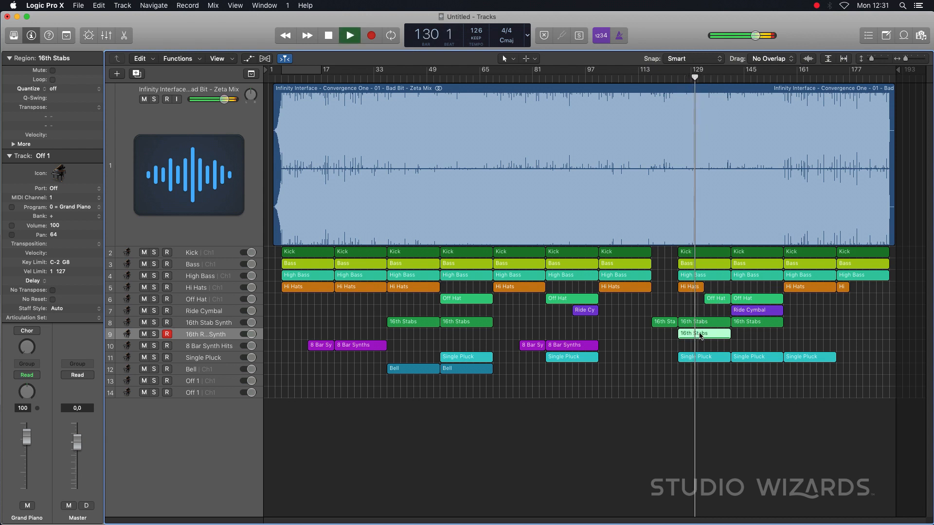
key("space")
left_click_drag(694, 341, 729, 335)
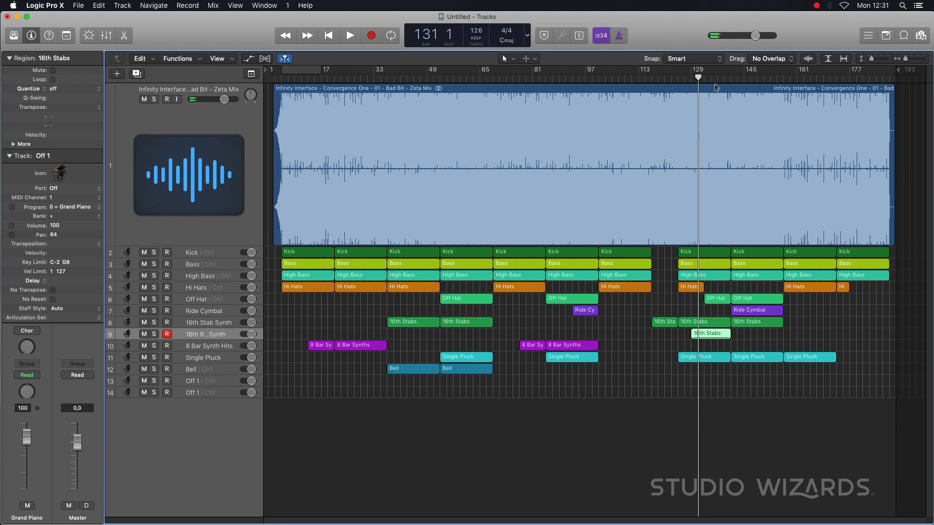
Listen around bar 141 and add a 16-bar copy of the 16th Stabs region at bar 141 on the 16th Rhythm Synth track.
key("space")
key("space")
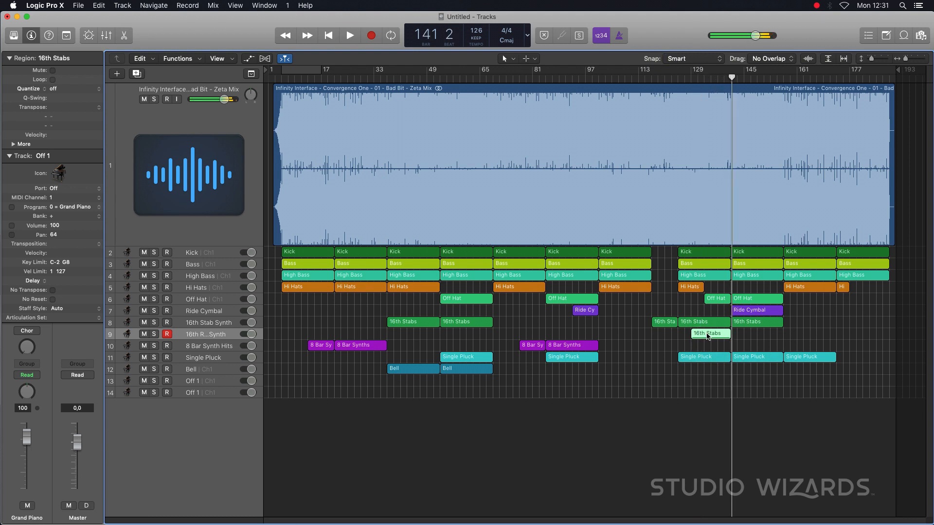
left_click_drag(708, 337, 784, 334)
left_click(704, 339)
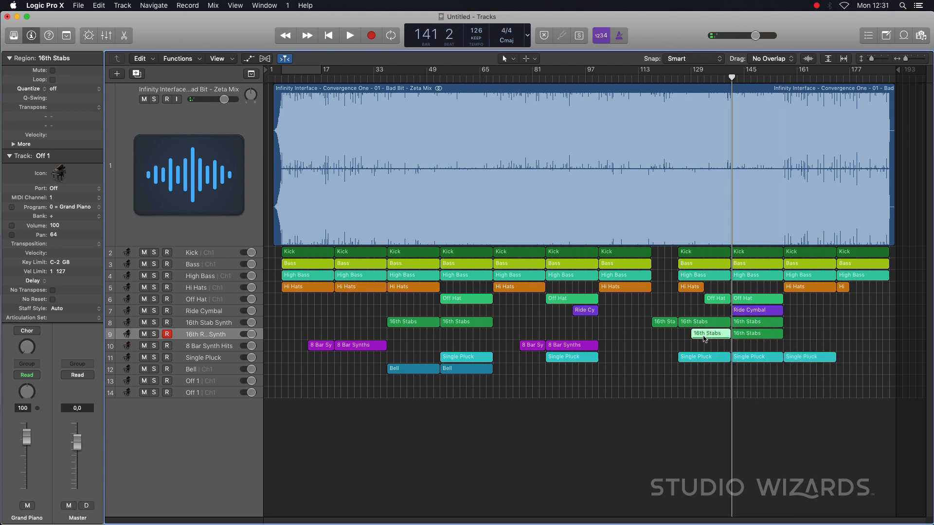
Split the 16th Rhythm Synth track's region at bar 129 into two pieces at bar 133.
left_click_drag(712, 337, 705, 337)
key("t")
key("t")
Colour the 4-bar piece at bar 129 on the 16th Rhythm Synth track the darkest green.
left_click(698, 334)
key("alt+c")
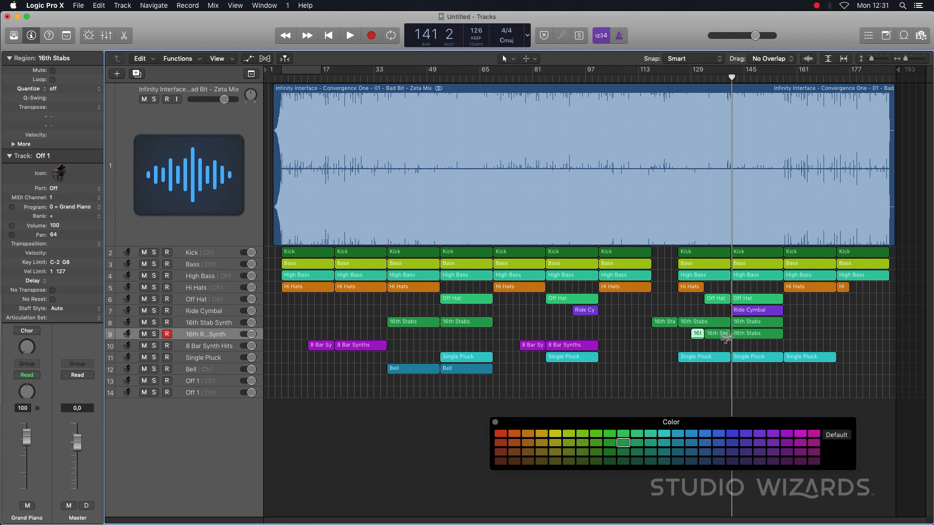
left_click(625, 455)
key("alt+c")
left_click(629, 341)
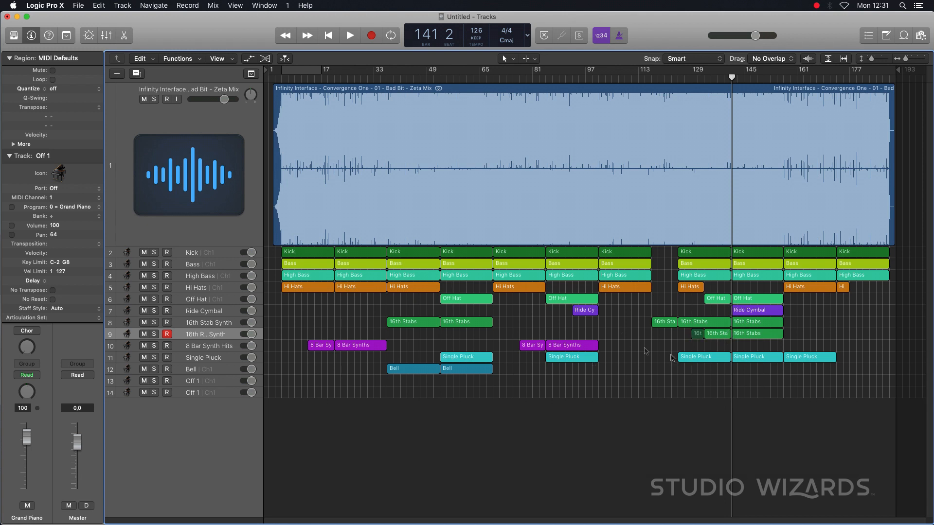
left_click(699, 336)
key("alt+c")
left_click(627, 461)
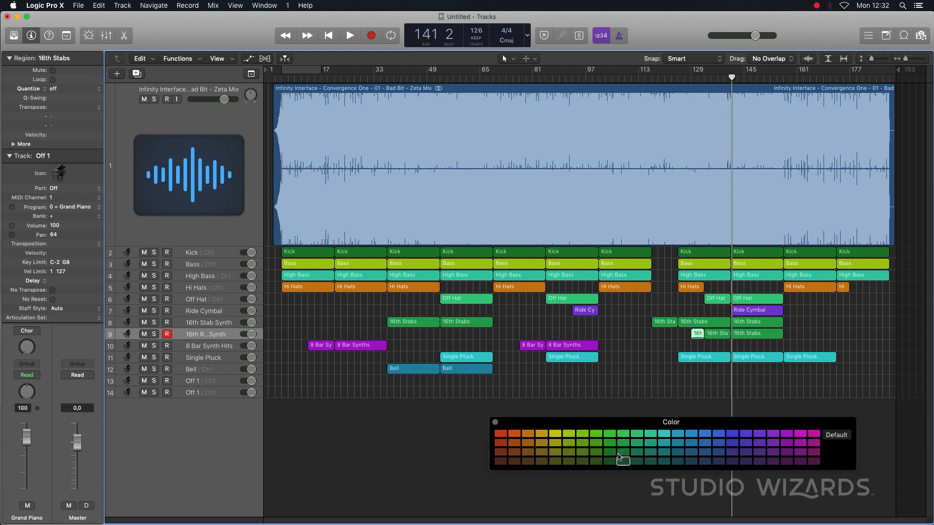
left_click(496, 422)
left_click(654, 344)
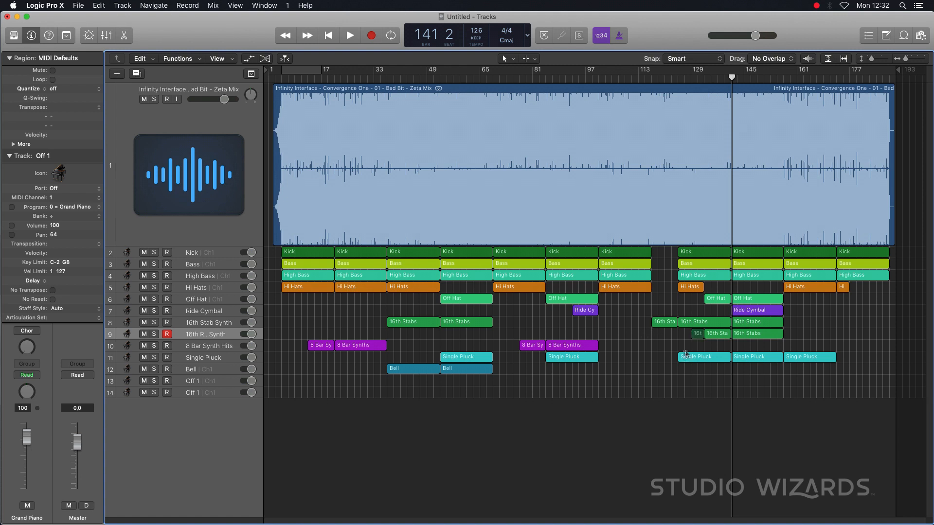
Listen from bar 129 to 133 to check the rhythm synth's entry, and move the playhead back to bar 121.
left_click(691, 77)
key("space")
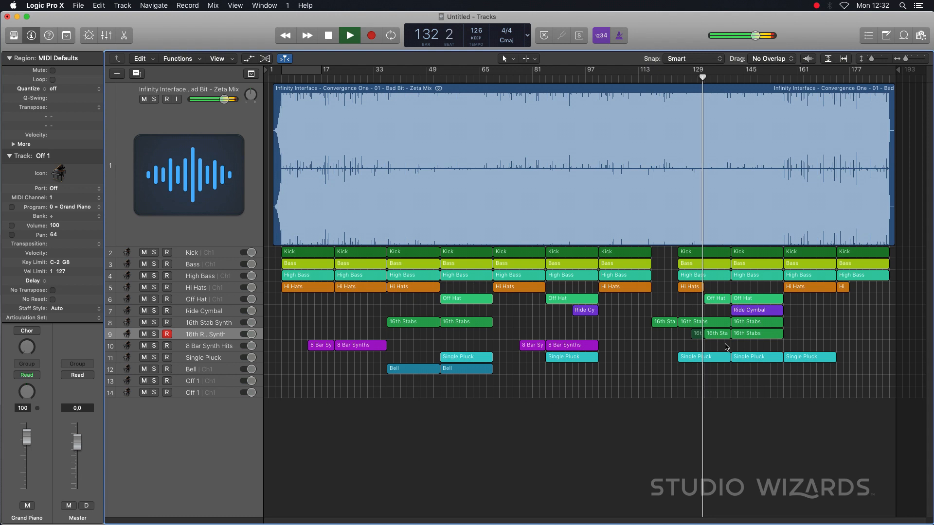
key("space")
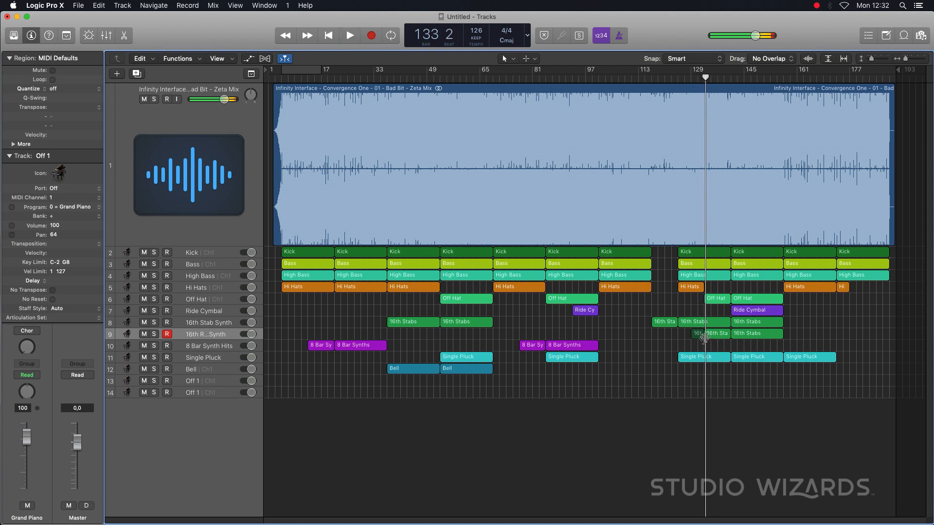
left_click_drag(706, 346, 664, 358)
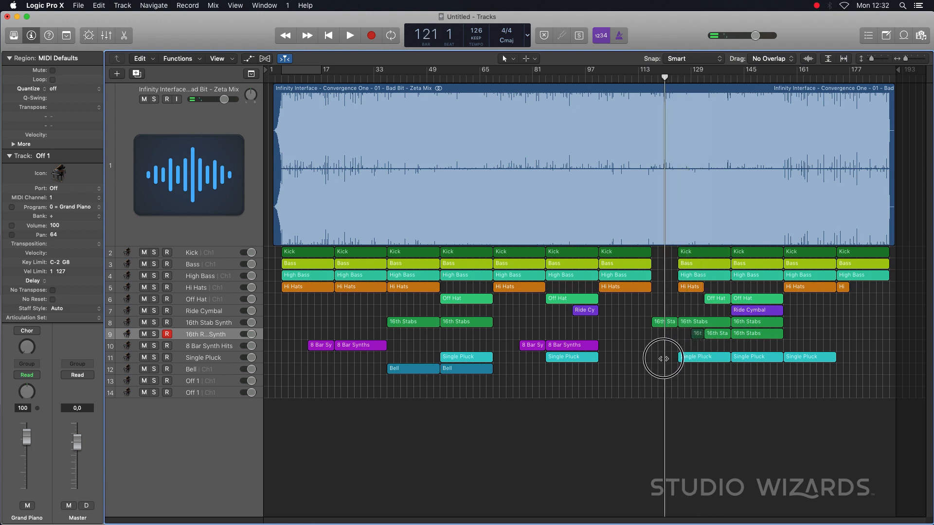
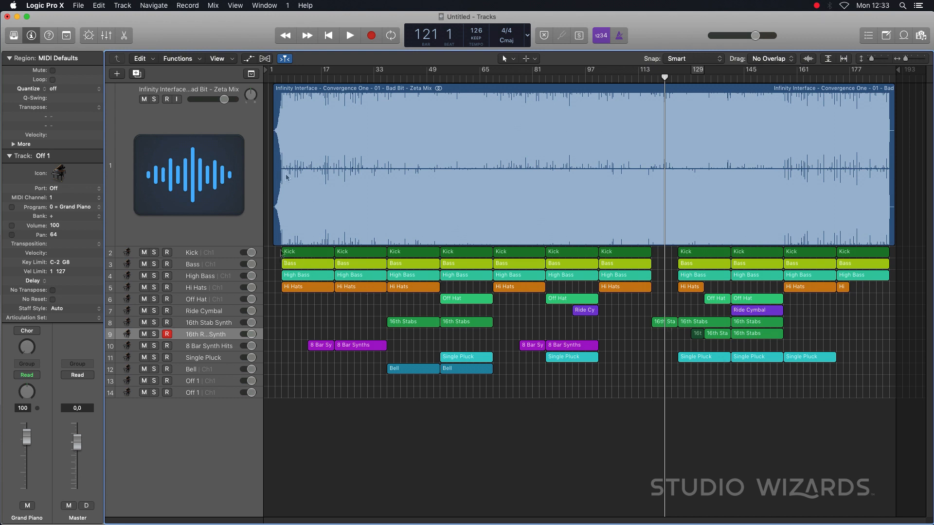
Listen around bars 98 and 63 and copy the 16-bar 16th Rhythm Synth region at bar 141 to bars 69 and 85.
left_click(284, 78)
left_click_drag(285, 78, 879, 102)
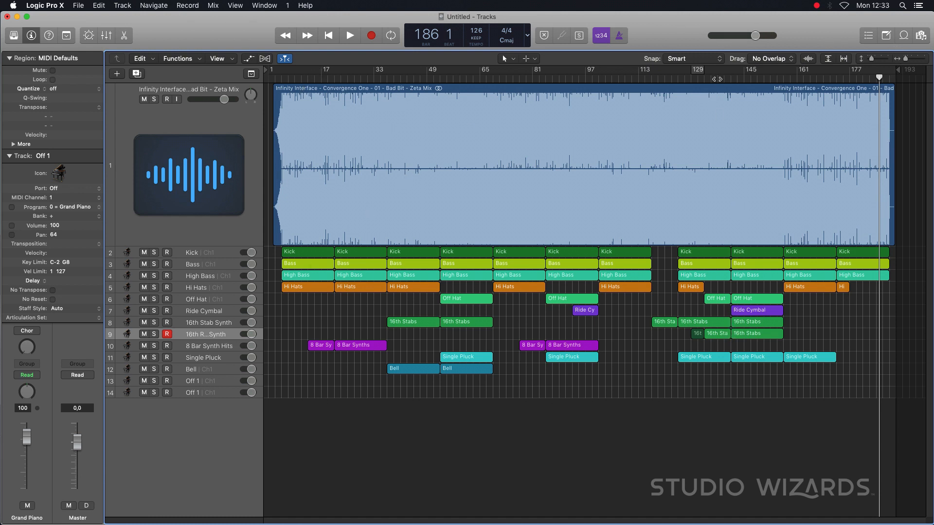
left_click(589, 78)
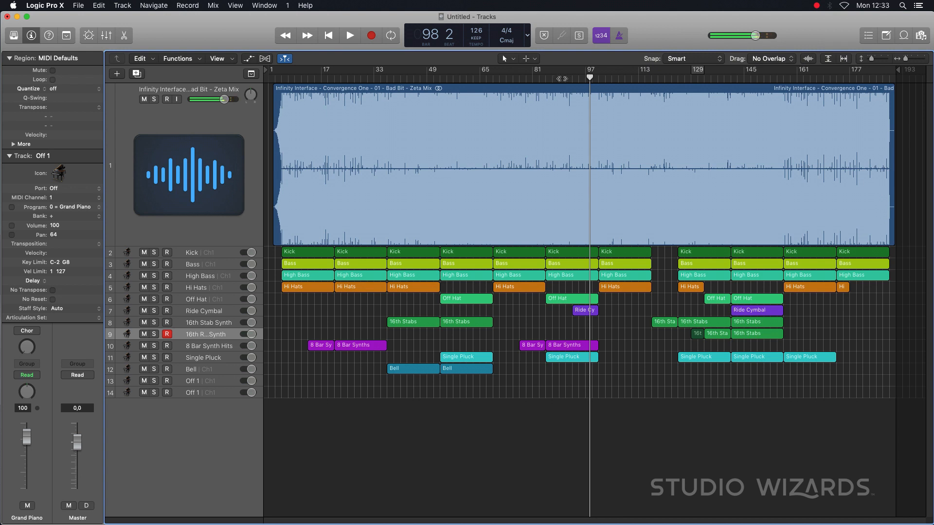
left_click_drag(562, 79, 529, 78)
left_click(510, 78)
left_click(494, 78)
left_click(474, 78)
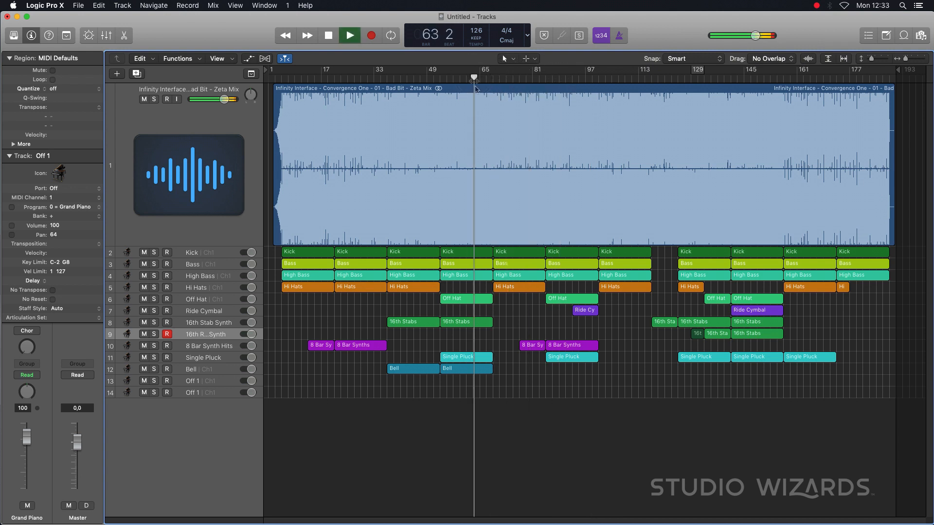
key("space")
left_click_drag(743, 336, 563, 334)
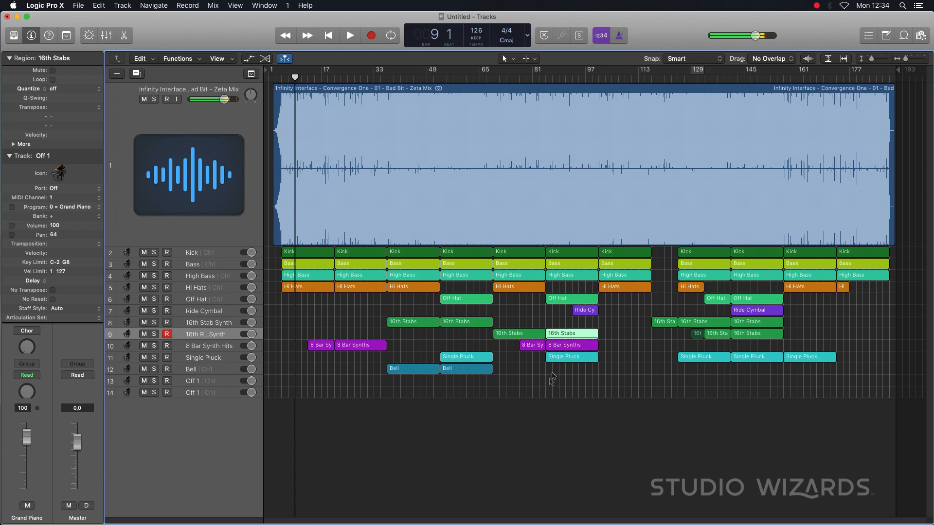
Recolour all regions on the 16th Stab Synth track dark yellow.
left_click(533, 320)
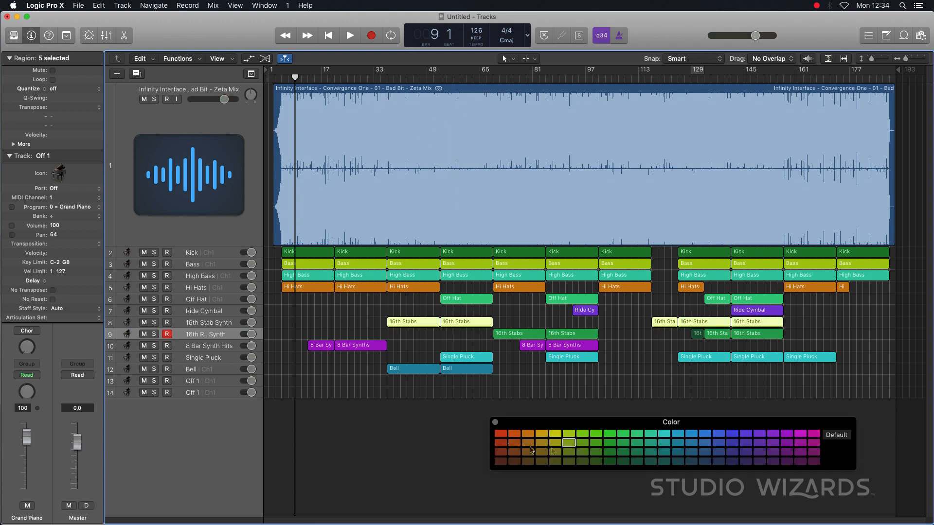
left_click(554, 443)
left_click(496, 423)
left_click(509, 389)
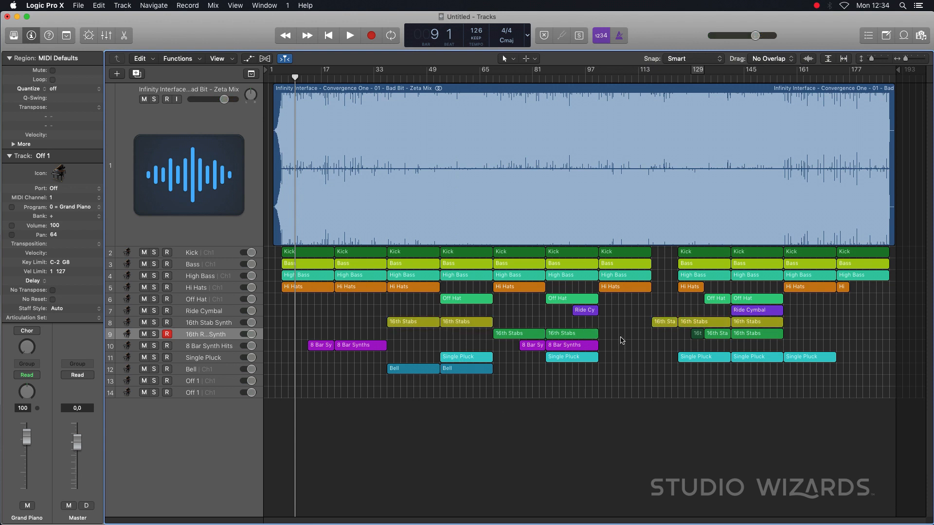
Listen around bars 8 and 25 to check for instruments that are not mapped yet.
left_click(294, 78)
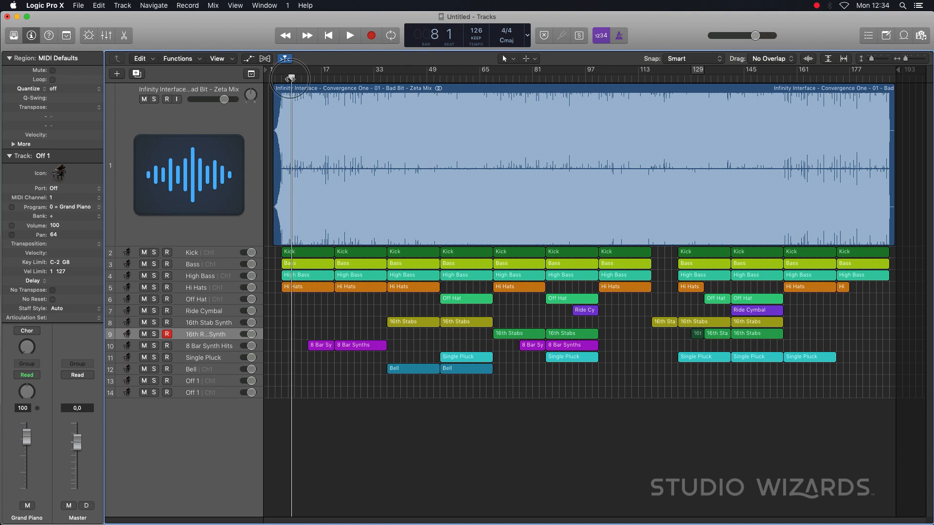
key("space")
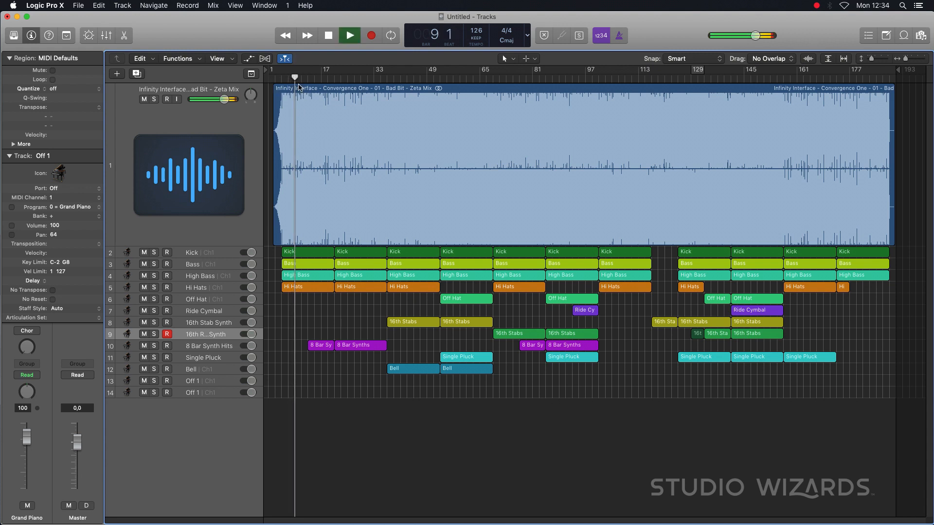
key("space")
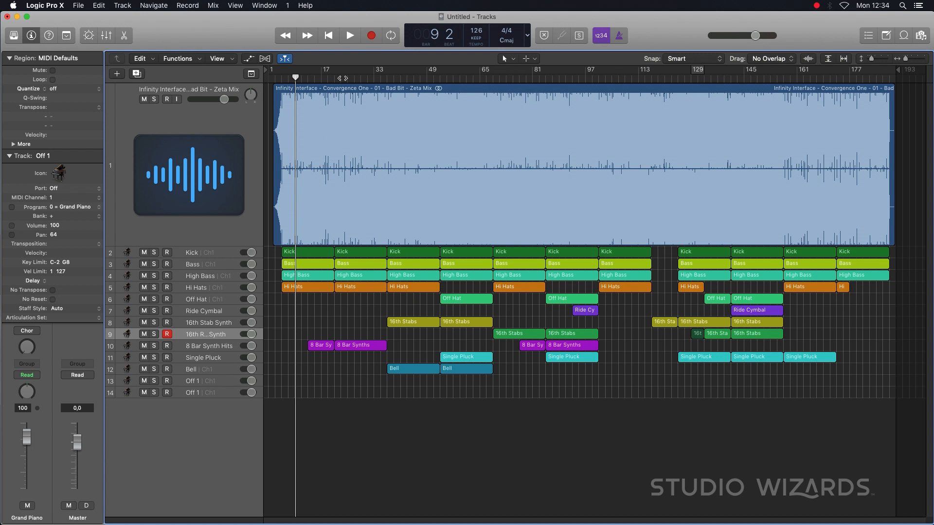
left_click(349, 77)
key("space")
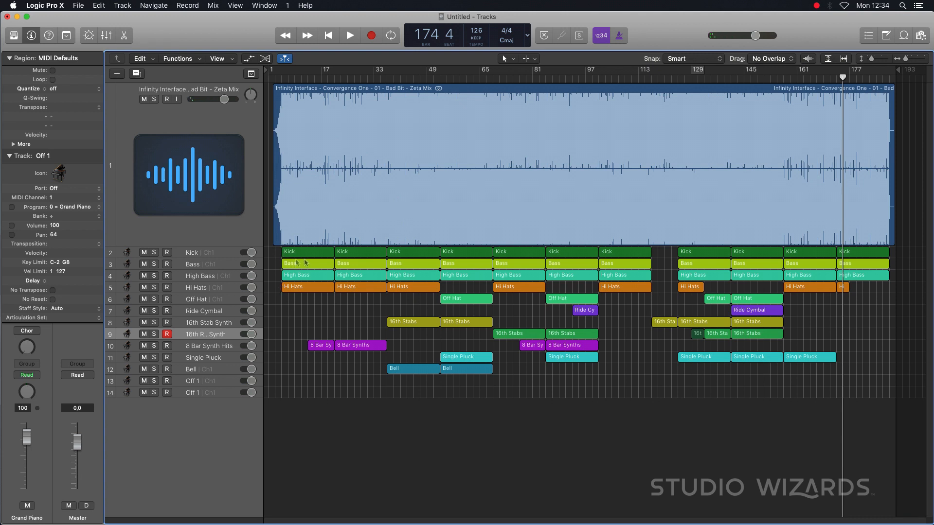
Duplicate the Bass track, name the new track Snare, and copy all the Bass regions onto it.
left_click(192, 267)
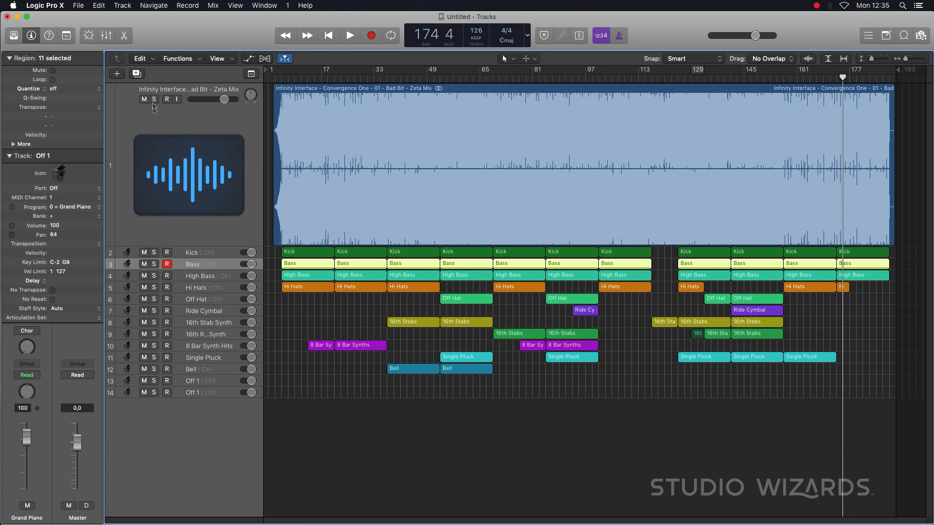
left_click(138, 76)
double_click(193, 277)
type("Snare")
key("Return")
left_click_drag(272, 270, 856, 278)
Colour all regions on the Snare track blue and rename them Snare.
key("alt+c")
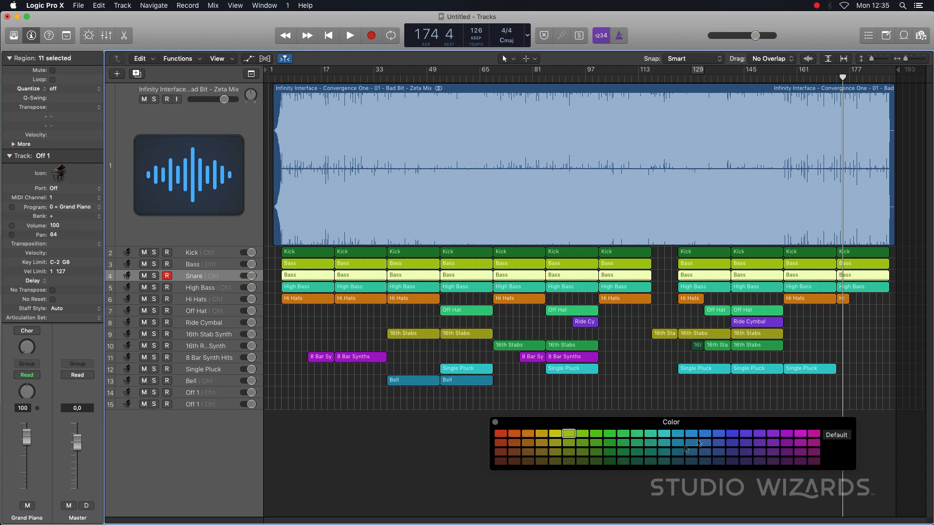
left_click(724, 444)
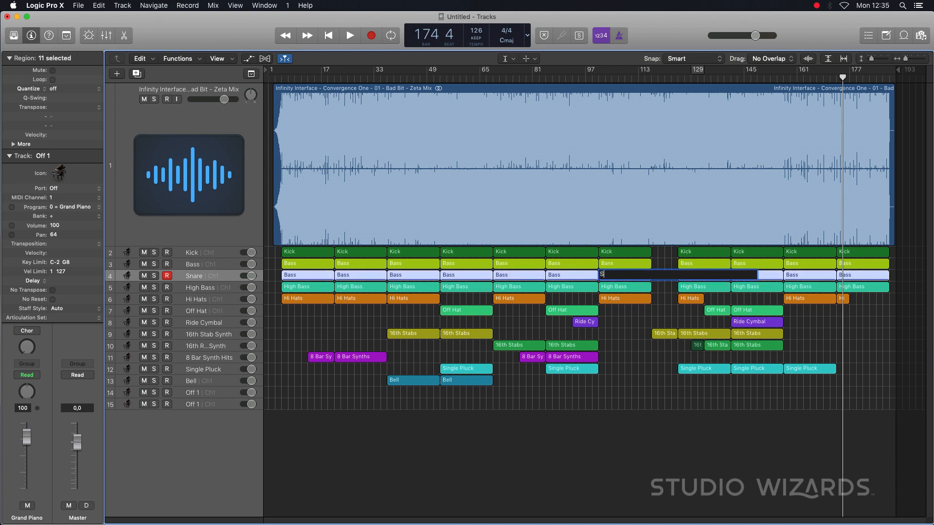
left_click(662, 279)
left_click(878, 65)
Listen around bars 121 and 118 and add an 8-bar Snare region in the gap at bar 117.
left_click(663, 78)
key("space")
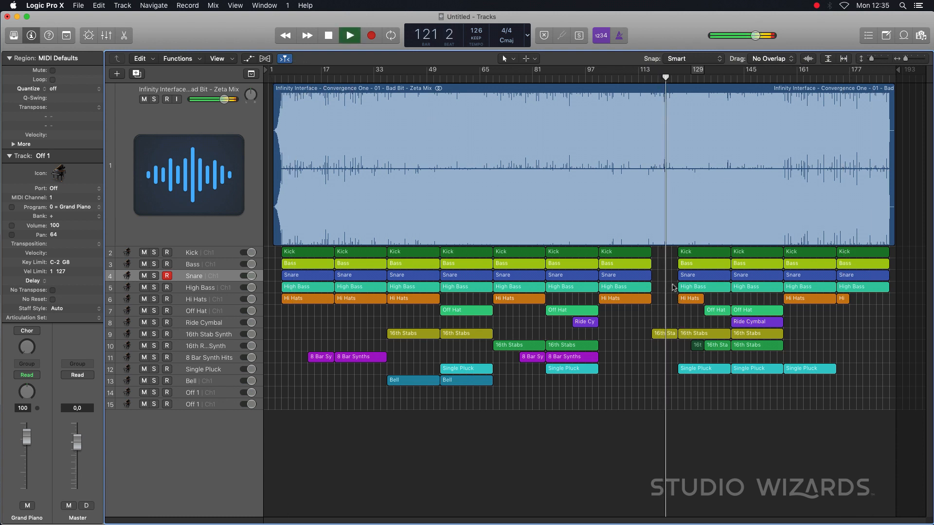
key("space")
left_click(656, 77)
key("space")
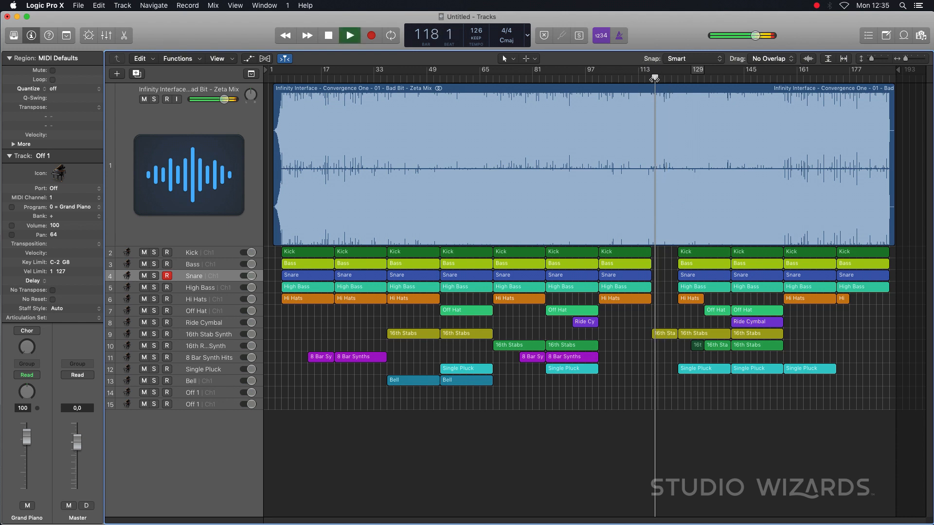
key("space")
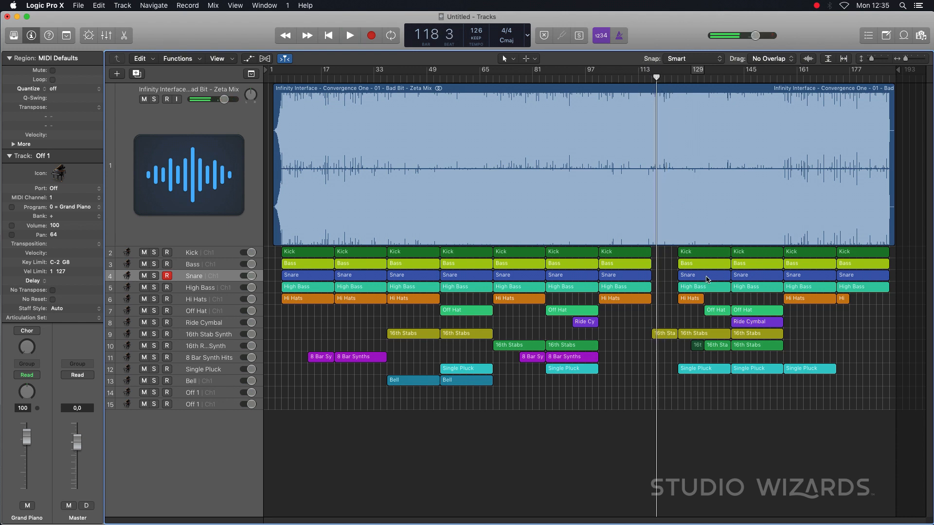
left_click_drag(865, 278, 654, 298)
scroll(653, 297, "left", 3)
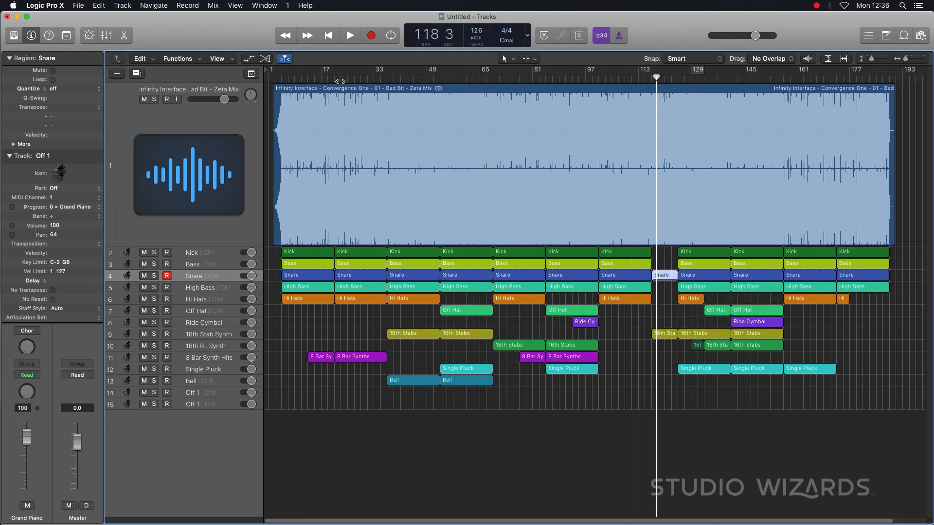
Listen around bar 31 and name the empty track below Bell Synth Swell.
left_click(364, 79)
key("space")
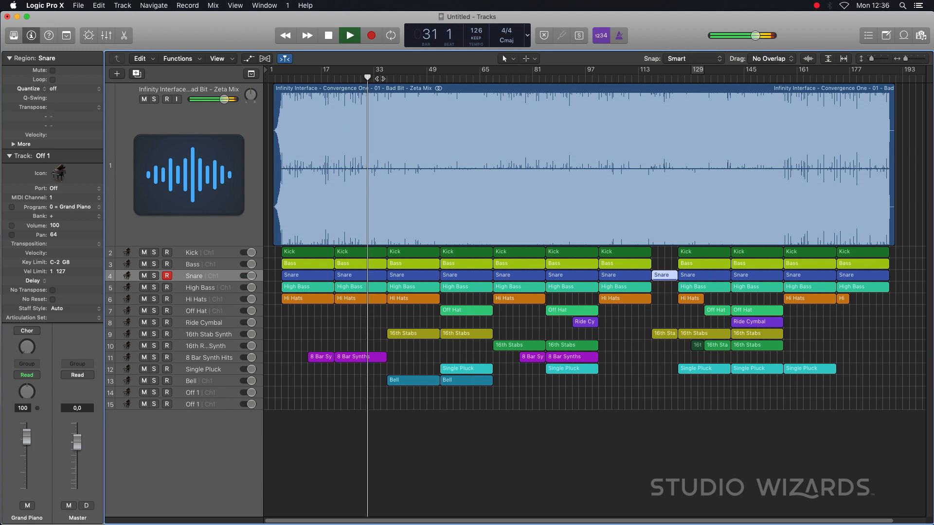
key("space")
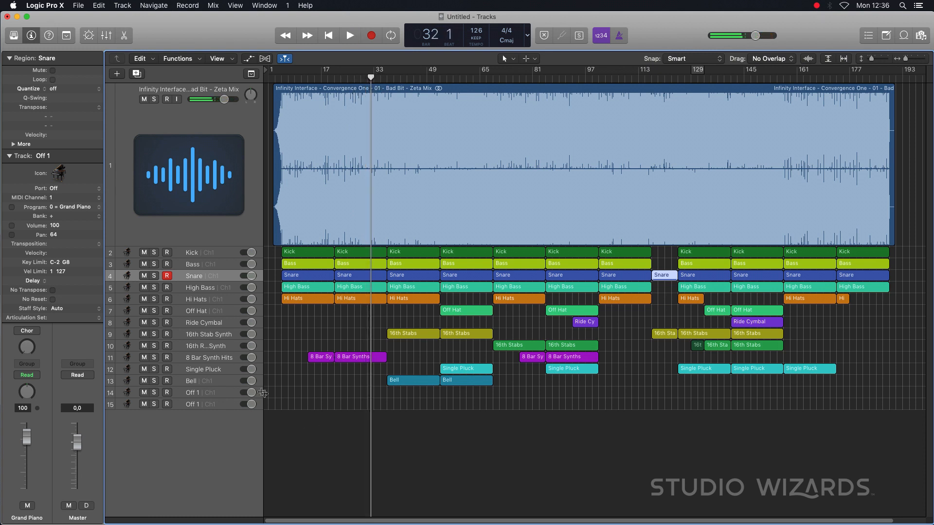
double_click(194, 392)
type("Synth Swell")
key("Return")
Copy the 8 Bar Synths region to the Synth Swell track as an 8-bar region at bar 29 and colour it yellow.
left_click_drag(356, 362, 385, 394)
key("space")
key("space")
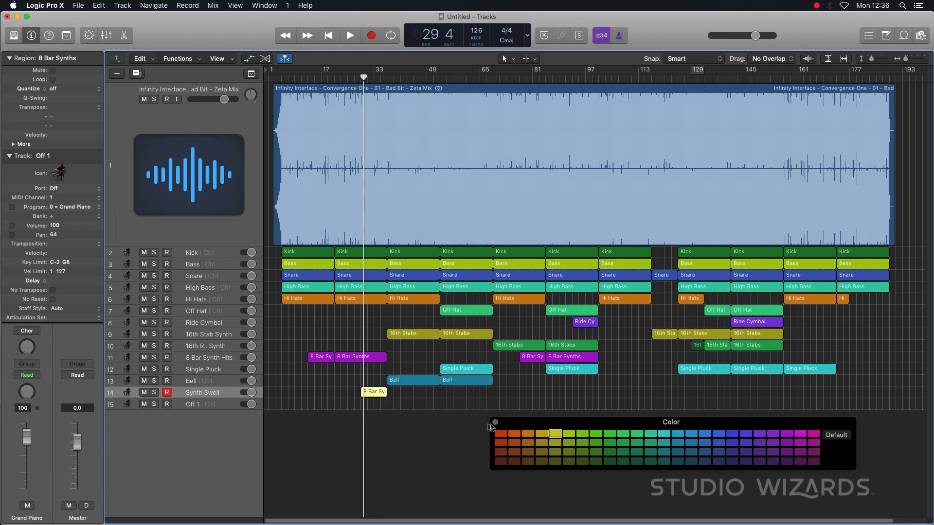
left_click(495, 422)
Rename the yellow region at bar 29 on the Synth Swell track to Synth Swell.
key("t")
key("x")
left_click(387, 392)
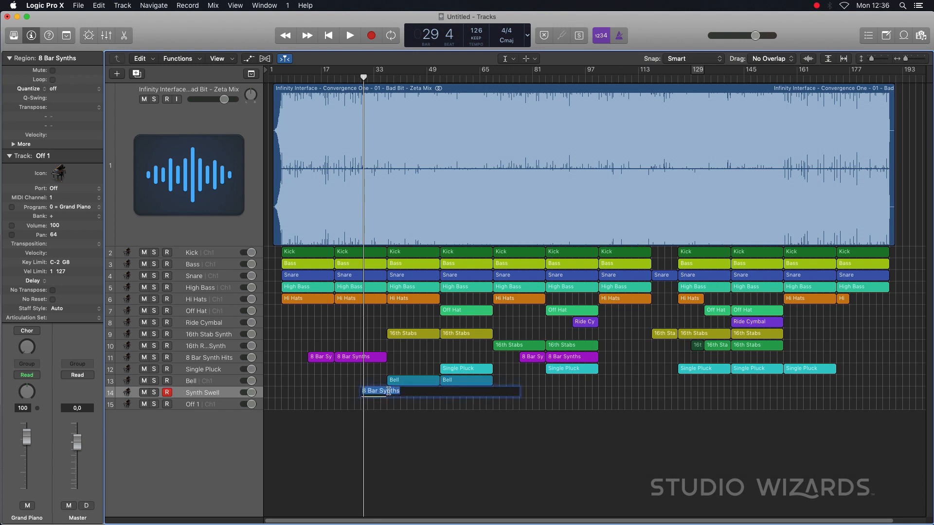
key("BackSpace")
key("Return")
Listen around bars 31, 43 and 101 and copy the 8-bar Synth Swell region to bar 101.
key("space")
key("t")
left_click(419, 204)
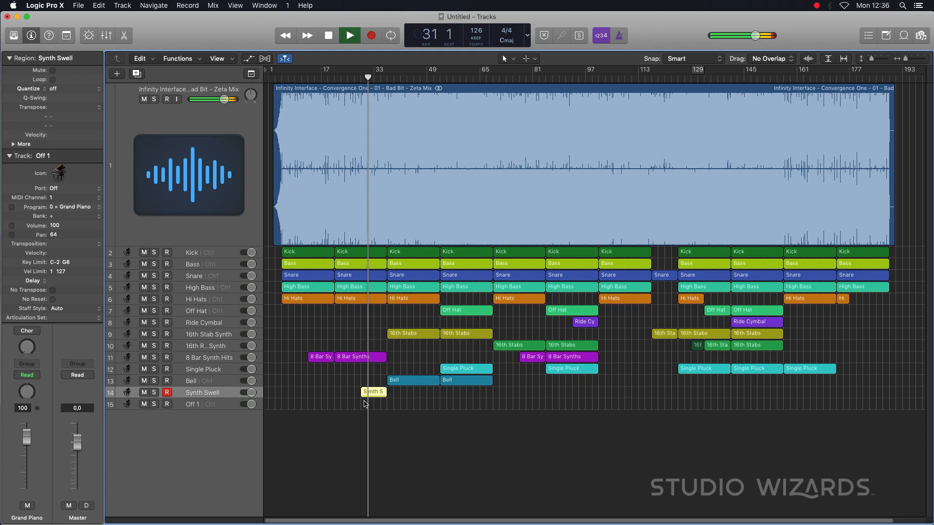
double_click(407, 77)
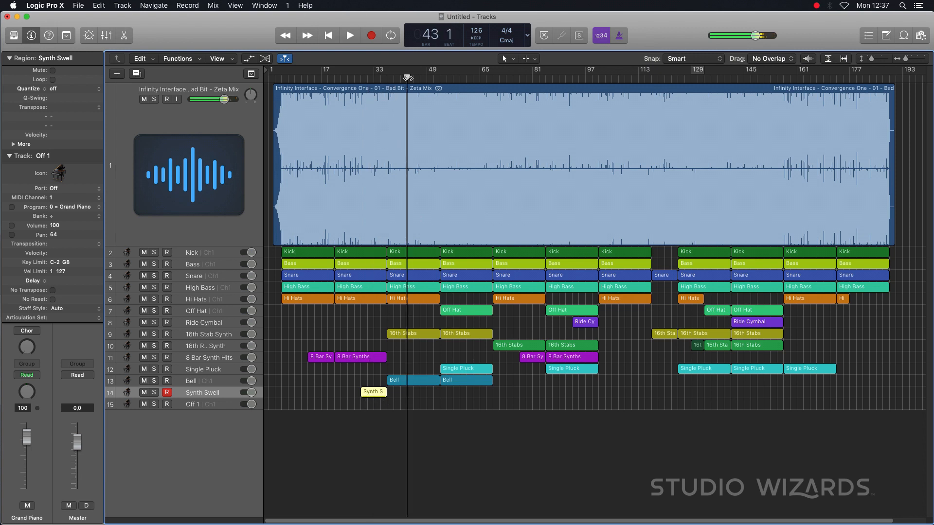
double_click(420, 78)
left_click(599, 78)
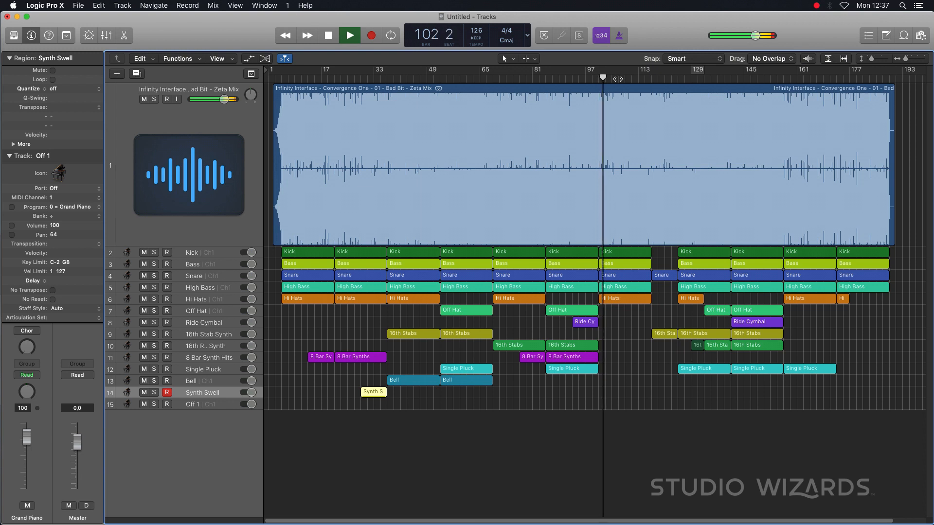
key("space")
double_click(374, 78)
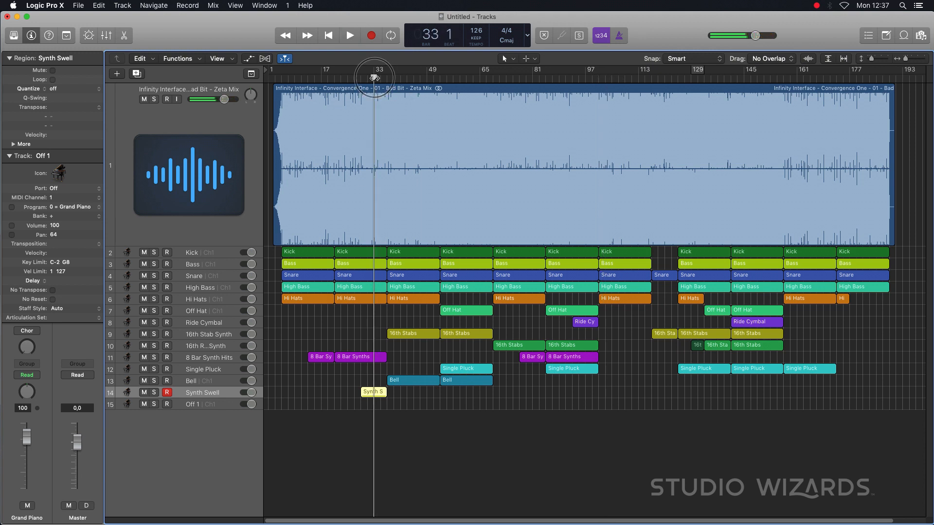
left_click(601, 77)
key("space")
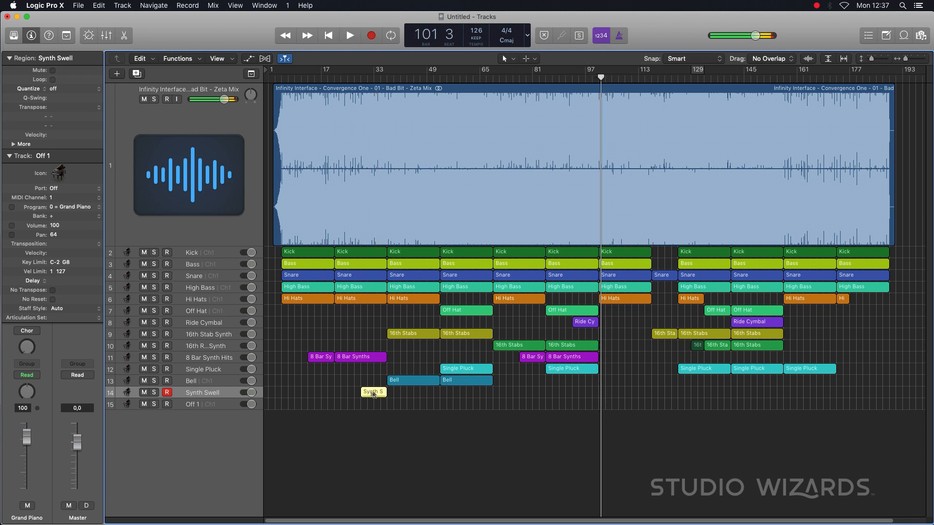
left_click_drag(375, 393, 613, 394)
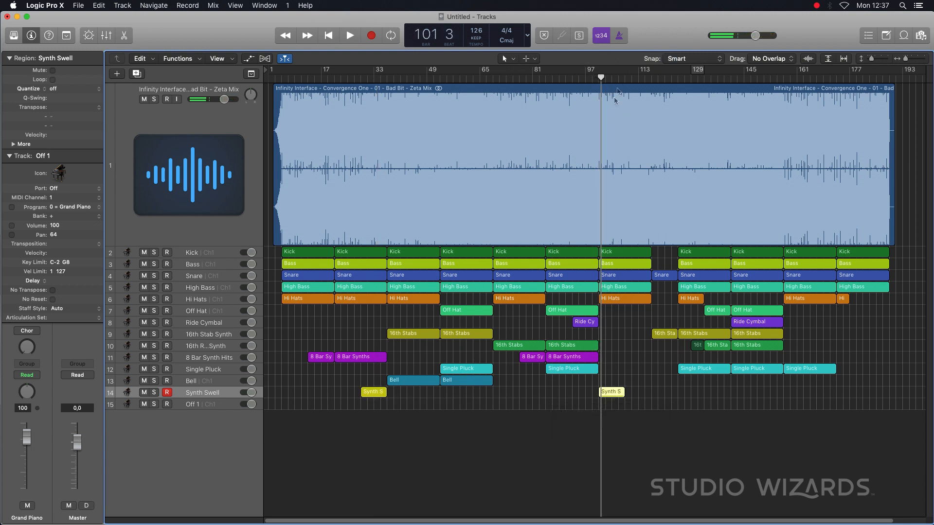
Listen up to bar 118, extend the Synth Swell region at bar 101 to bar 117, and add an 8-bar Synth Swell region at bar 117.
left_click(615, 77)
key("space")
left_click(633, 78)
left_click(645, 79)
left_click(655, 79)
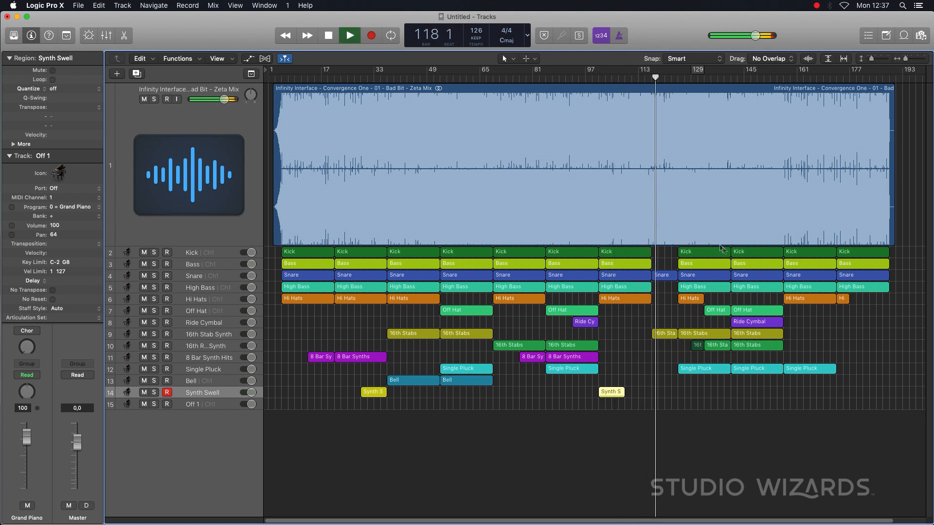
key("space")
left_click_drag(624, 389, 650, 392)
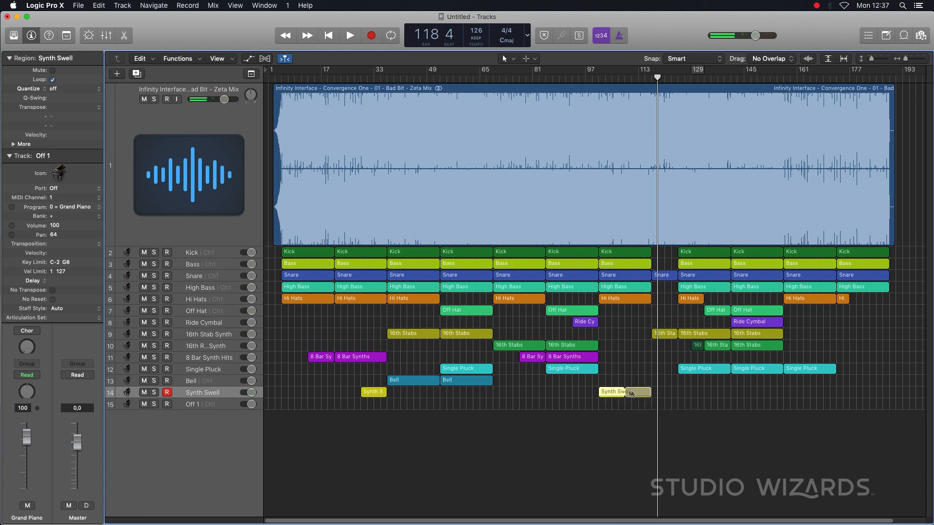
key("super+z")
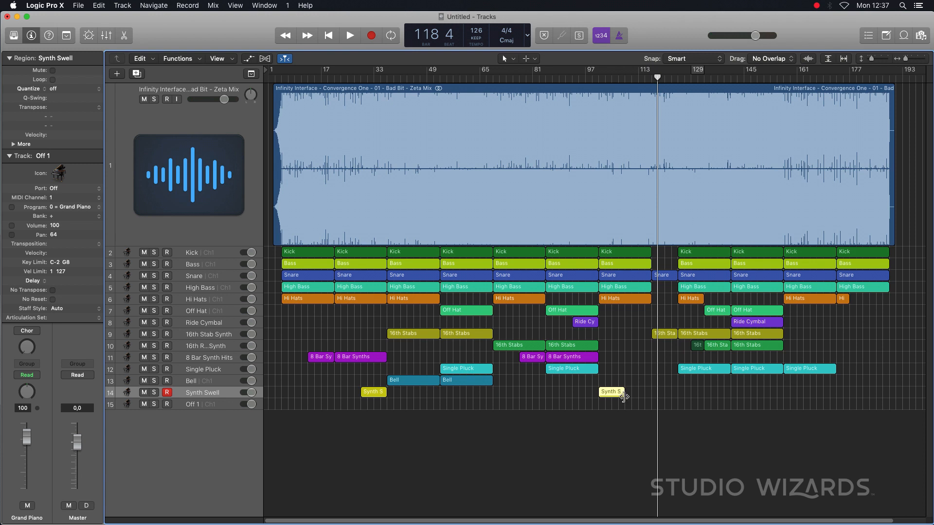
left_click_drag(624, 396, 679, 394)
key("space")
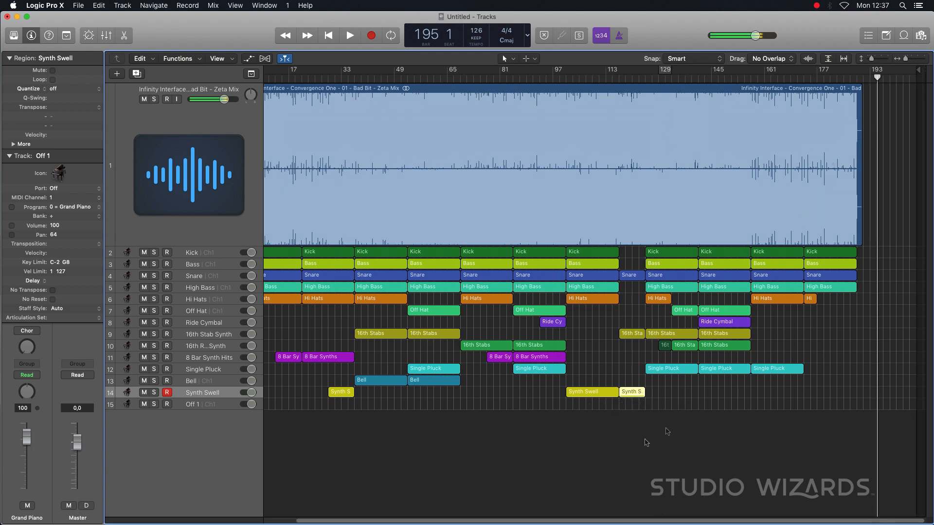
scroll(585, 369, "left", 2)
left_click(448, 413)
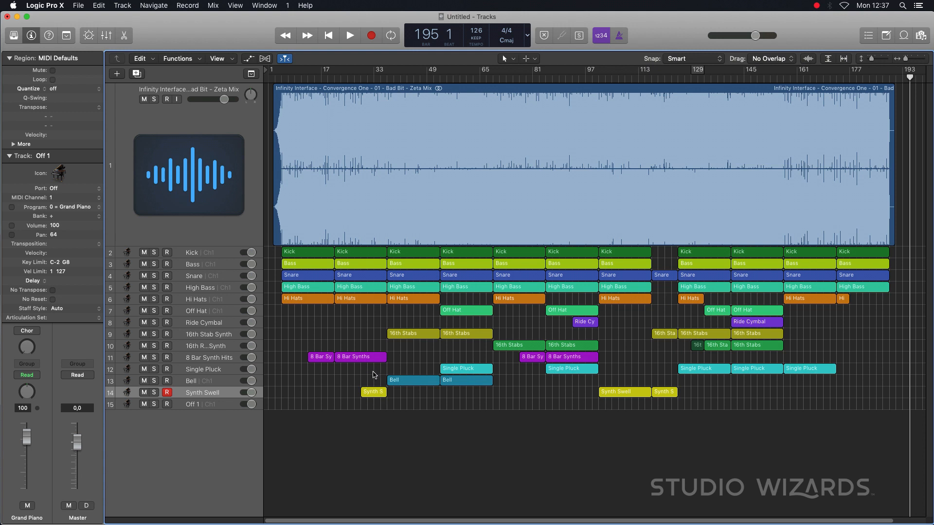
left_click_drag(371, 402, 681, 385)
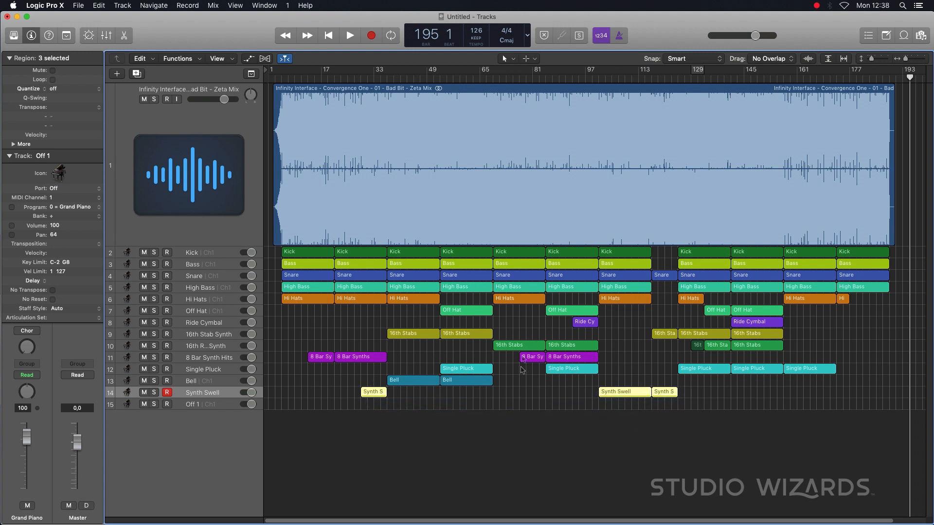
left_click(687, 359)
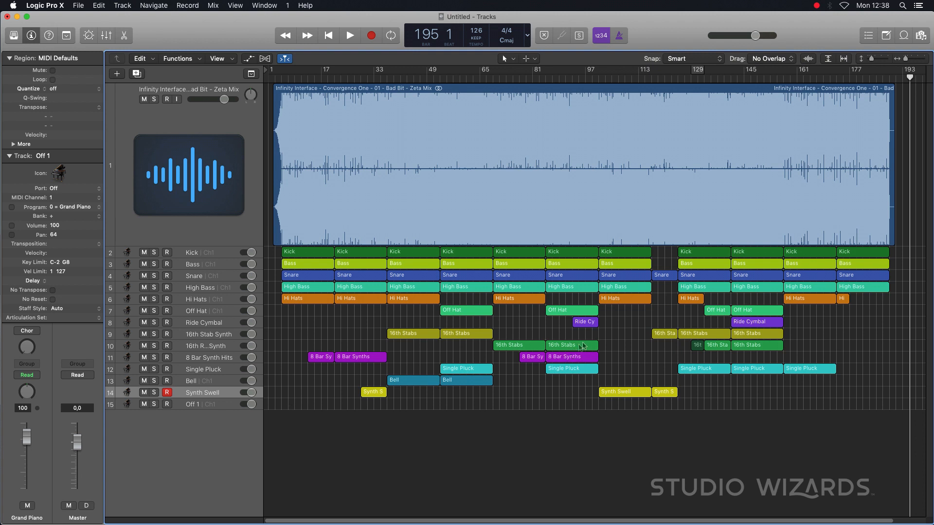
left_click_drag(486, 349, 808, 347)
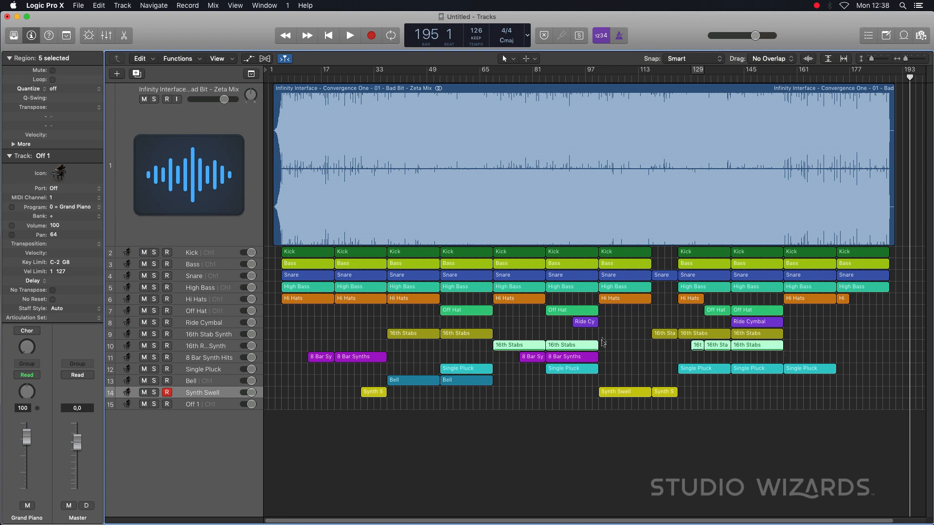
left_click(604, 347)
left_click_drag(604, 348, 686, 350)
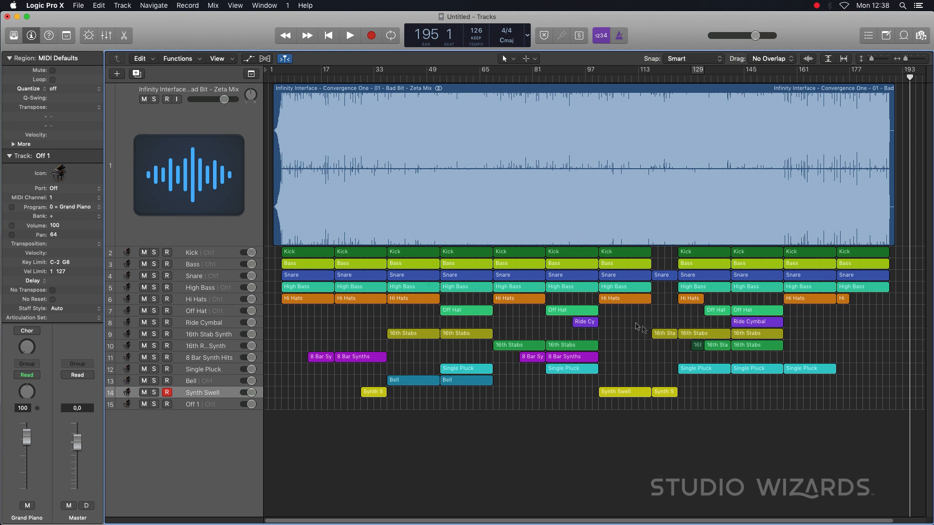
Listen around bars 58, 71, 81 and 85 to check where the synth parts enter.
left_click(346, 78)
left_click_drag(375, 81, 450, 79)
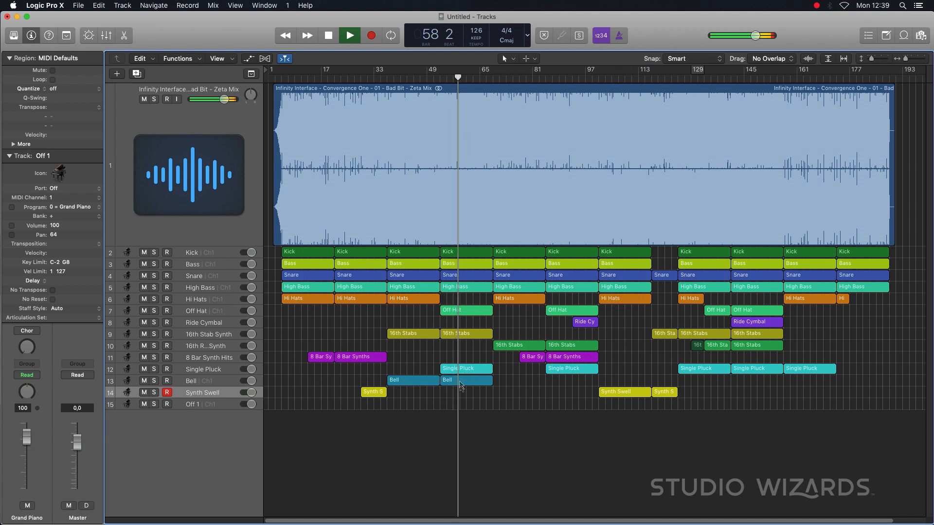
key("space")
key("space")
left_click_drag(472, 78, 502, 77)
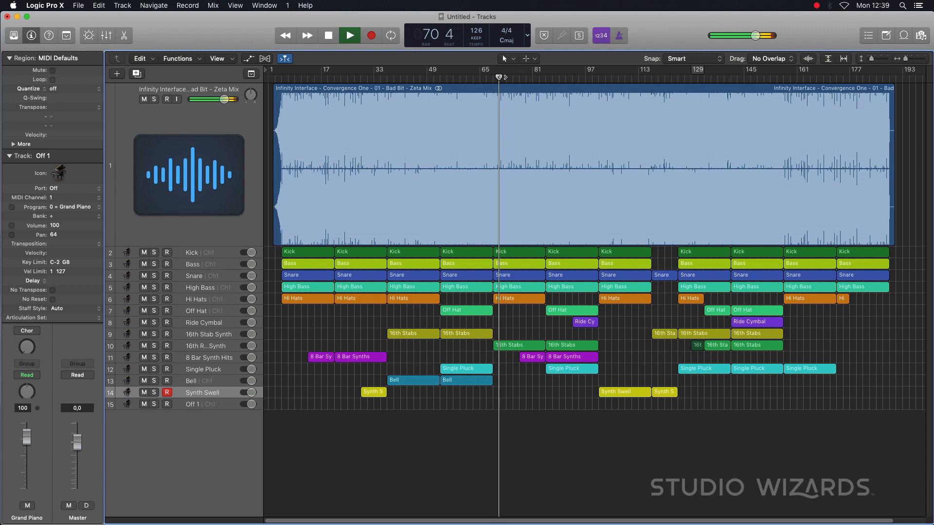
key("space")
left_click(517, 346)
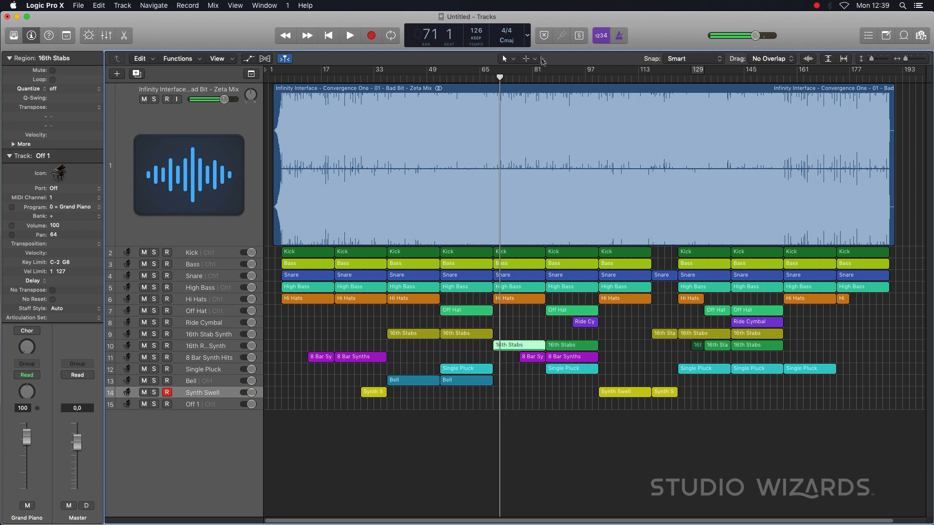
double_click(519, 78)
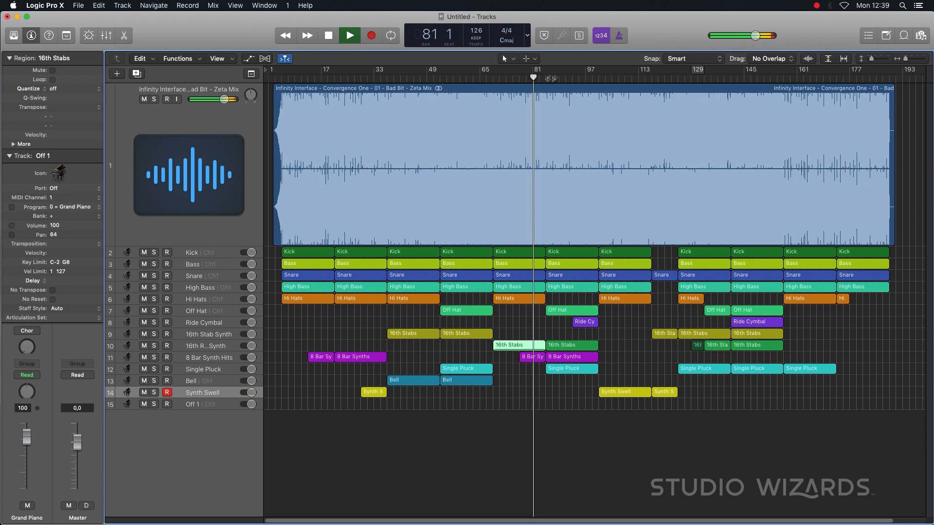
key("space")
left_click(553, 78)
left_click(546, 77)
key("space")
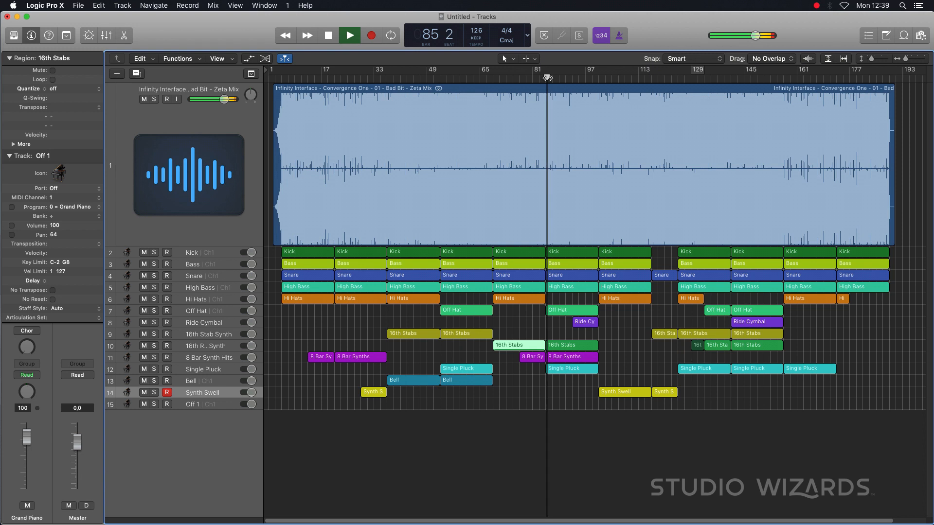
key("space")
Add an 8-bar Single Pluck region at bar 77 and play from bar 76 to check its entry.
left_click_drag(565, 369, 536, 373)
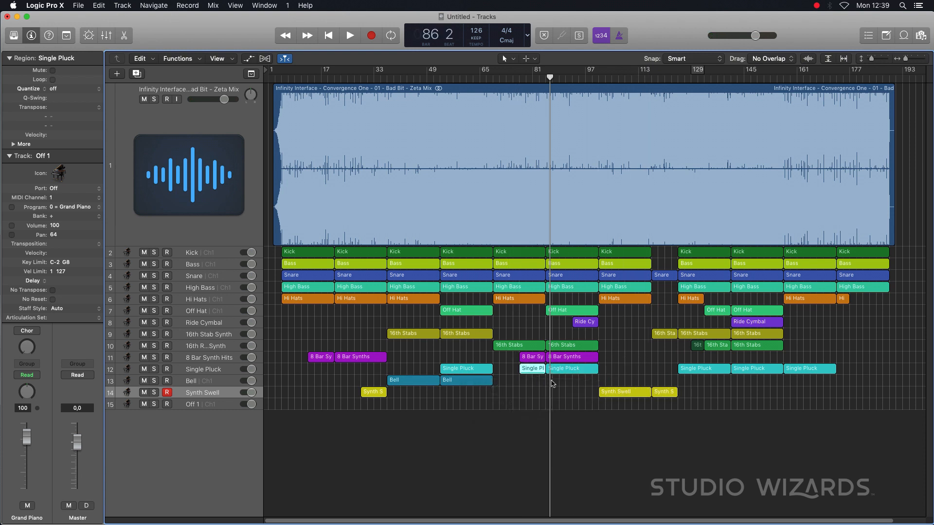
left_click(558, 373)
left_click_drag(524, 80, 519, 78)
key("space")
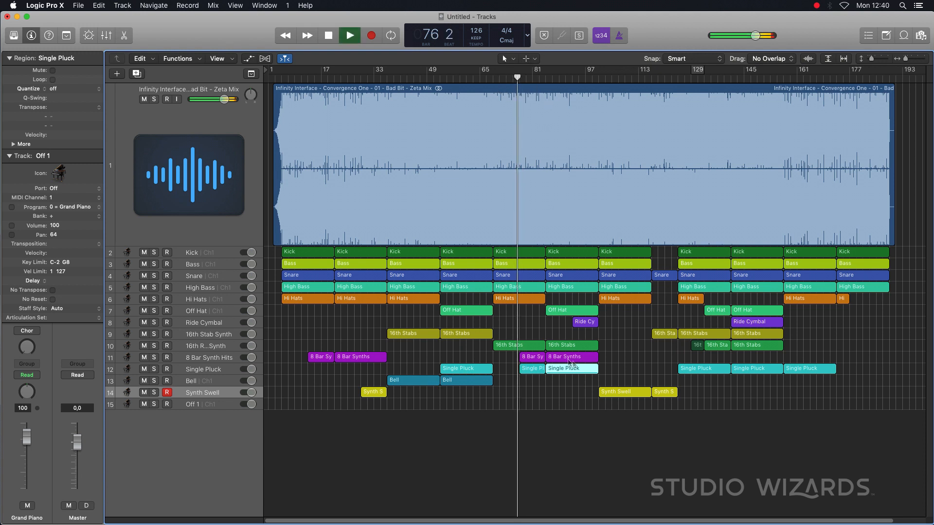
left_click(532, 370)
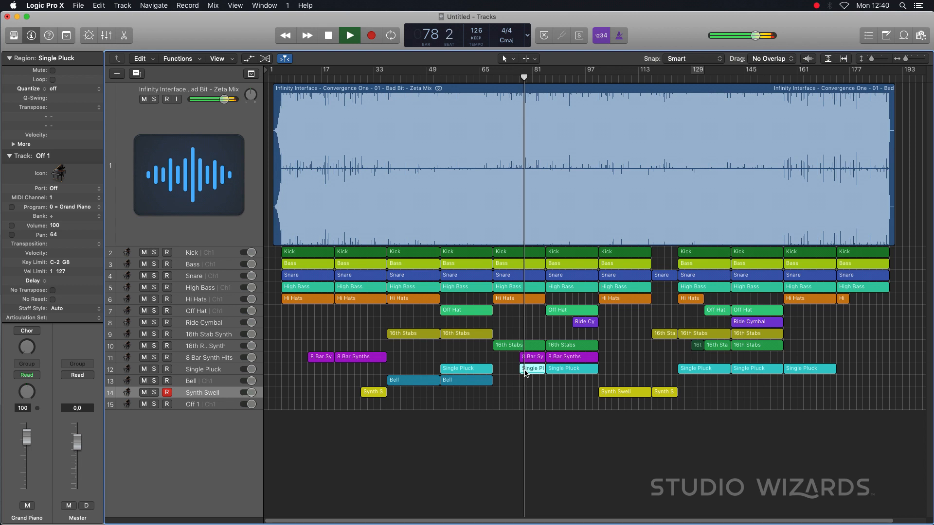
key("space")
Listen to the section between bars 105 and 118 for another synth layer under the swell.
double_click(630, 79)
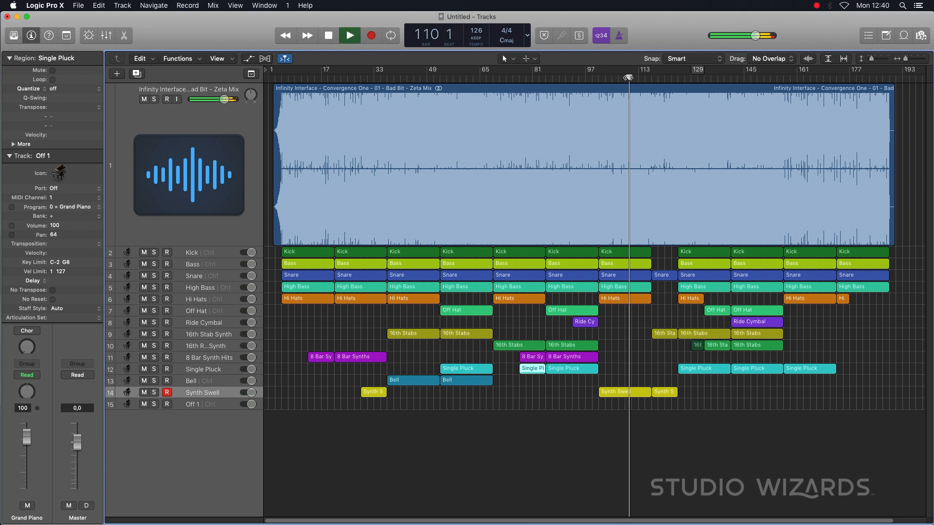
key("space")
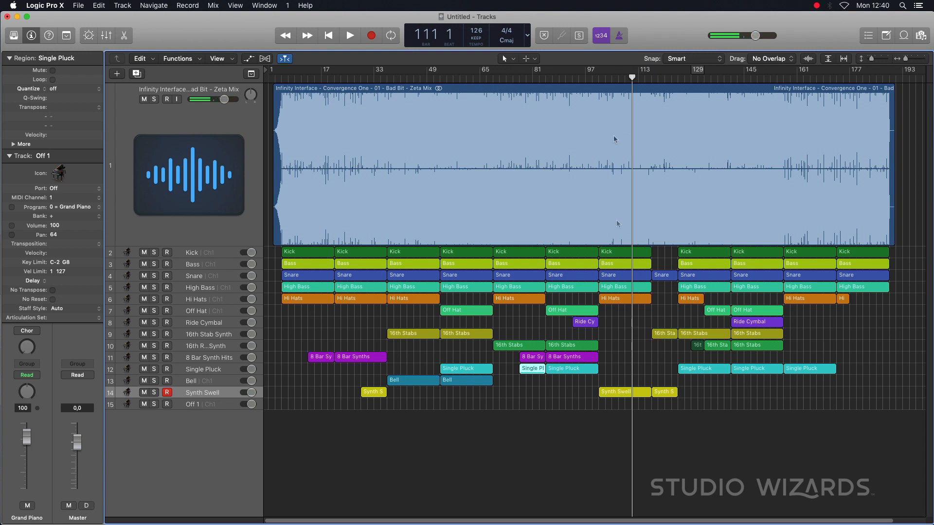
double_click(645, 78)
left_click(653, 78)
key("space")
left_click(621, 78)
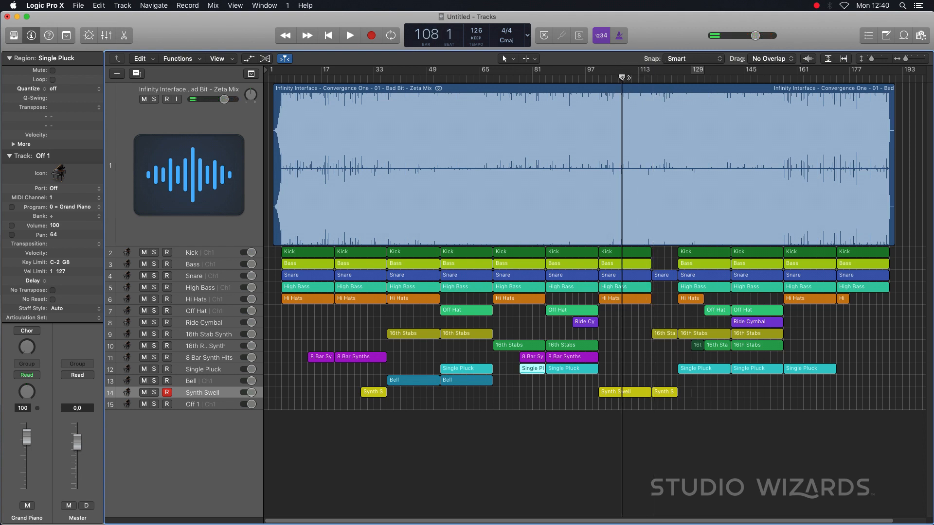
left_click(612, 78)
key("space")
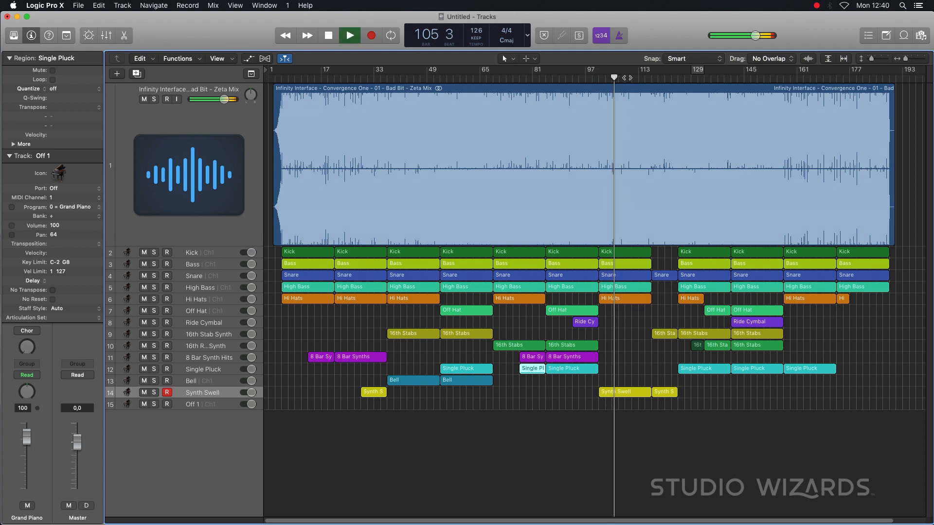
key("space")
left_click(633, 78)
key("space")
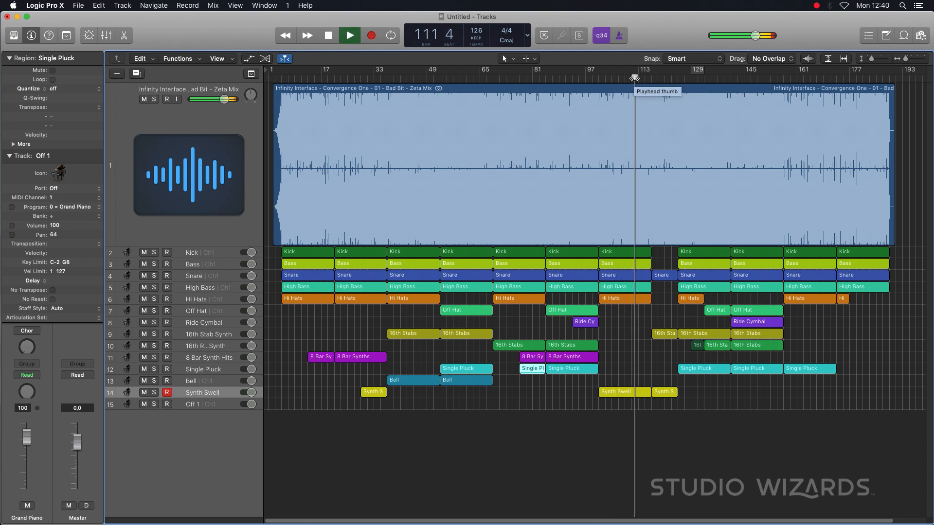
key("space")
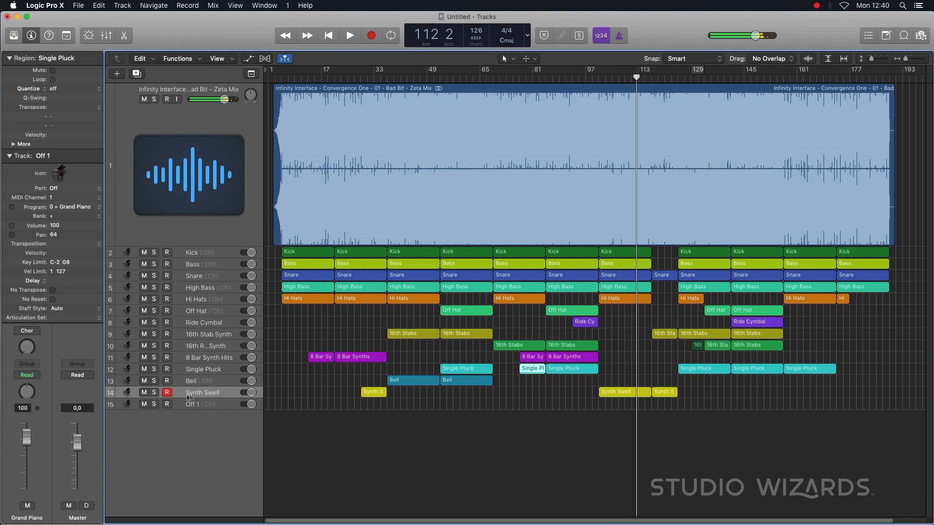
Add an empty track and place an orange 8-bar copy of the Synth Swell region at bar 109 on the track below Synth Swell.
left_click(188, 396)
left_click(136, 73)
left_click_drag(624, 392, 640, 407)
key("alt+c")
left_click(554, 435)
left_click(528, 435)
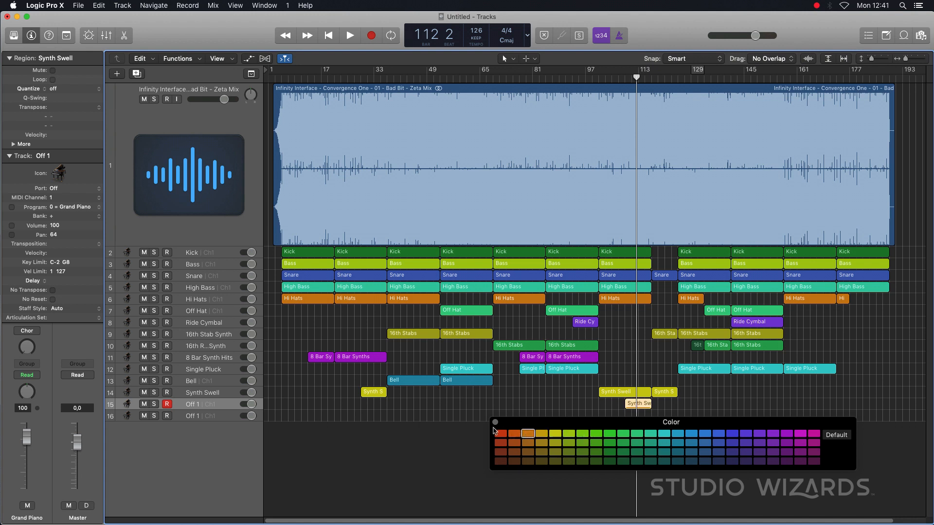
left_click(495, 422)
Copy the orange 8-bar region to bar 117 and listen from bar 31.
left_click(703, 383)
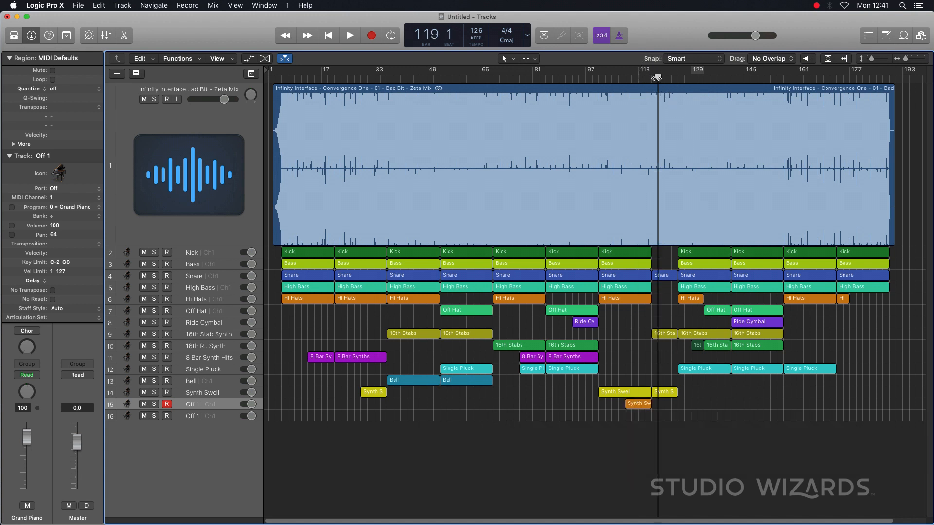
left_click_drag(638, 403, 664, 404)
left_click(367, 78)
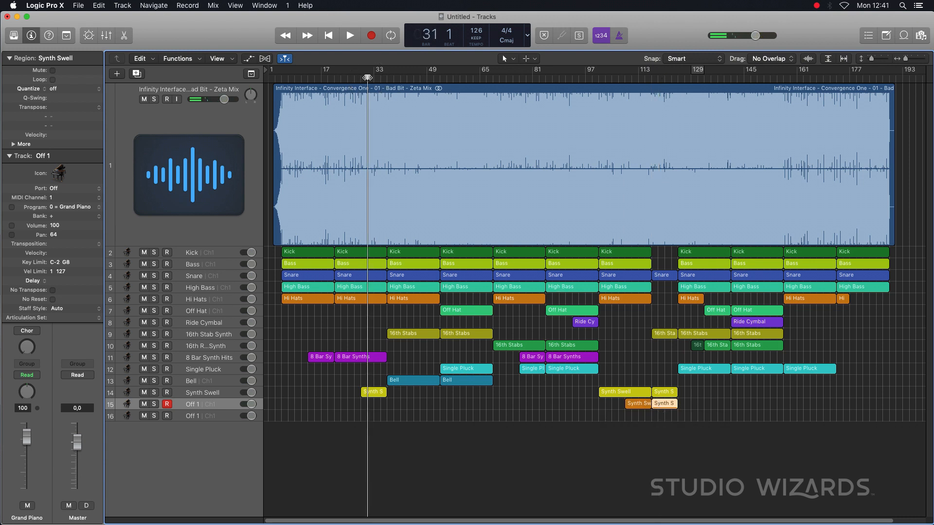
key("space")
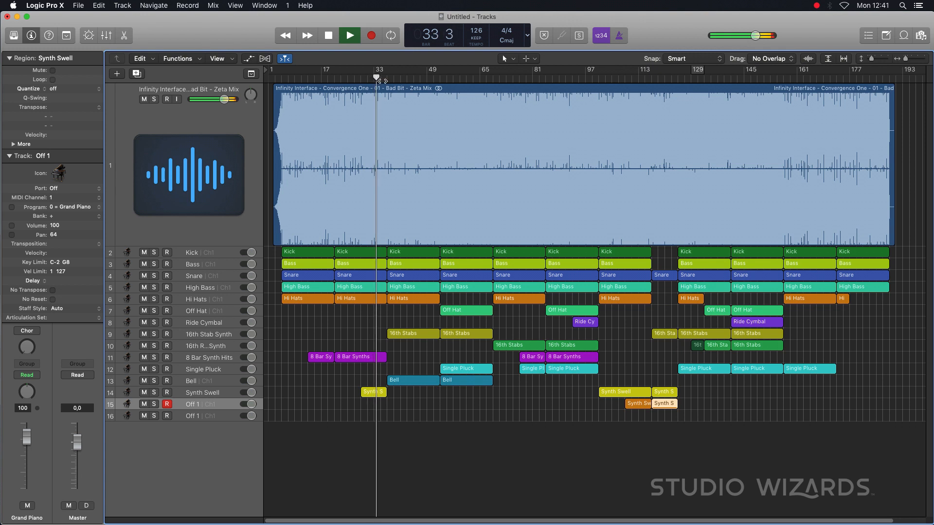
key("space")
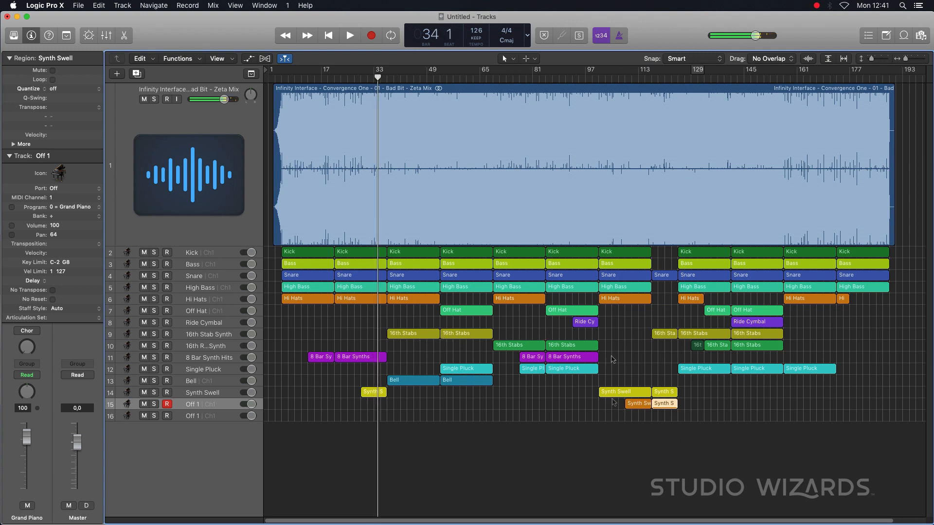
Compare the synth swell entries by listening briefly around bars 101, 110 and 31.
left_click(601, 79)
key("space")
key("space")
left_click(631, 78)
key("space")
key("space")
left_click(555, 406)
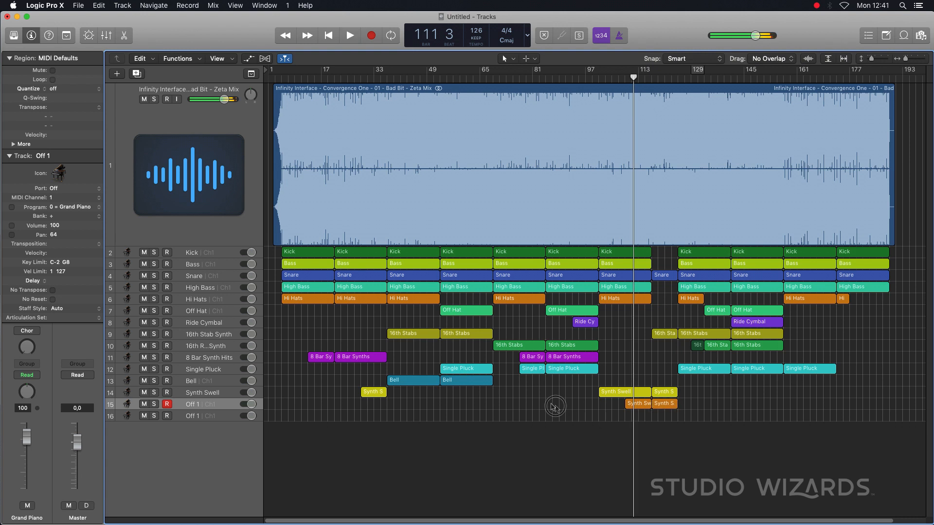
left_click(367, 78)
key("space")
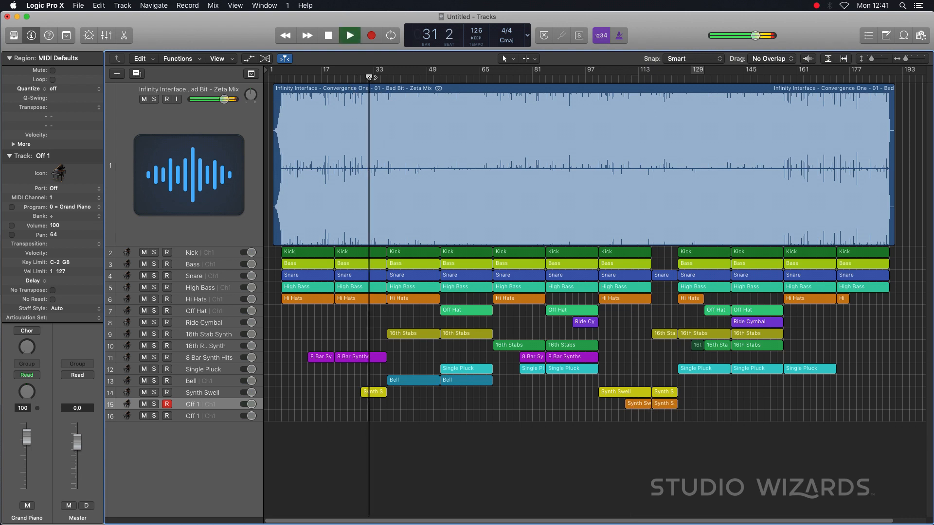
key("space")
Listen to the breakdown around bars 124 and 118, where the swell layers lead into the section at bar 125.
left_click(677, 77)
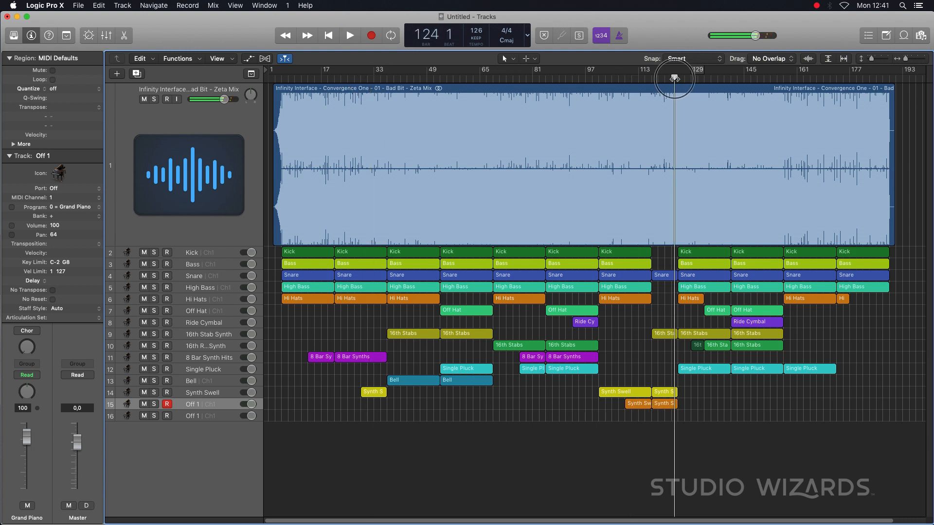
key("space")
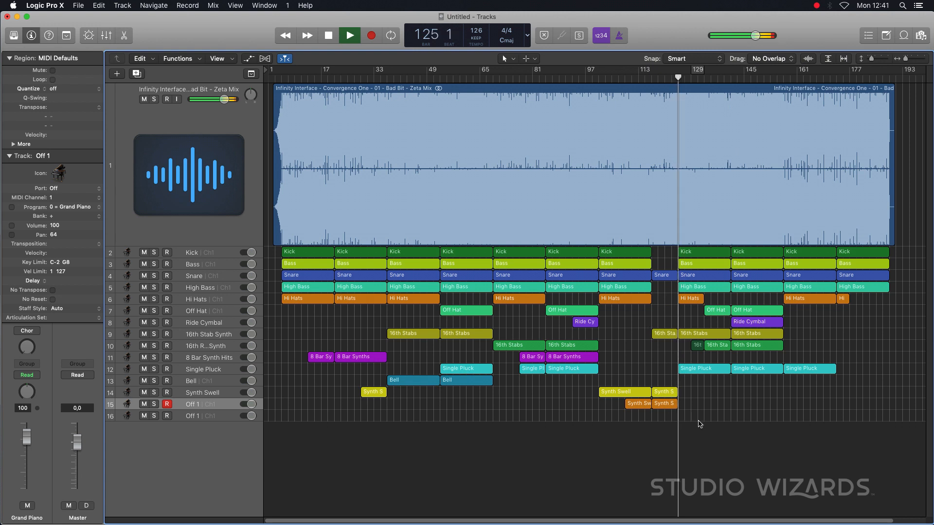
key("space")
left_click(654, 77)
key("space")
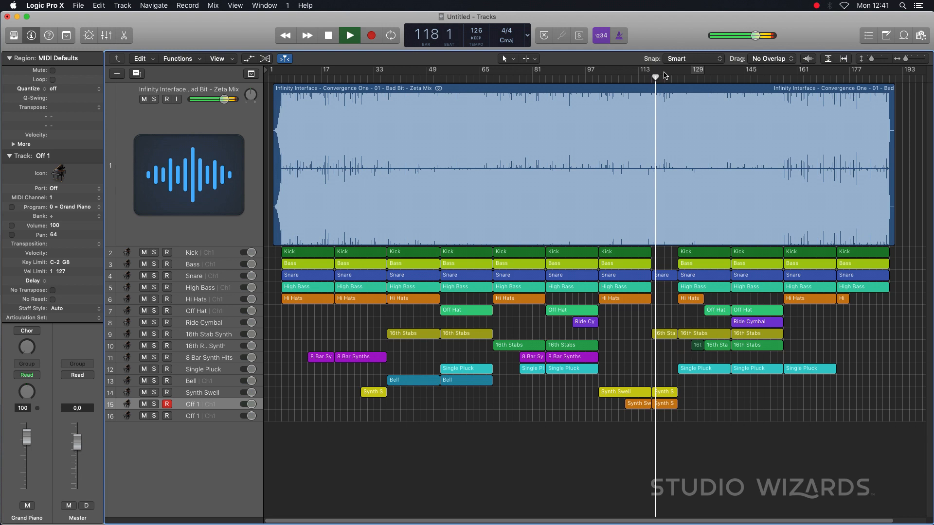
key("space")
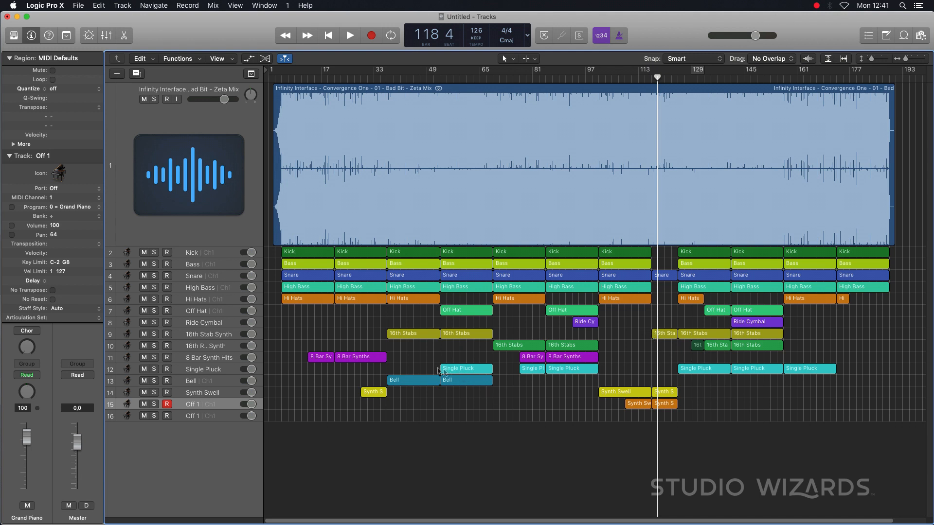
Review the arrangement from bar 21, marking bars 117 to 125 as a cycle range and selecting the regions from Kick to Off Hat.
left_click(333, 77)
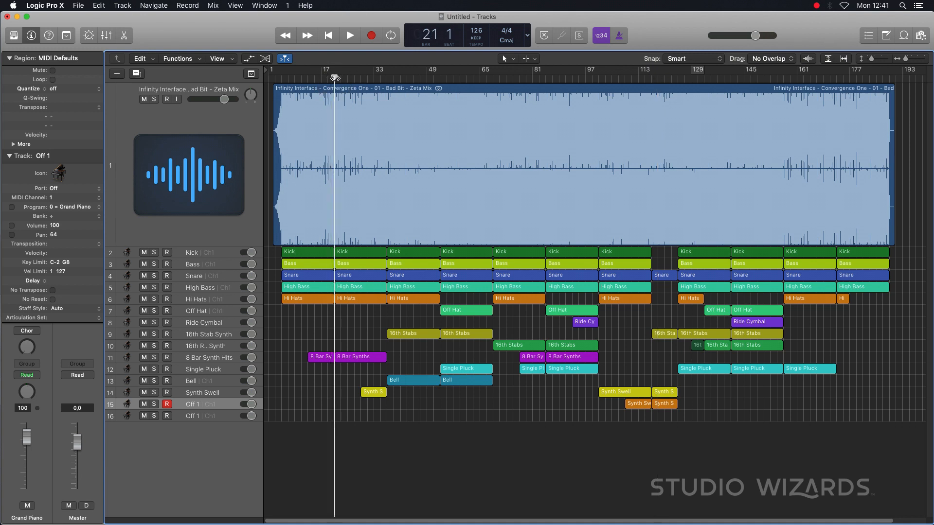
left_click_drag(274, 256, 874, 404)
left_click(874, 403)
mouse_move(691, 74)
left_mouse_down()
mouse_move(780, 68)
mouse_move(428, 64)
mouse_move(701, 74)
mouse_move(680, 76)
left_mouse_up()
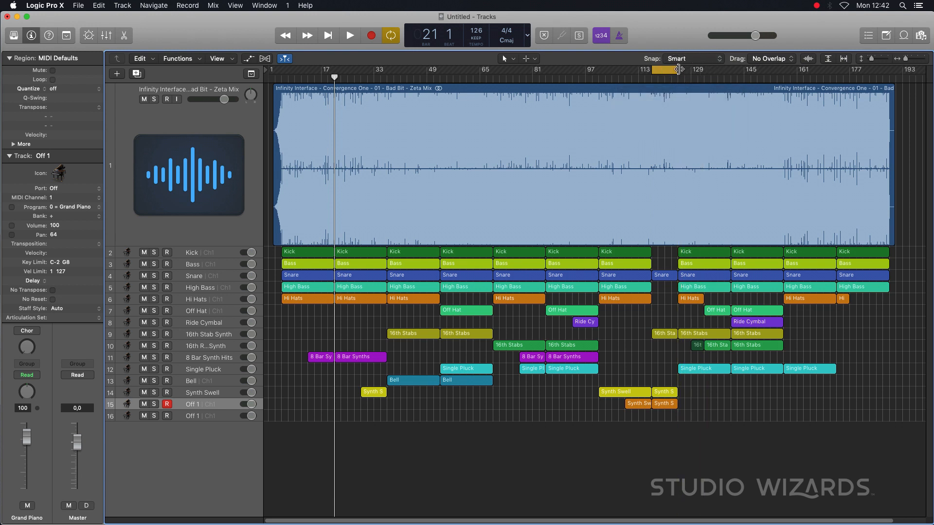
left_click(678, 71)
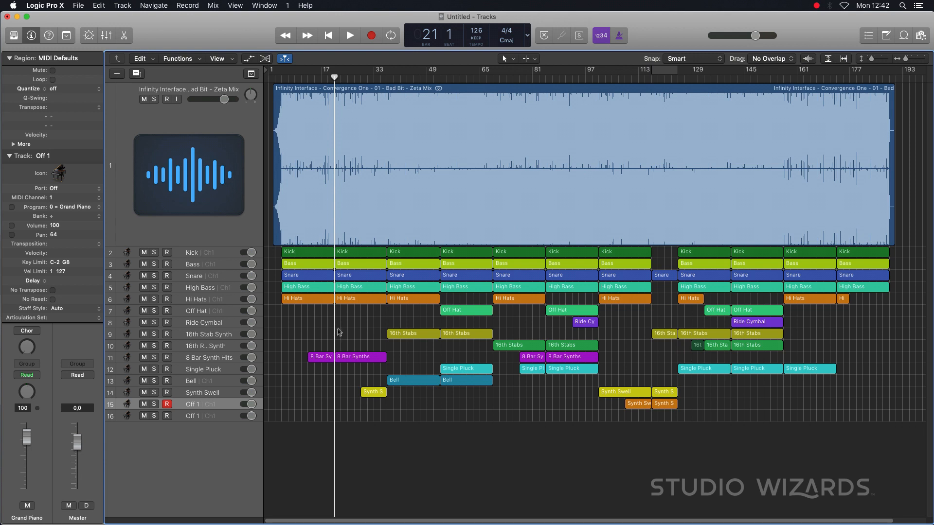
left_click_drag(278, 246, 852, 310)
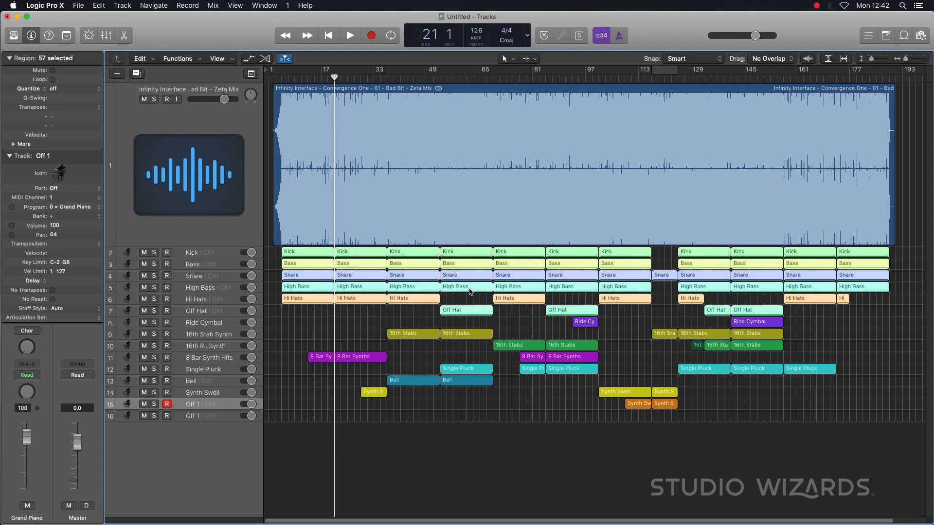
left_click(425, 362)
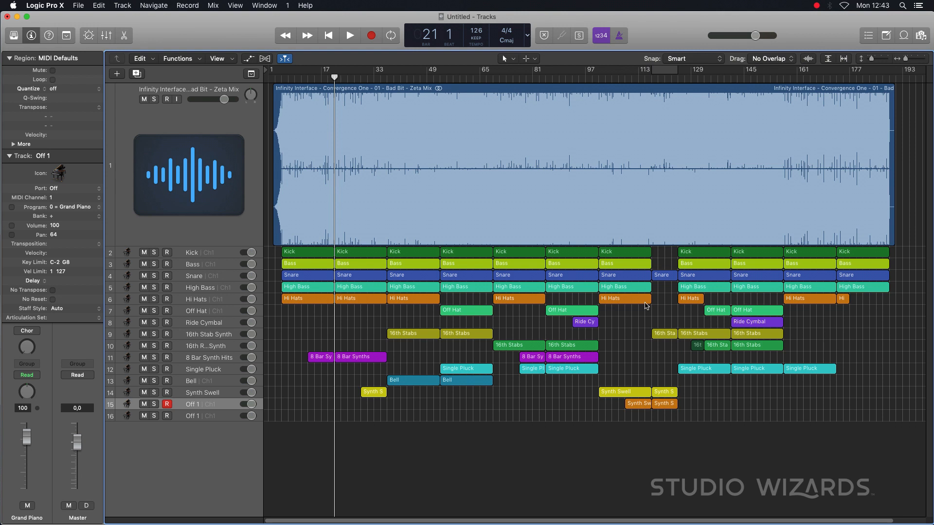
Inspect the four swell regions between bars 101 and 125, and compare the Off Hat and Ride Cymbal regions across sections.
left_click_drag(697, 383, 665, 407)
mouse_move(664, 393)
left_mouse_down()
mouse_move(736, 393)
mouse_move(623, 396)
mouse_move(665, 398)
mouse_move(632, 379)
mouse_move(661, 410)
left_mouse_up()
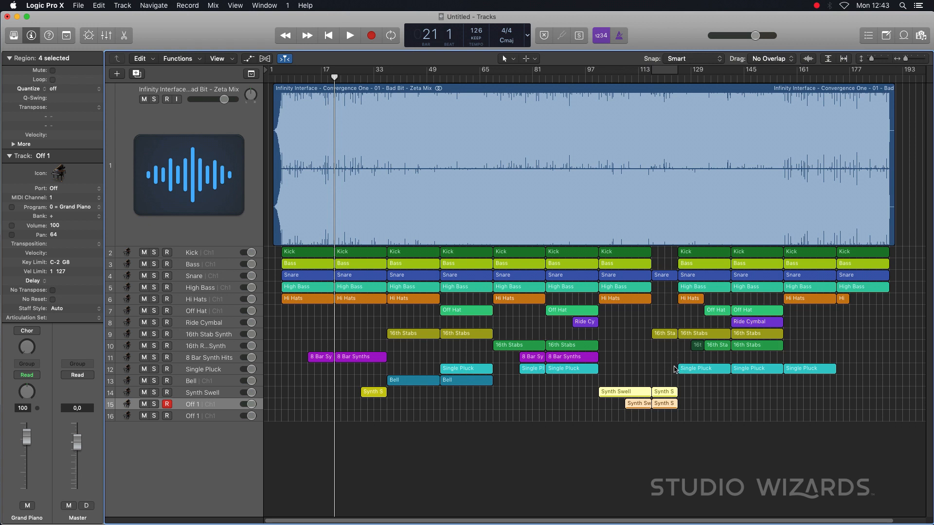
left_click(714, 314)
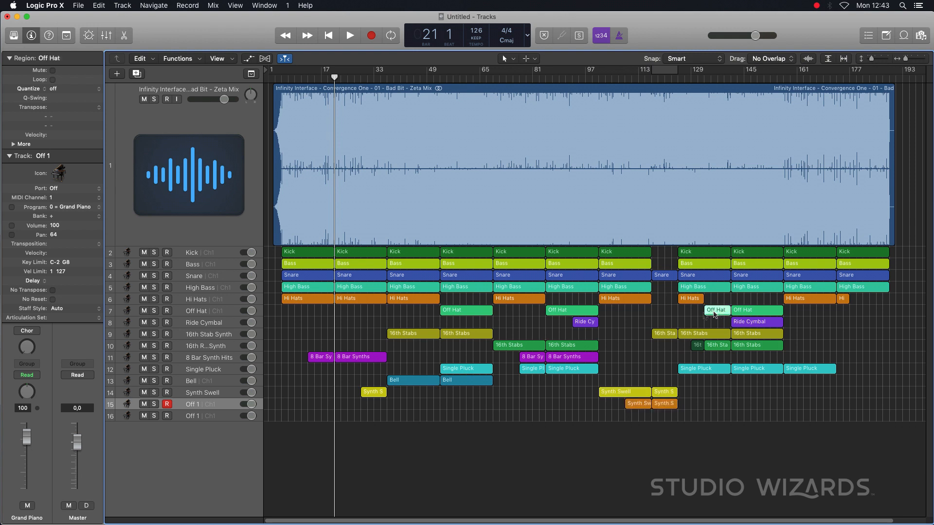
left_click(560, 314)
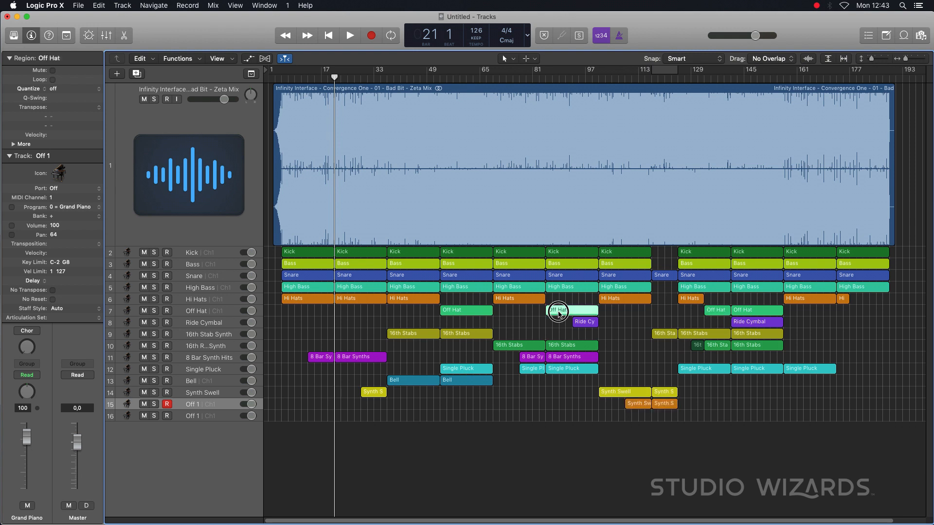
left_click(718, 313)
left_click(752, 325)
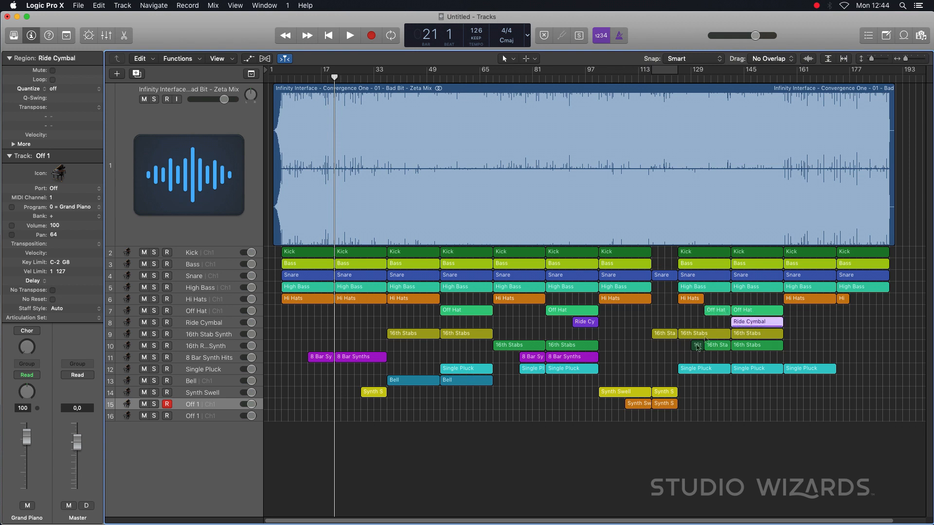
Try filling bars 125 to 141 with 16-bar Off Hat and Ride Cymbal regions, and undo the change.
left_click(689, 308)
left_click_drag(756, 302, 703, 313)
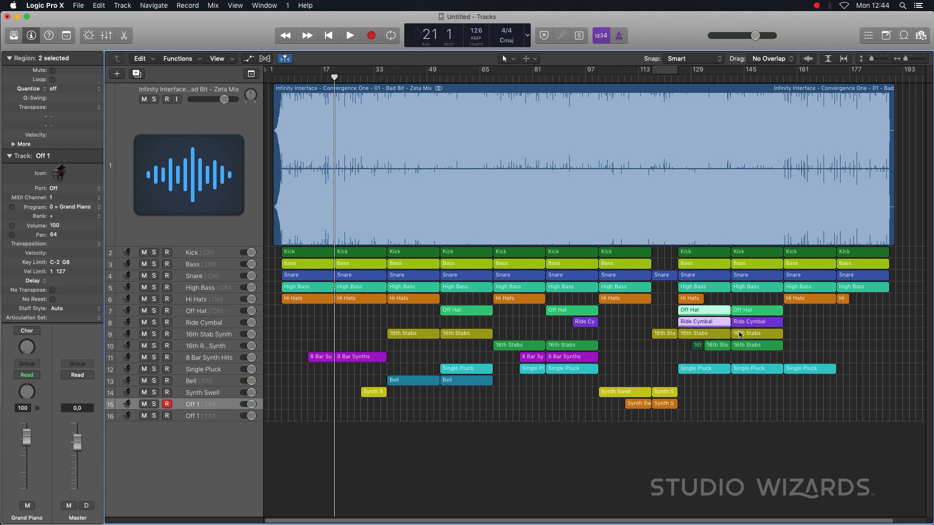
key("super+z")
left_click(673, 325)
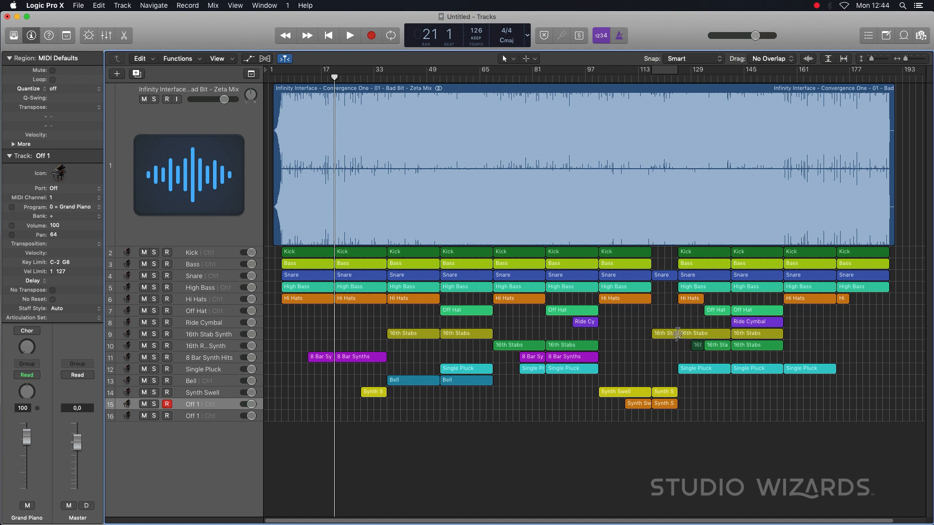
Check how the Hi Hats region at bar 125 hands over to the Off Hat region at bar 133.
left_click(688, 301)
left_click(711, 310)
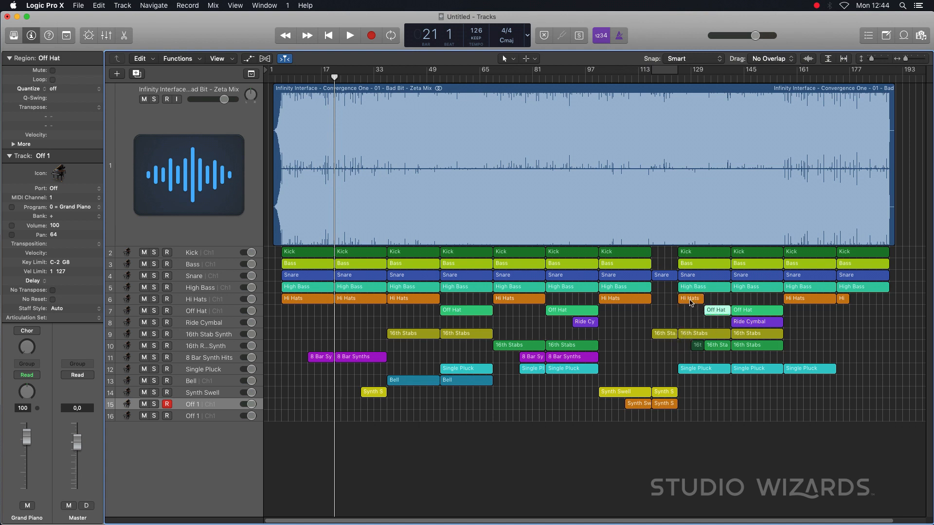
left_click(691, 302)
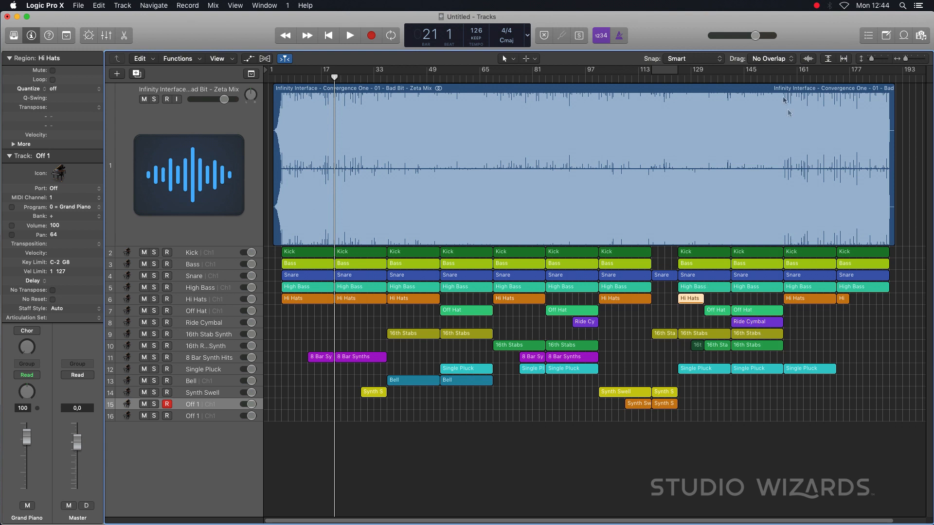
Listen to the section changes at bars 157 and 141, starting about two bars before each.
left_click(780, 78)
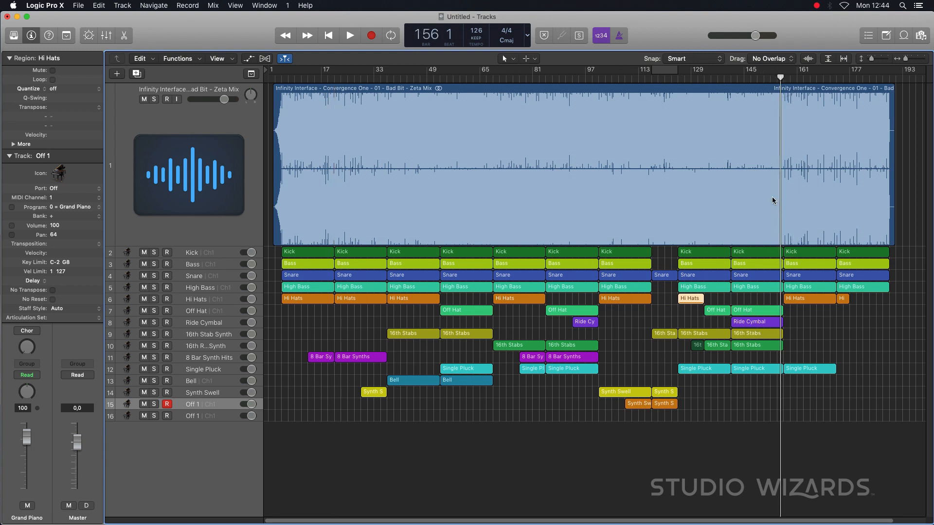
key("comma")
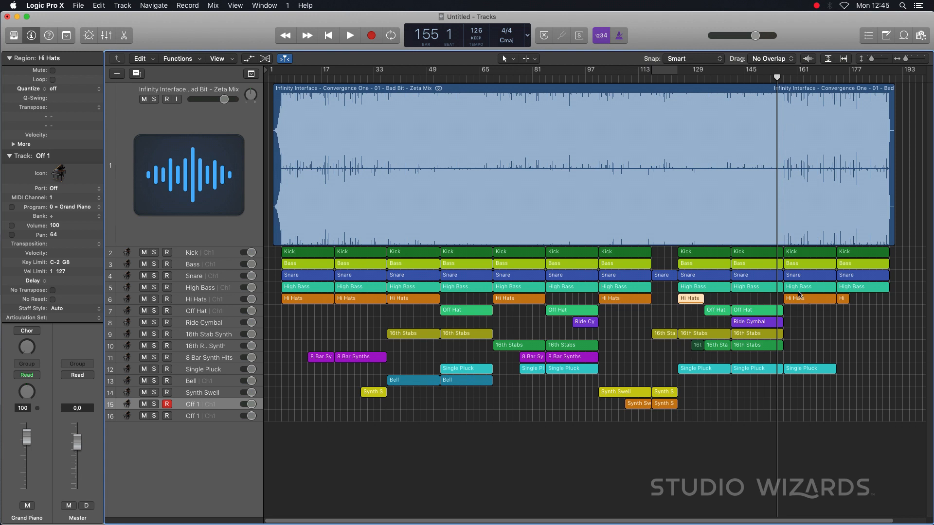
key("space")
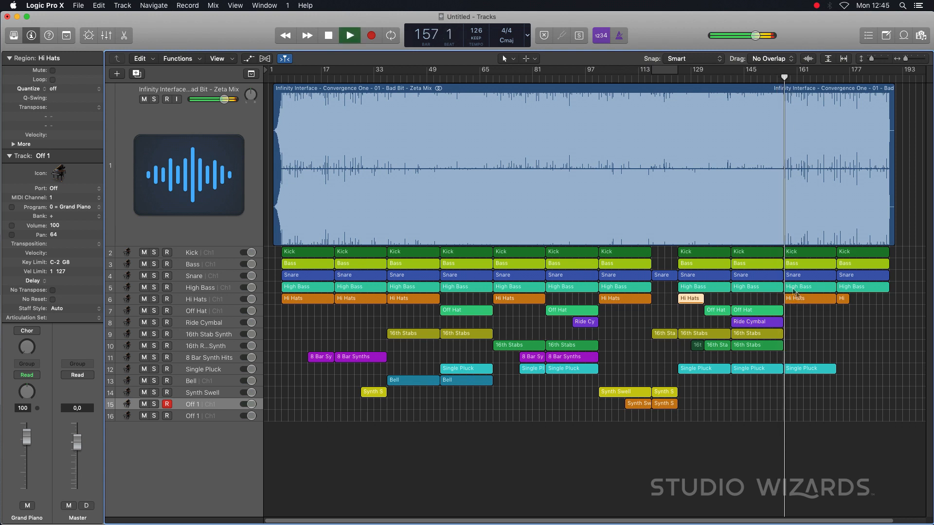
left_click(726, 120)
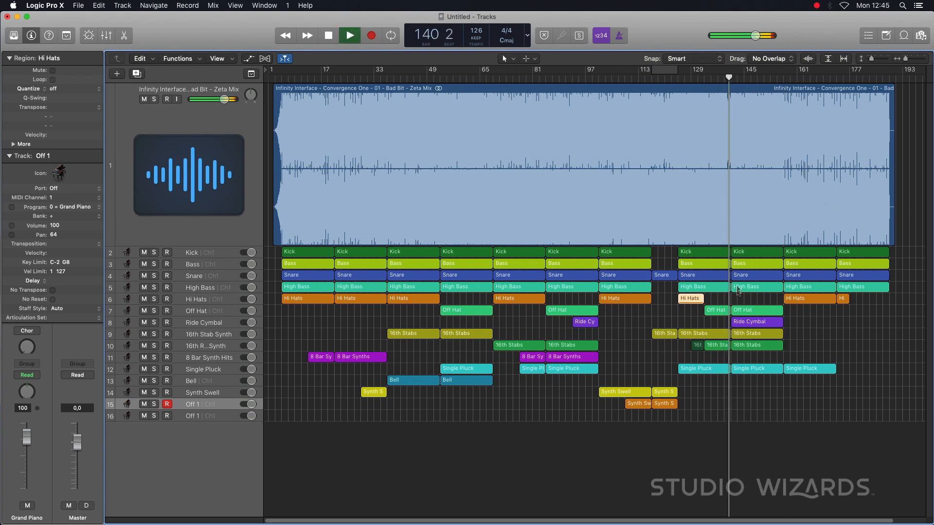
key("space")
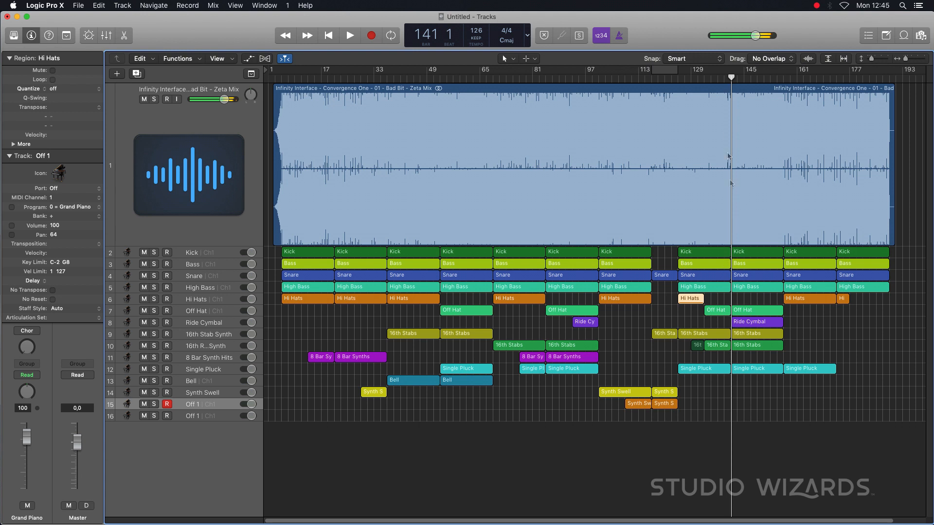
left_click(725, 78)
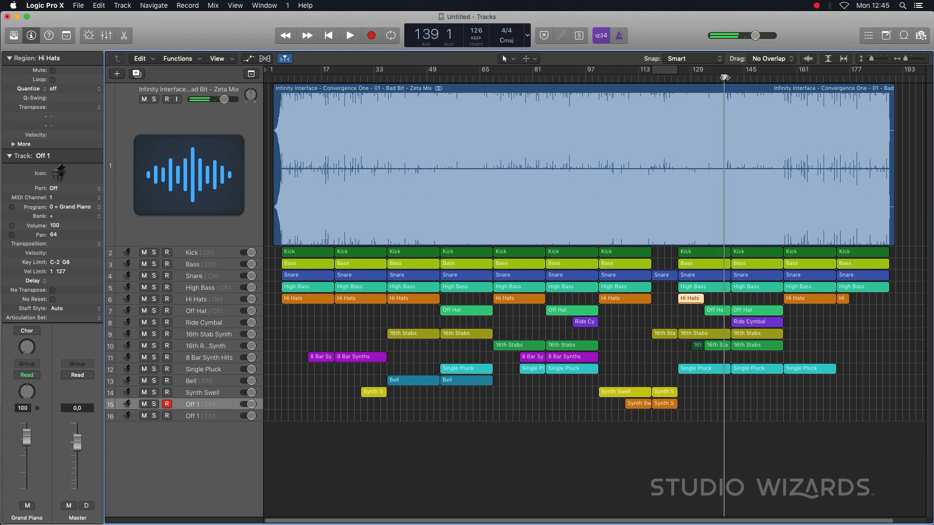
left_click(734, 190)
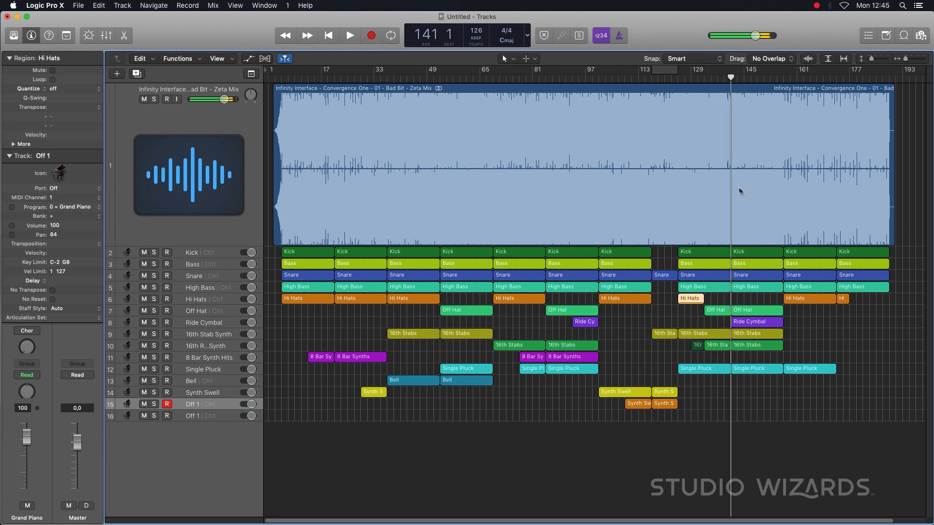
Examine the song's waveform closely around the section change at bar 141 and compare it with the surrounding sections.
key("z")
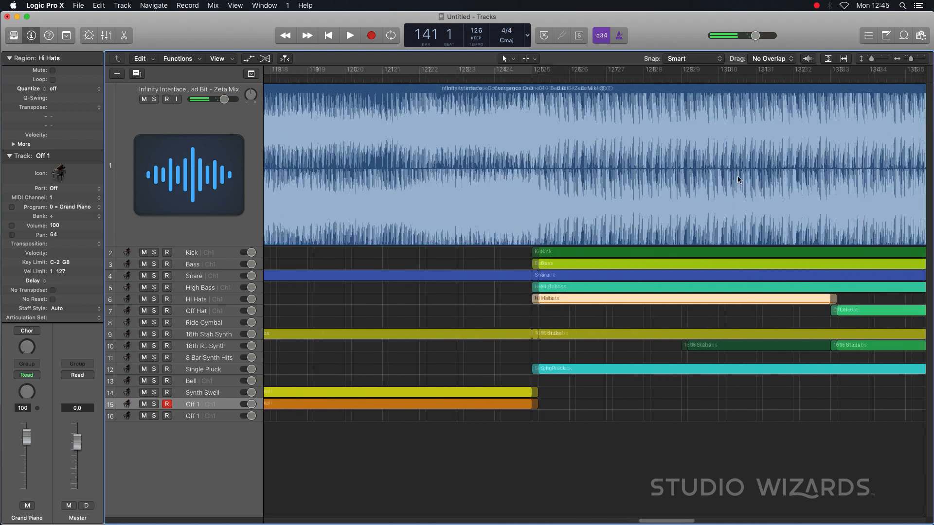
scroll(736, 178, "right", 5)
key("super+Right")
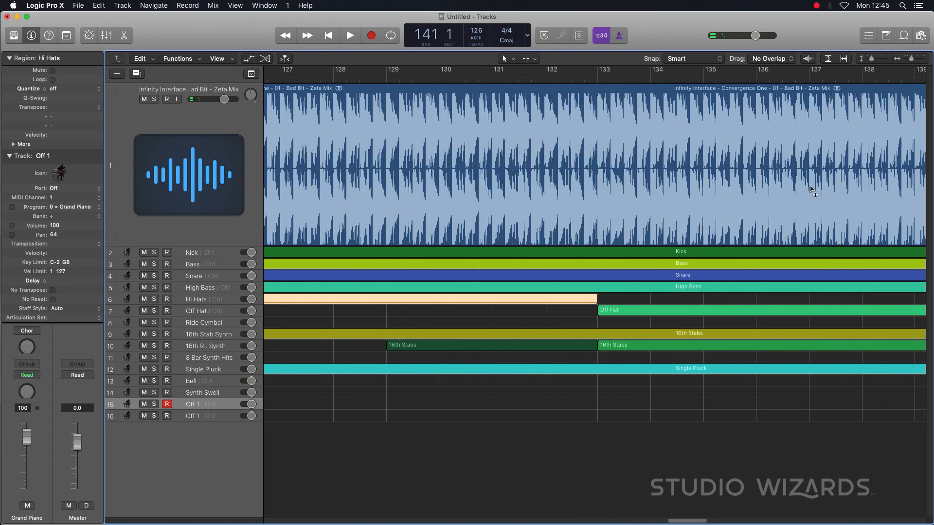
scroll(805, 187, "right", 5)
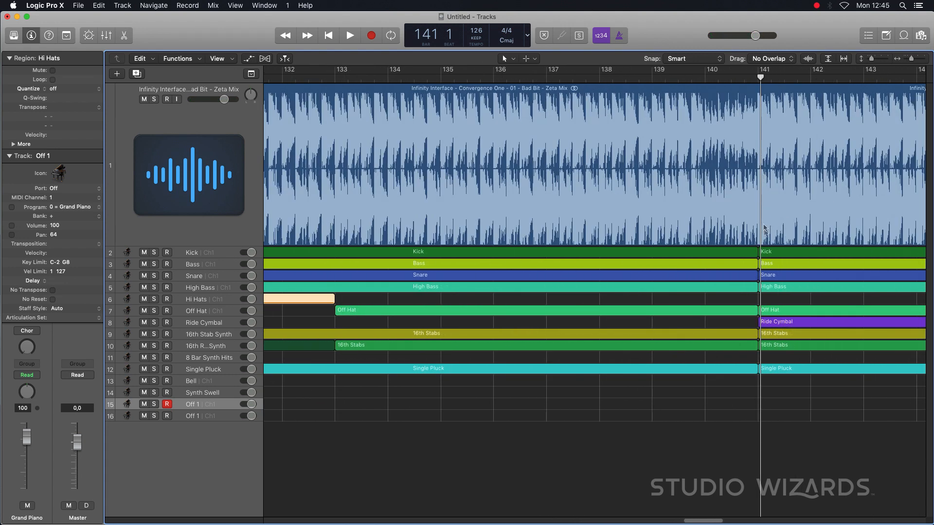
key("super+Up")
key("super+Up")
key("super+Up")
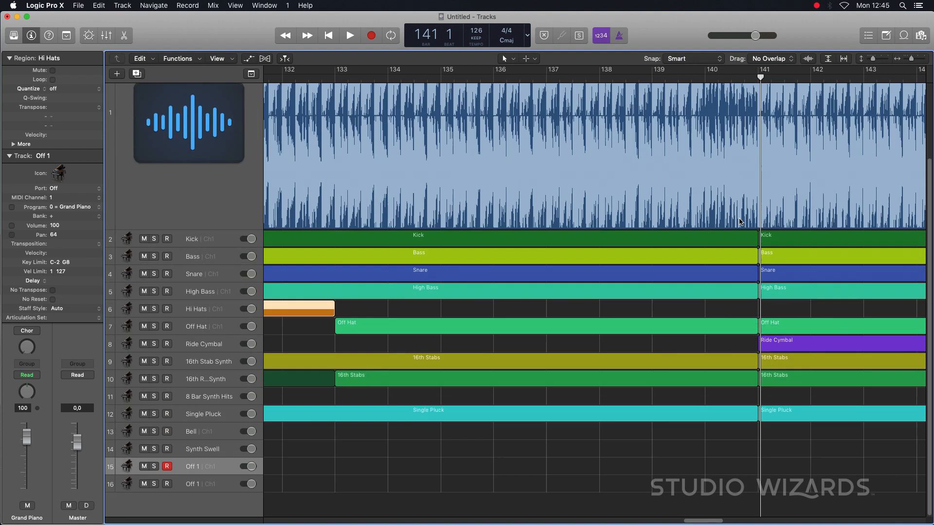
scroll(739, 217, "left", 5)
scroll(609, 210, "right", 3)
scroll(611, 211, "up", 3)
scroll(610, 209, "down", 5)
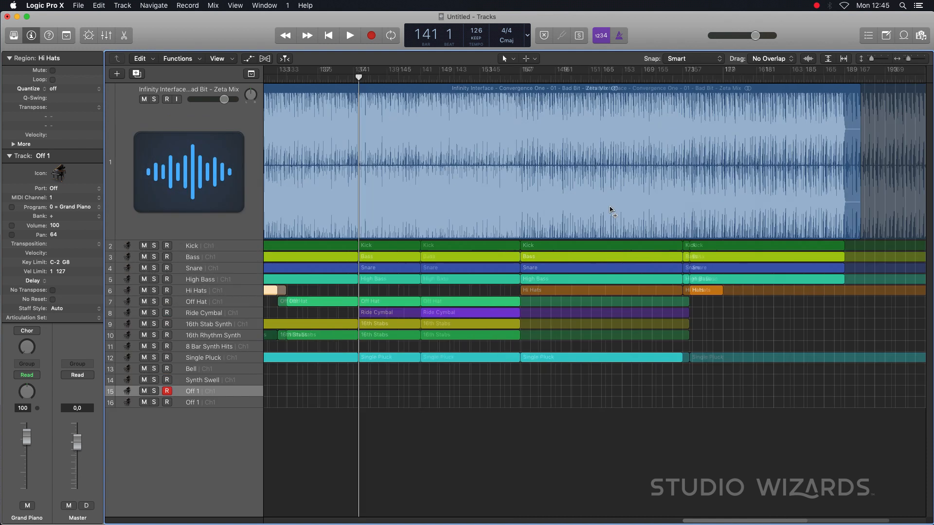
scroll(609, 206, "left", 5)
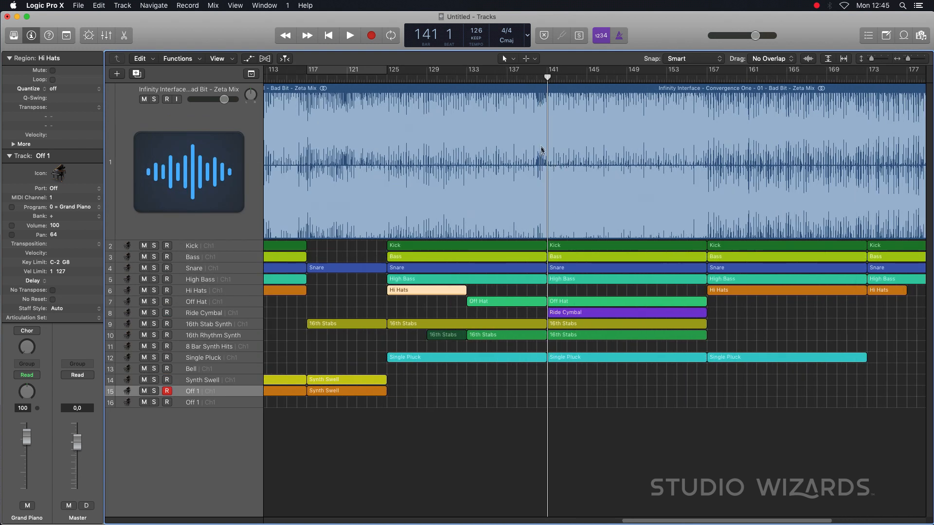
Review the section from bar 141 to bar 157 by placing the playhead at its boundaries and selecting its Kick region.
left_click(548, 81)
key("super+Left")
key("super+Left")
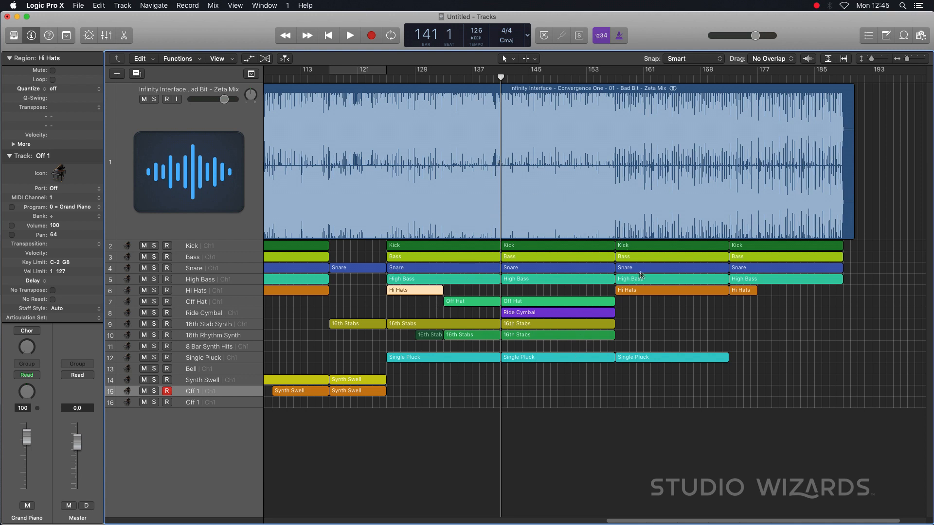
left_click(615, 78)
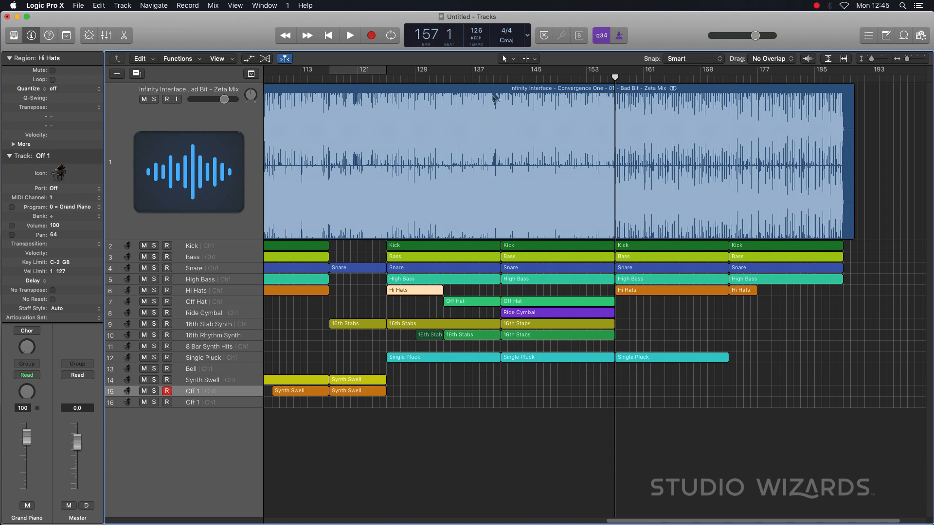
left_click(509, 246)
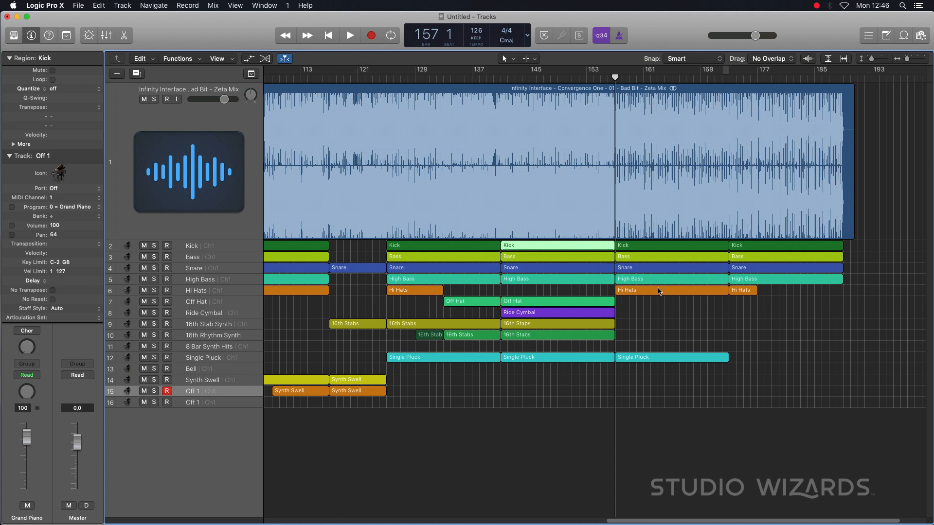
Compare the regions after bar 157 with the four layers ending there, selecting each group and setting a cycle range up to bar 157.
left_click_drag(635, 326, 847, 248)
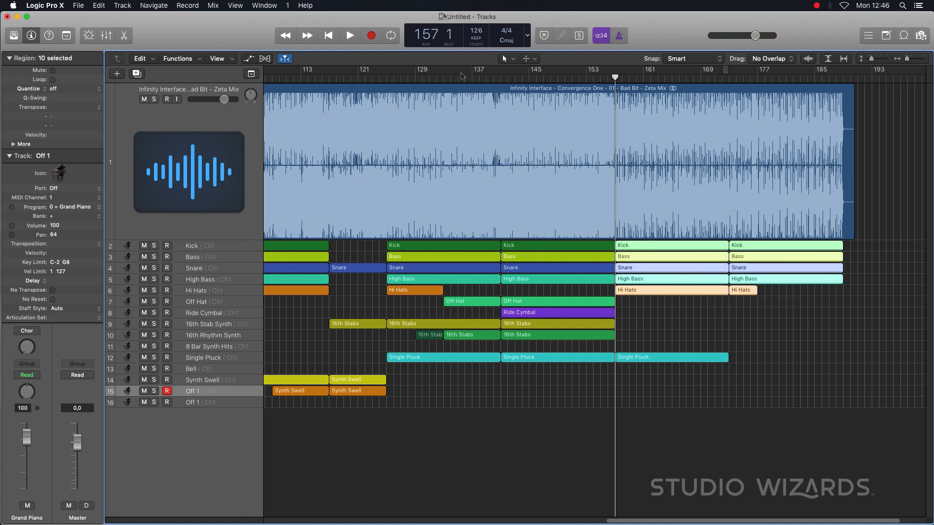
left_click(394, 72)
left_click_drag(394, 72, 615, 173)
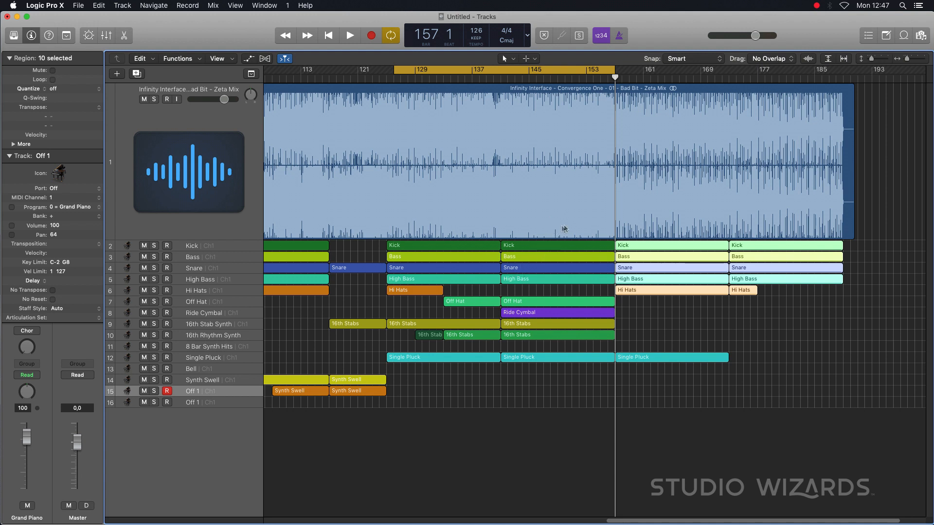
left_click(632, 357, "shift")
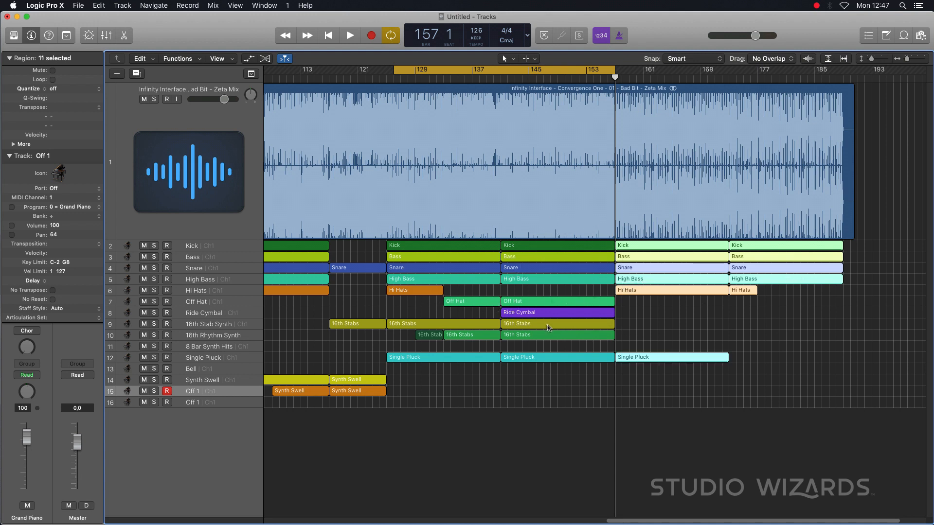
left_click(624, 310)
left_click_drag(625, 305, 611, 334)
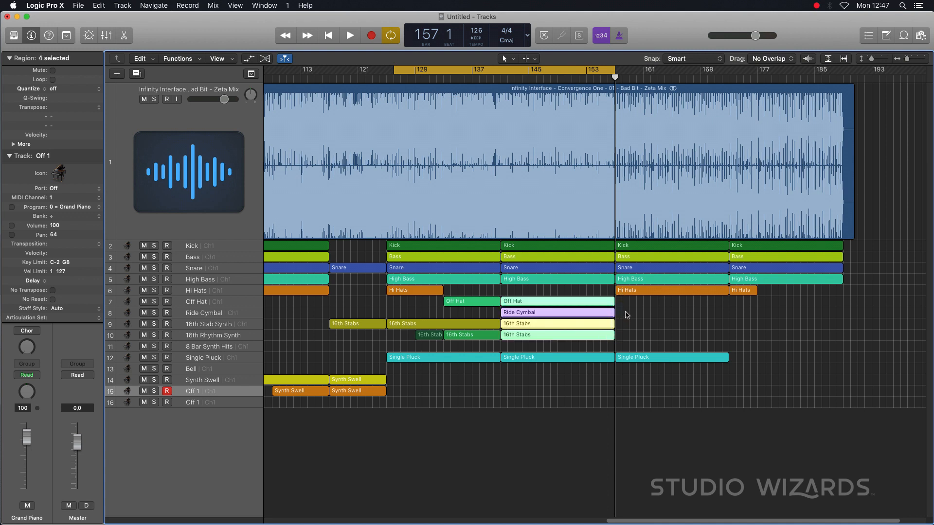
left_click(717, 312)
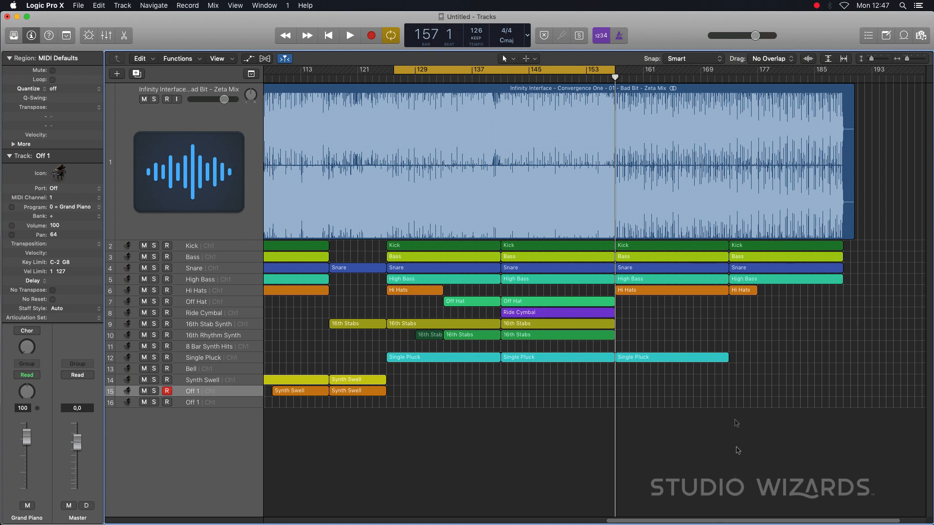
Review the opening from bar 5 to bar 37 against the section from bar 37 to bar 53 by selecting their regions.
left_click_drag(728, 520, 360, 489)
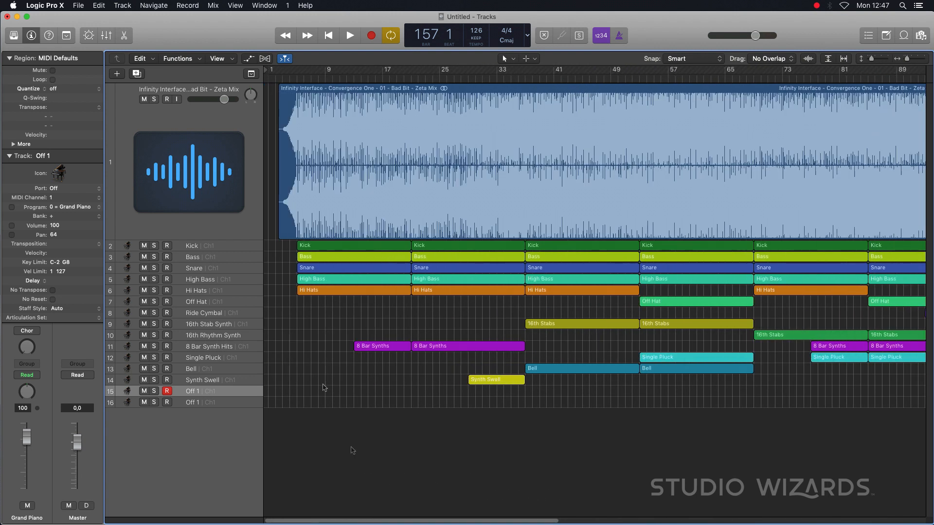
left_click_drag(306, 379, 517, 241)
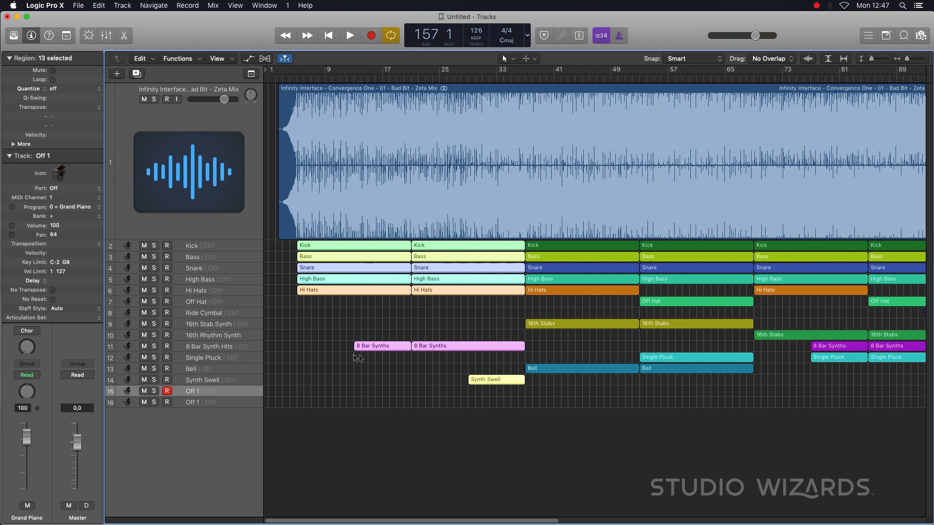
left_click(441, 323)
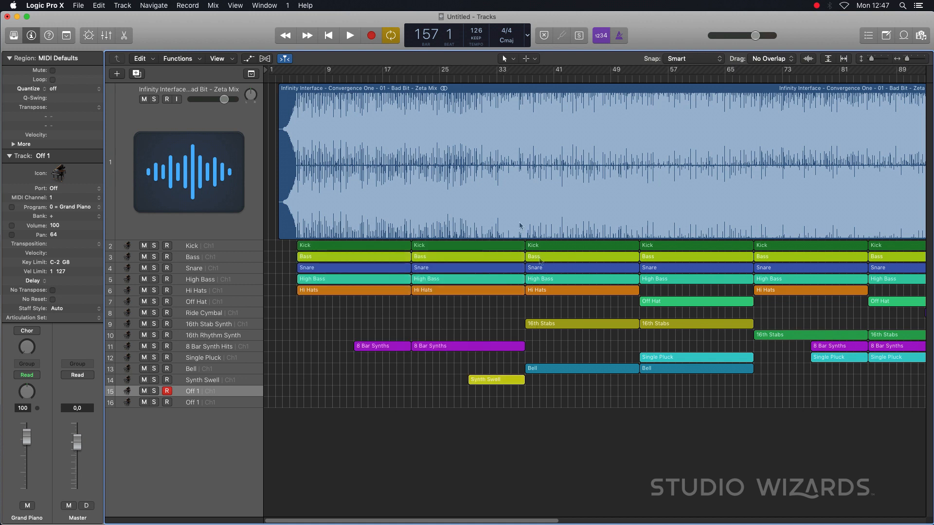
left_click_drag(533, 391, 627, 243)
left_click_drag(310, 384, 500, 249)
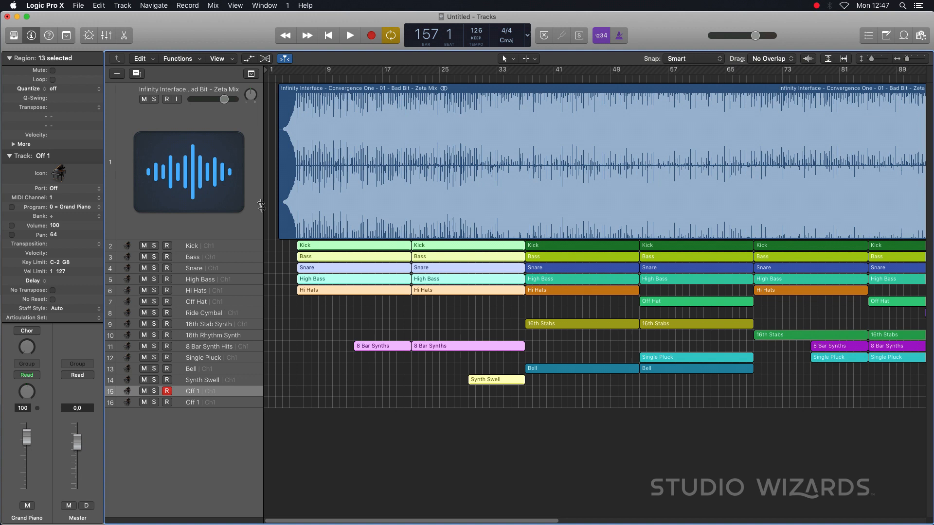
left_click(278, 267)
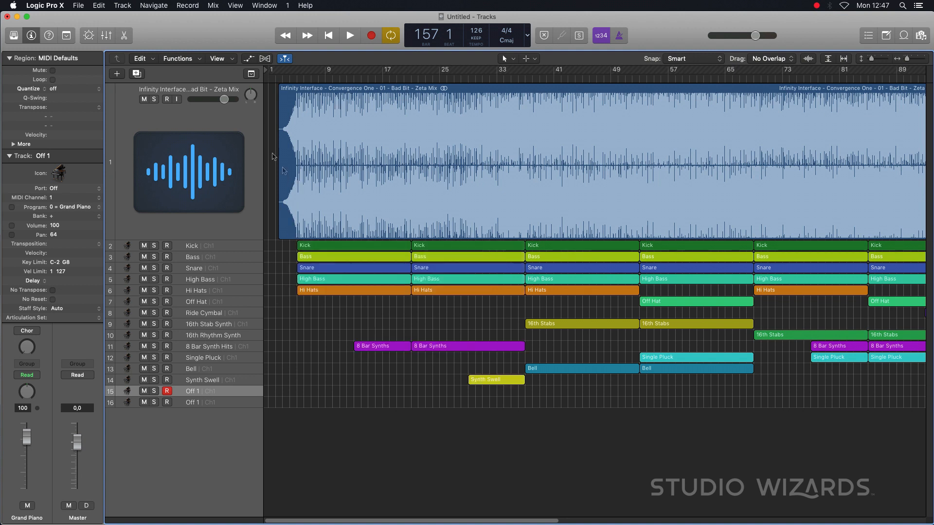
Place the playhead at bar 5 and try deleting the Kick, Bass, Snare, High Bass and Hi Hats regions between bars 5 and 37.
left_click(296, 78)
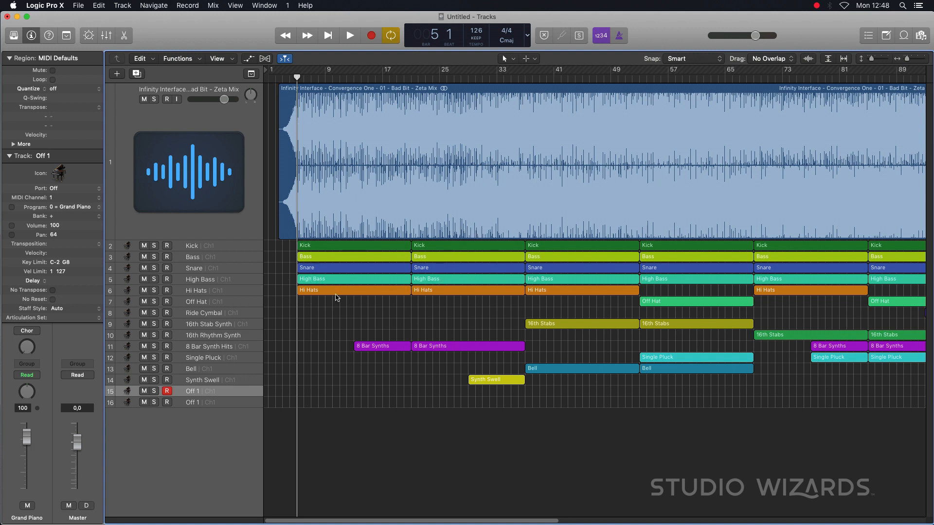
left_click_drag(302, 322, 454, 253)
key("BackSpace")
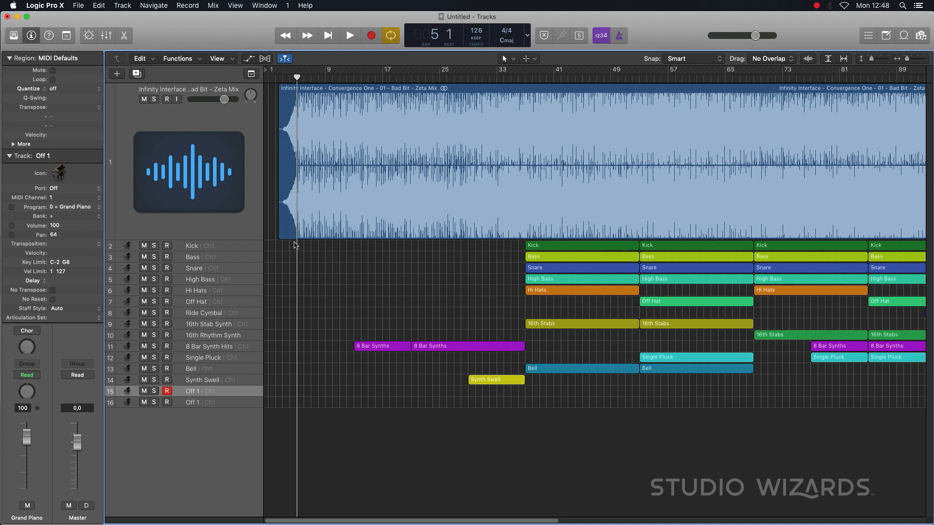
left_click_drag(297, 118, 296, 182)
key("super+z")
left_click_drag(306, 252, 511, 321)
Split the song's audio region at bar 5, beat 2, just after the opening build.
scroll(292, 131, "up", 6)
left_click(310, 79)
left_click(299, 77)
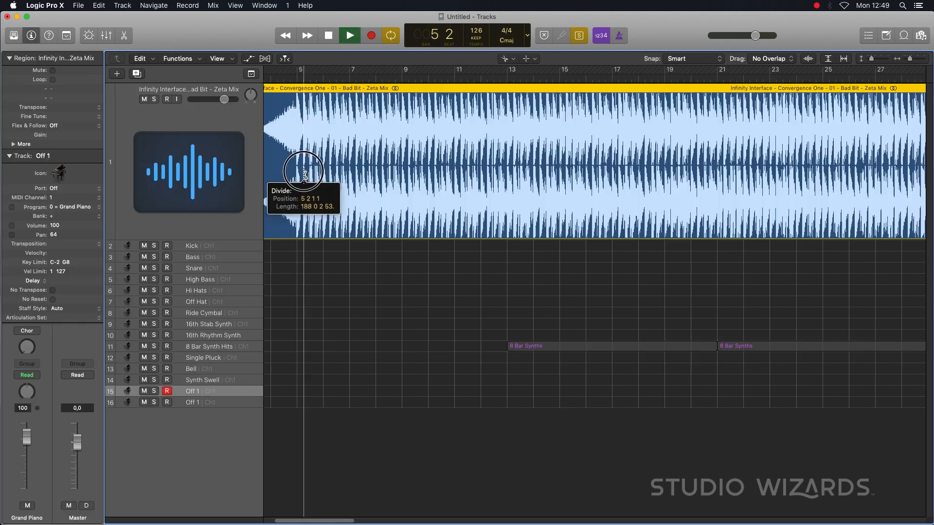
left_click_drag(291, 167, 306, 174)
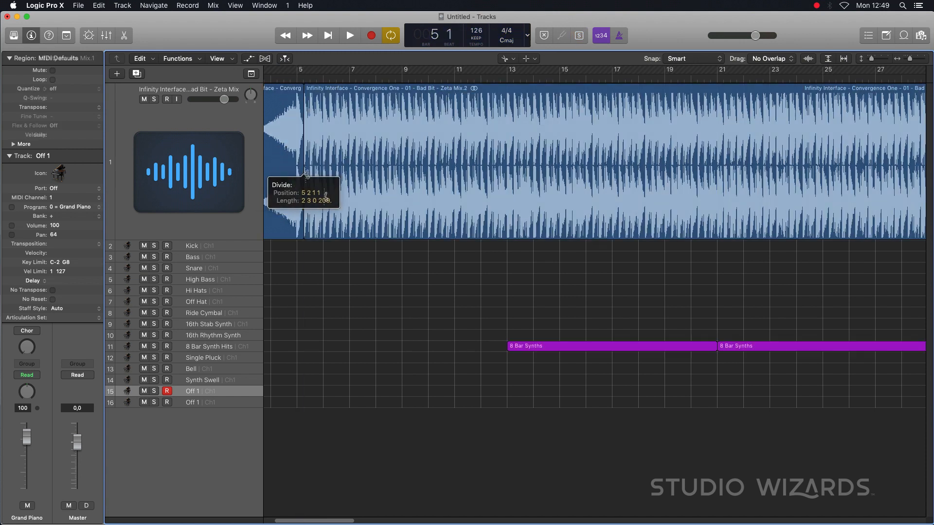
Split the song's audio at bar 37 and delete the piece between the two cuts.
scroll(407, 212, "left", 3)
left_click_drag(838, 194, 842, 186)
key("t")
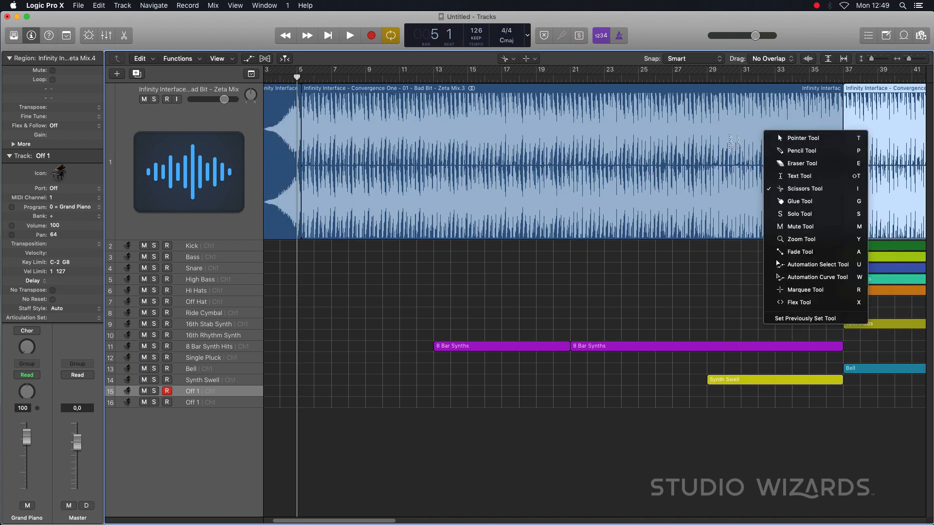
key("t")
left_click(727, 141)
key("Delete")
Listen to the short opening build cutting off at bar 5 and to the start of the section at bar 37.
scroll(309, 123, "right", 3)
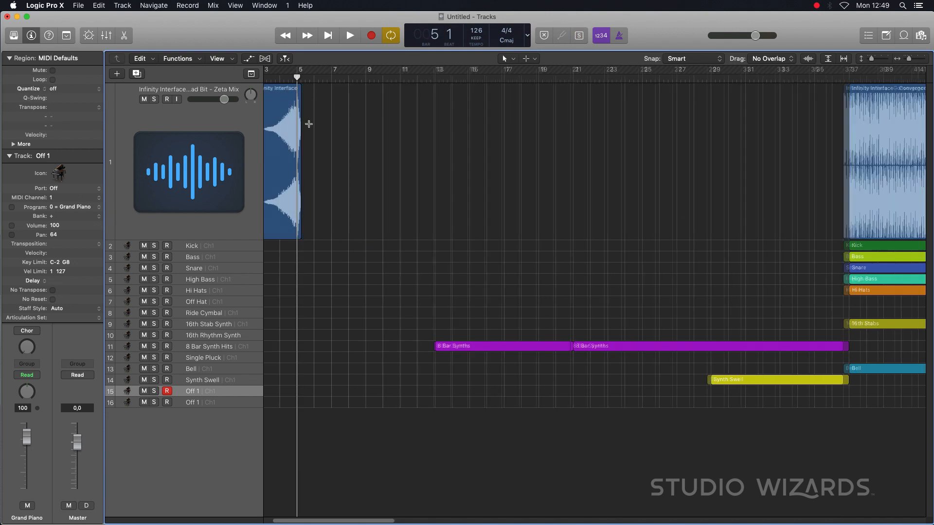
left_click(288, 79)
key("space")
key("space")
key("super+Left")
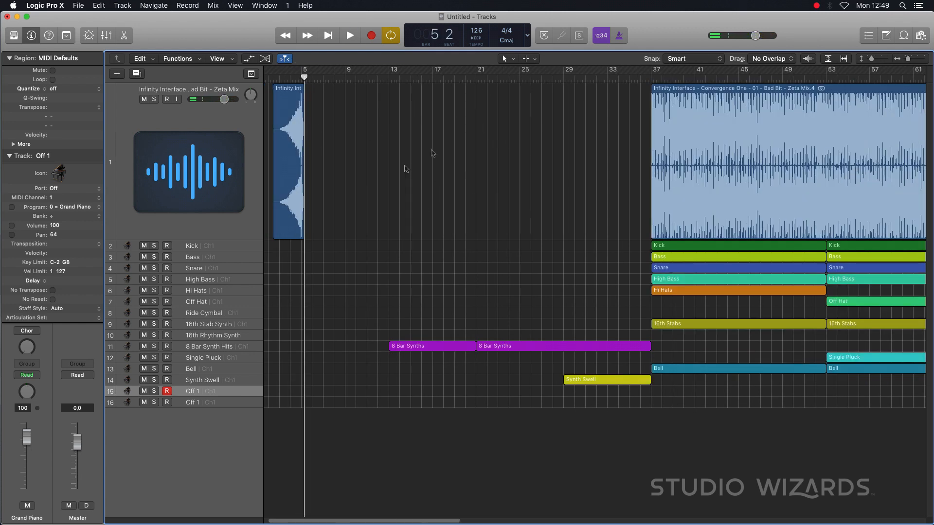
left_click(647, 77)
key("space")
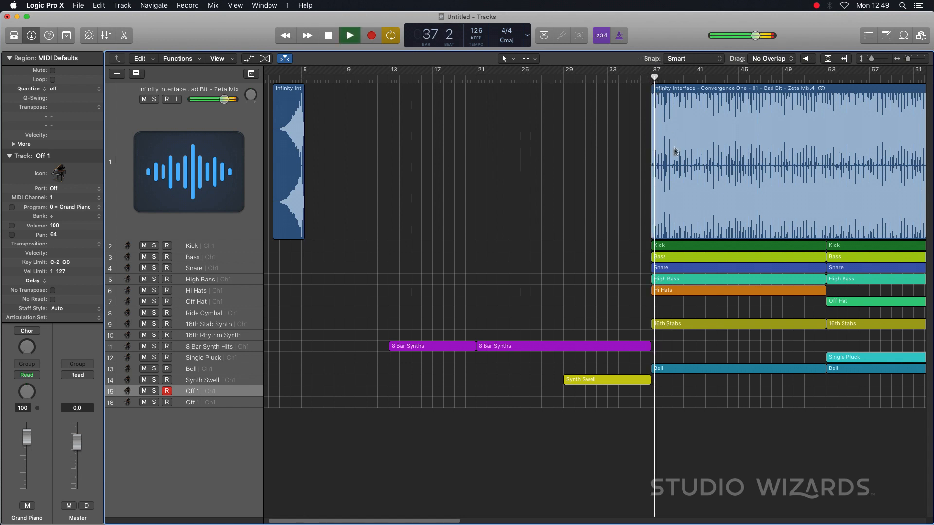
key("space")
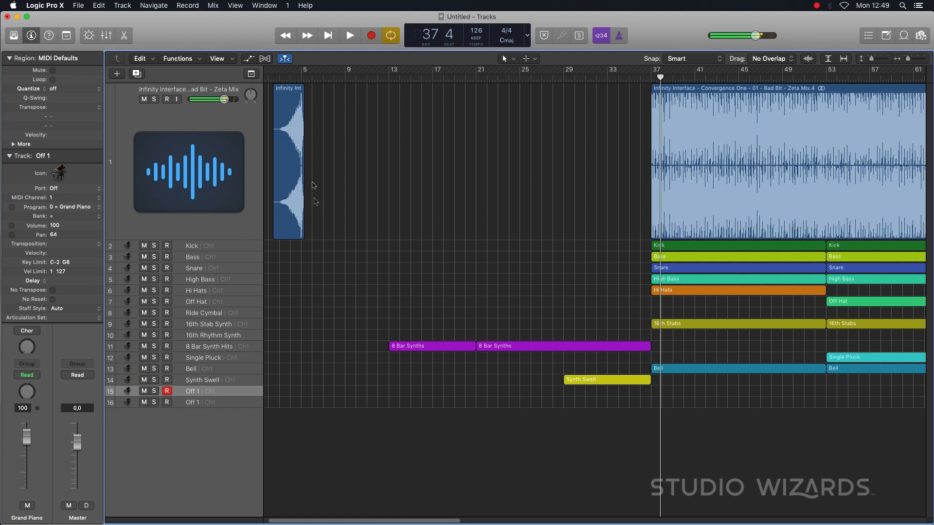
left_click(301, 77)
key("space")
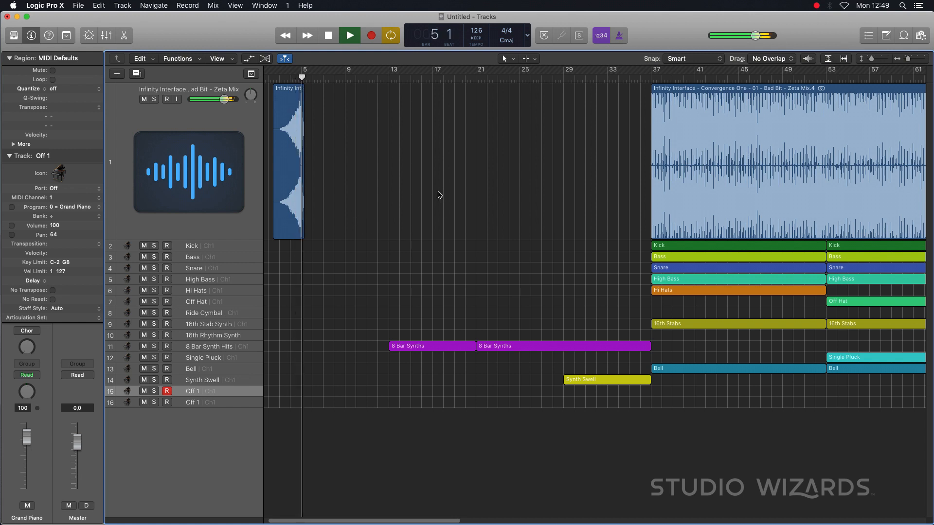
key("space")
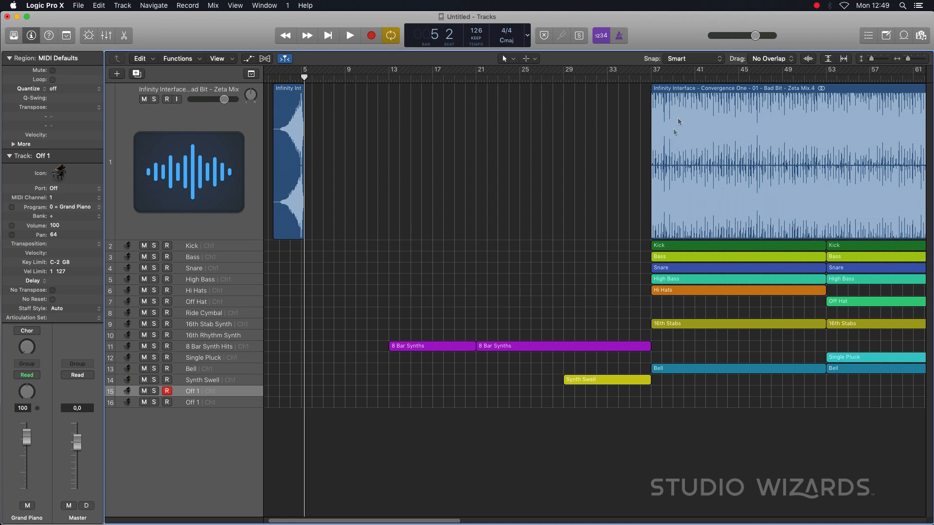
Undo the audio deletion, both audio cuts and the removal of the regions between bars 5 and 37, leaving nothing selected.
key("super+z")
key("super+z")
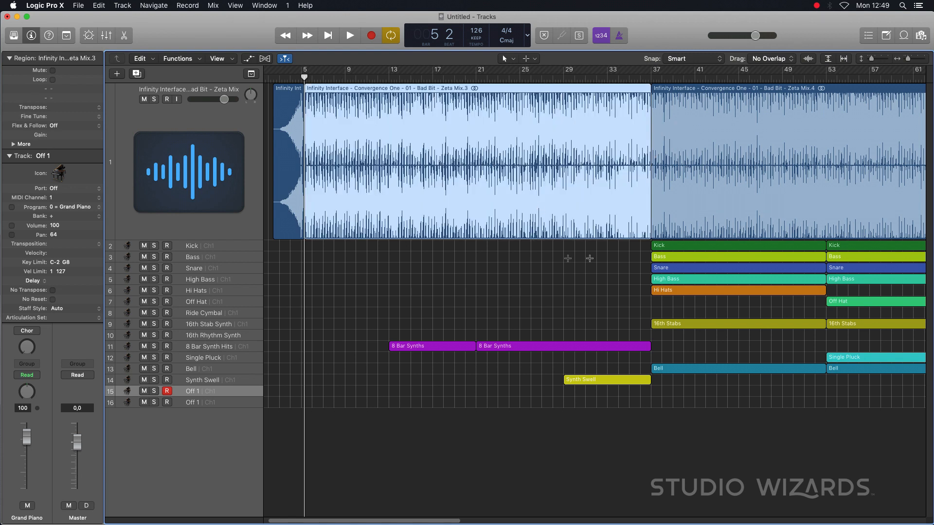
key("Left")
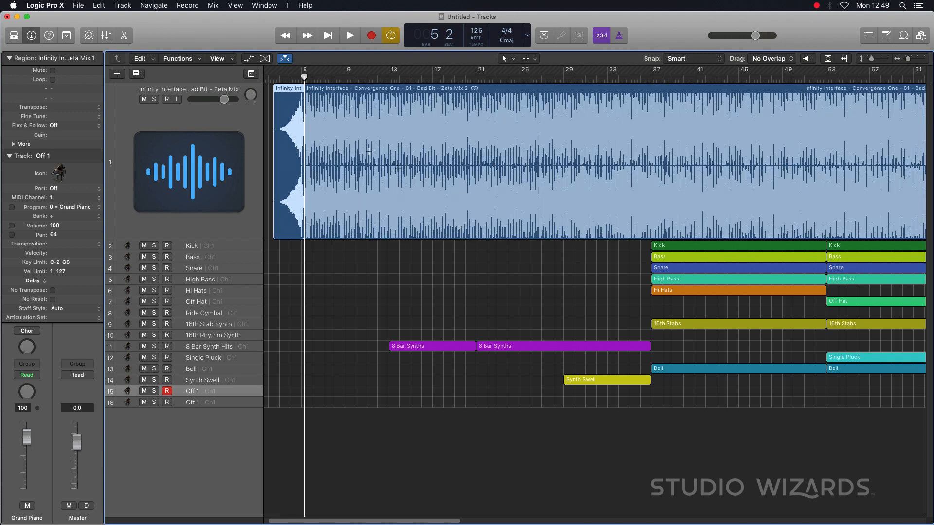
key("super+z")
key("super+z")
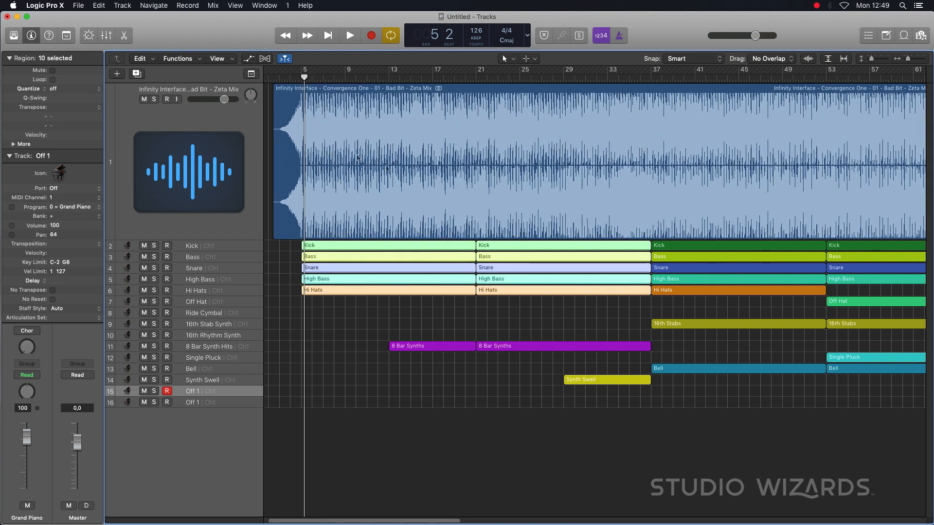
left_click(568, 321)
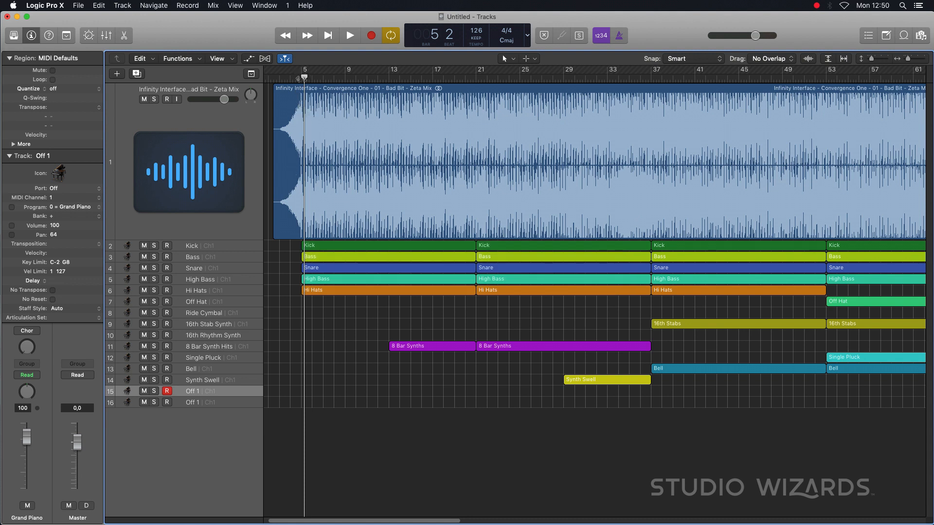
Show the whole song from start to end in the arrangement and turn off the cycle range.
key("super+Left")
key("super+Left")
key("super+Left")
key("super+Left")
key("super+Left")
key("super+Left")
left_click(694, 71)
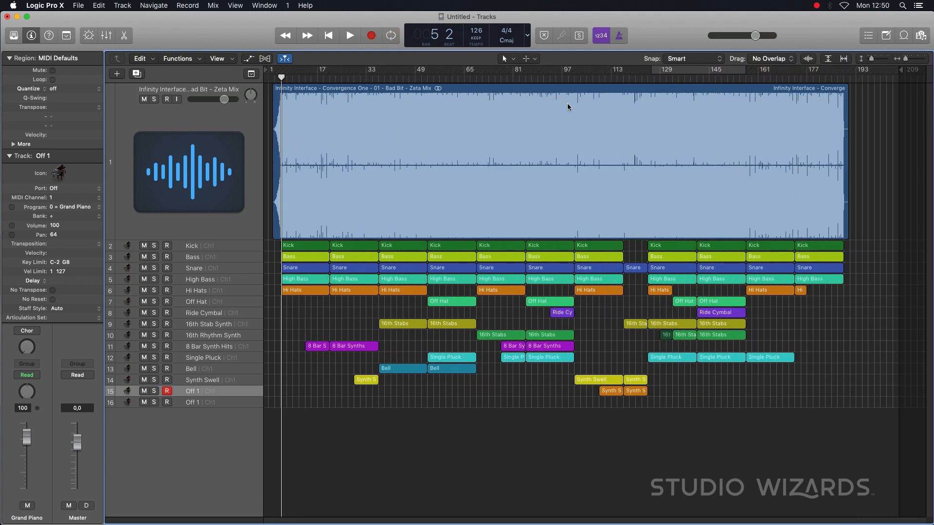
left_click(670, 73)
left_click(678, 73)
Hide the inspector, fit the full arrangement with taller tracks in the window, and return the playhead to bar 1.
key("i")
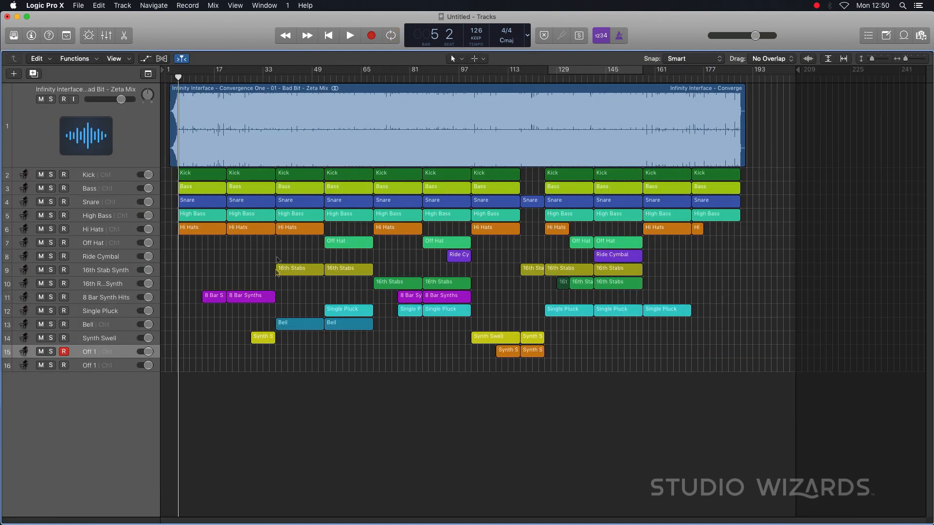
key("z")
scroll(302, 274, "down", 4)
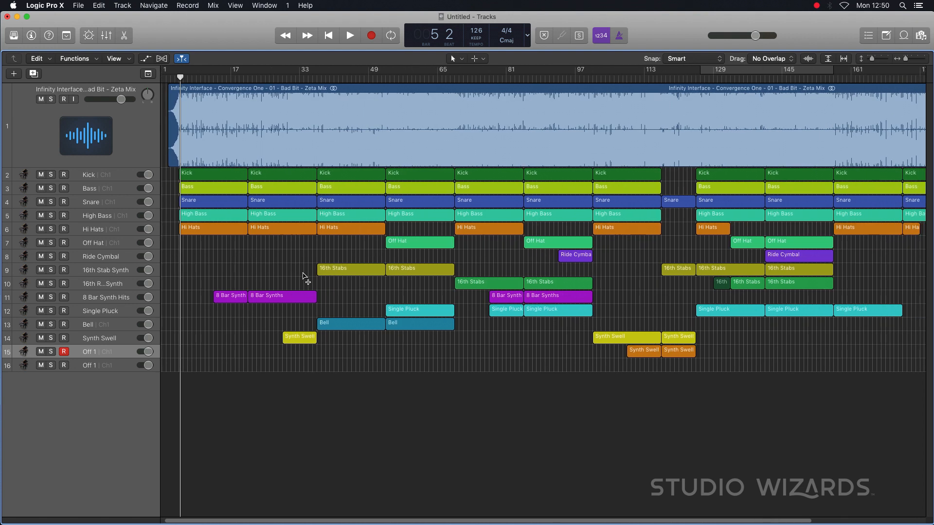
scroll(302, 274, "up", 2)
scroll(299, 275, "up", 3)
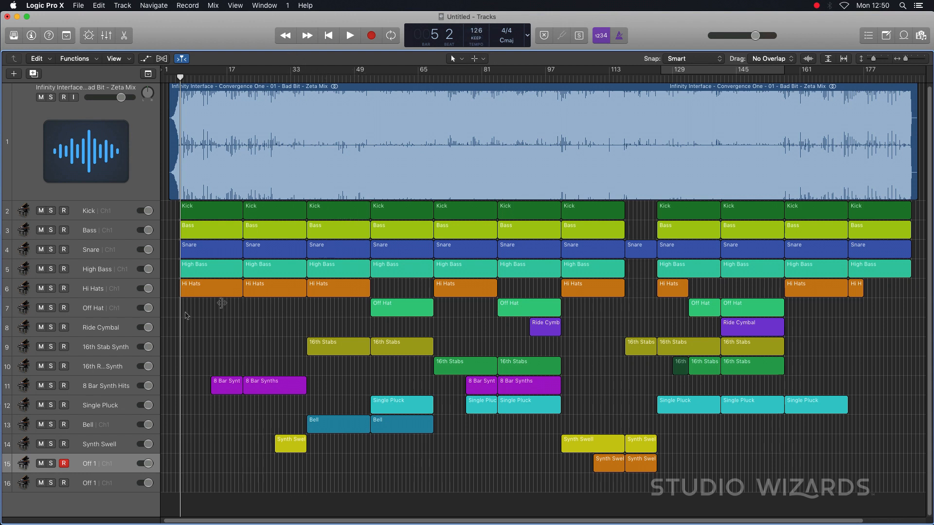
left_click(431, 481)
left_click_drag(181, 79, 164, 78)
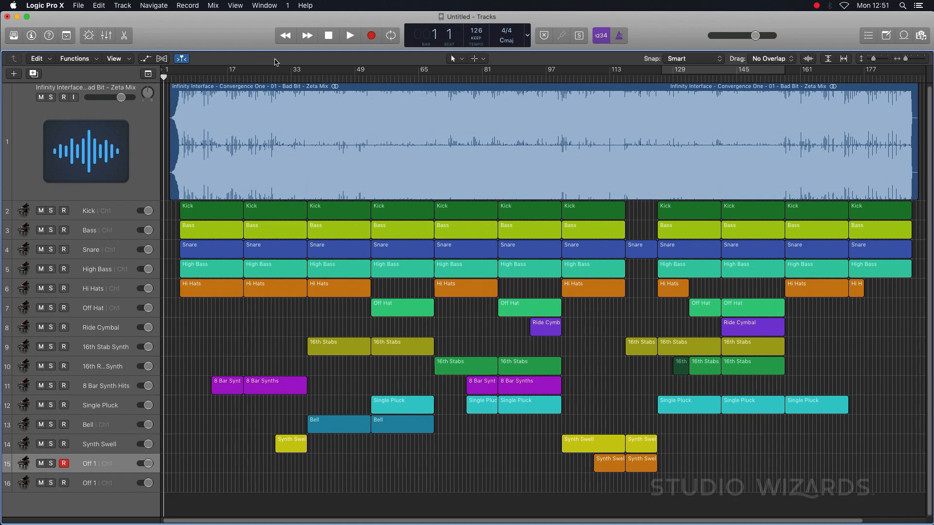